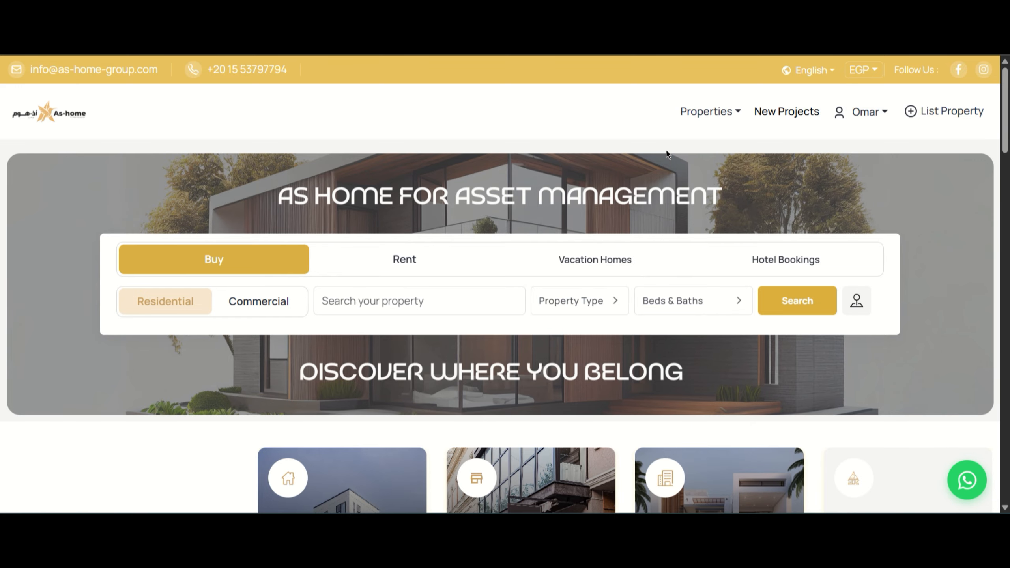
# Step: Start a new property listing classified as Hotel Bookings with the type 5 Star Hotel
pyautogui.click(930, 119)
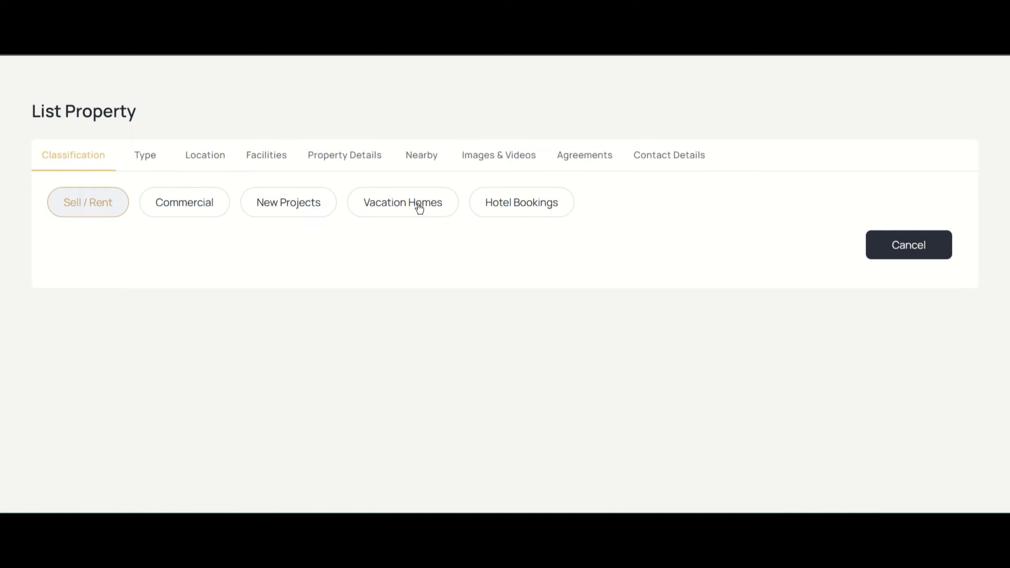
pyautogui.click(490, 214)
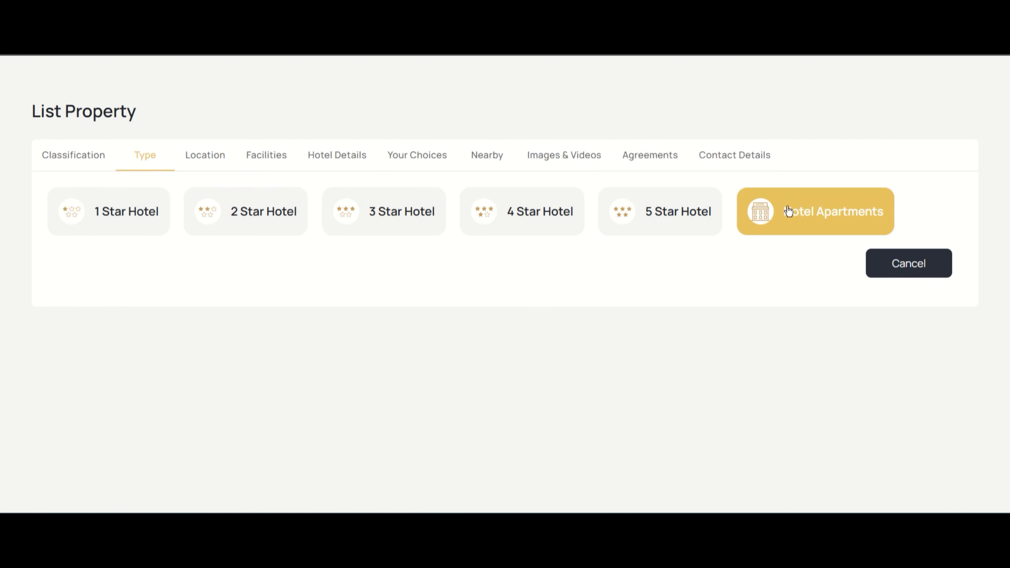
pyautogui.click(647, 220)
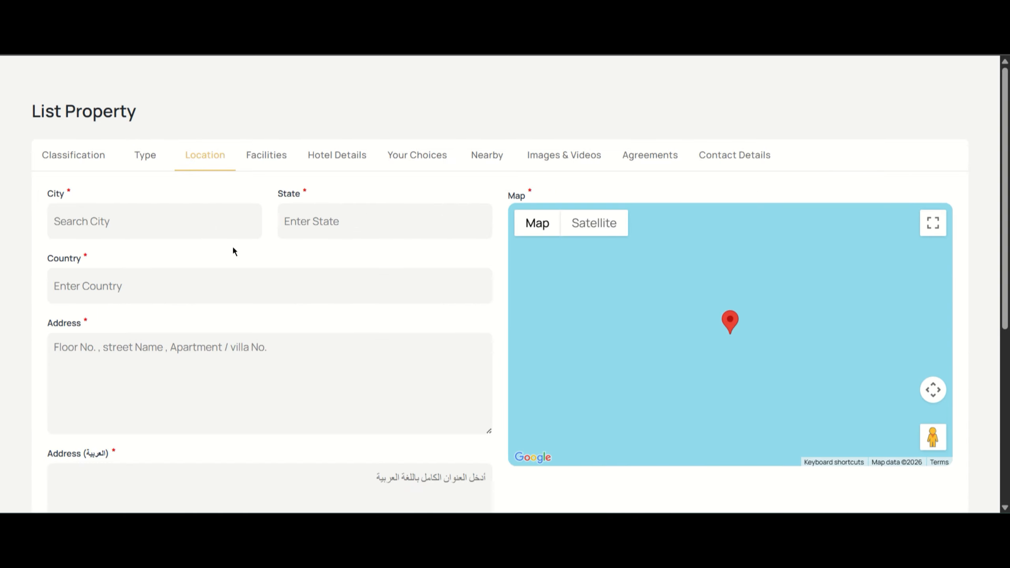
# Step: Set the hotel's city to Hurghada, the state to Red Sea and the country to Egypt
pyautogui.click(189, 223)
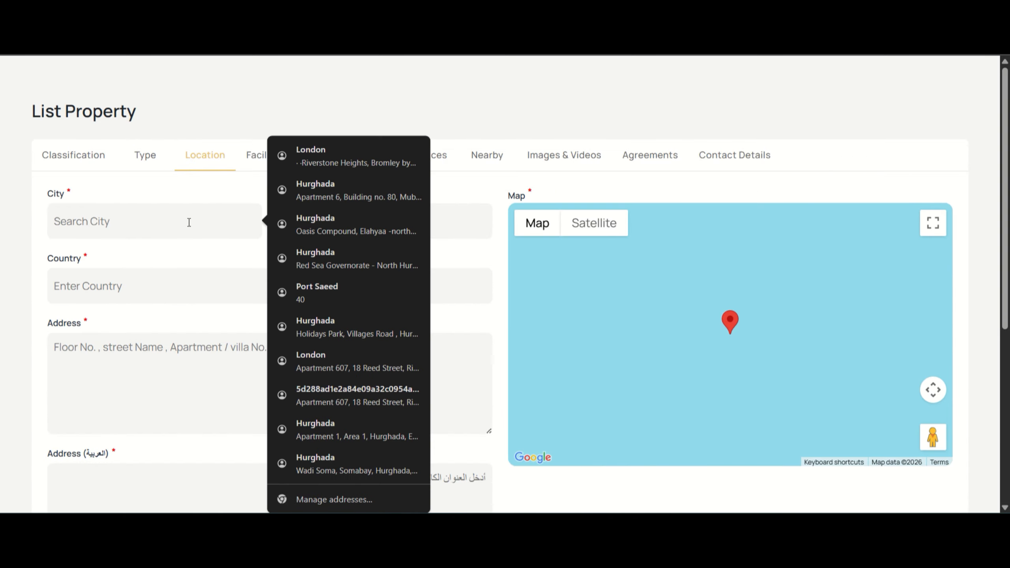
pyautogui.write('Hurgha')
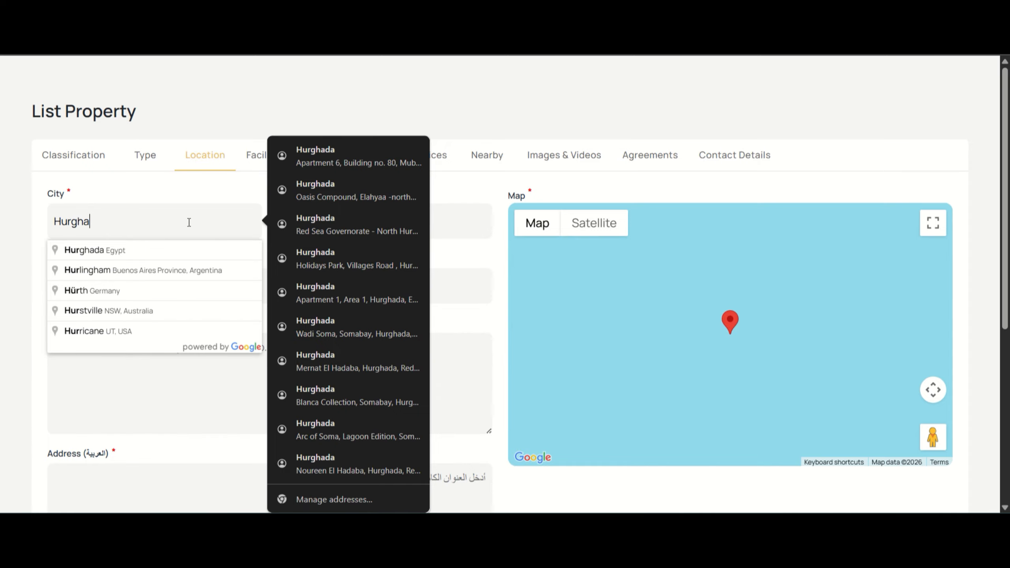
pyautogui.write('da')
pyautogui.press('Escape')
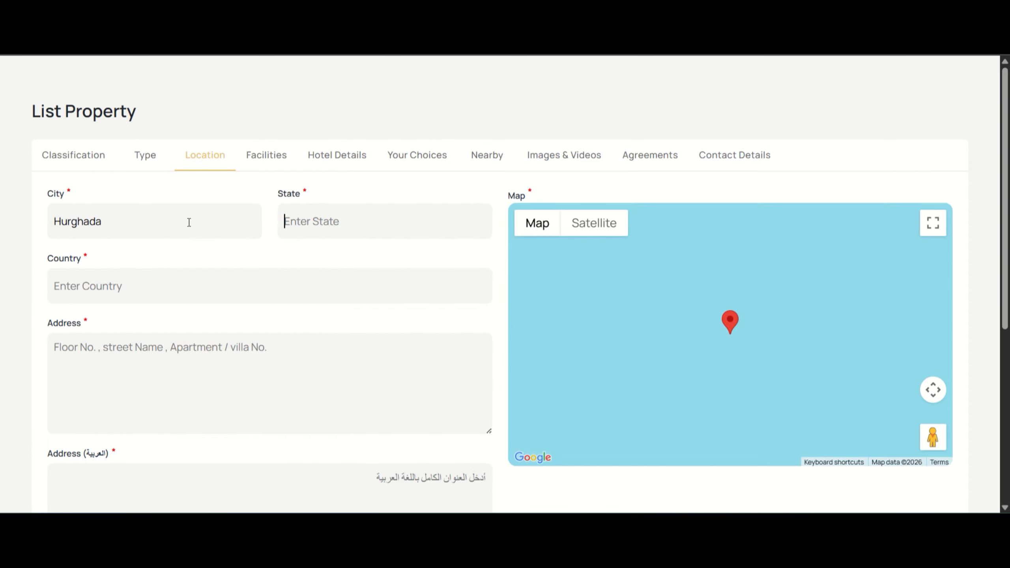
pyautogui.write('R')
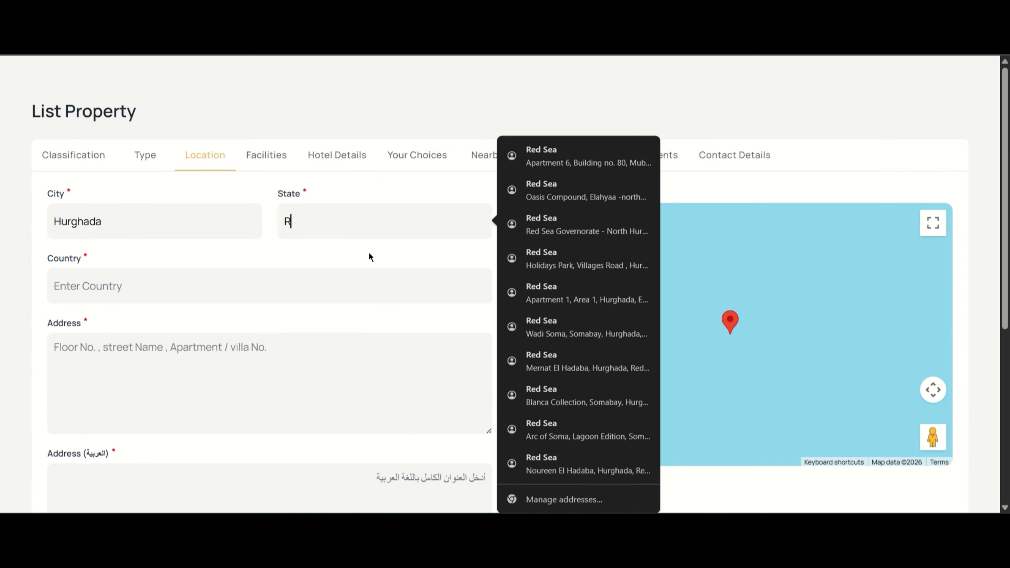
pyautogui.write('ed Sea')
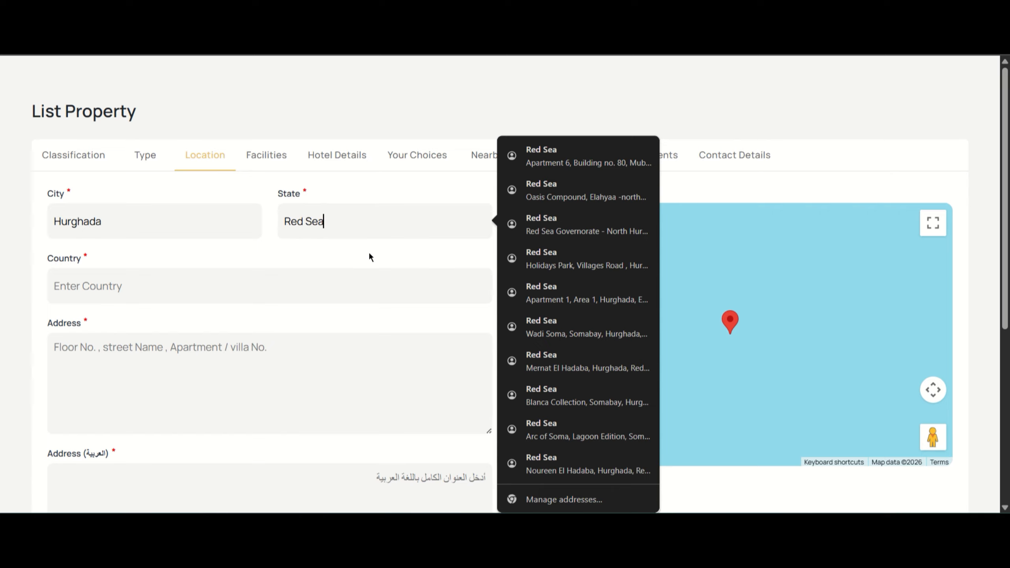
pyautogui.press('Tab')
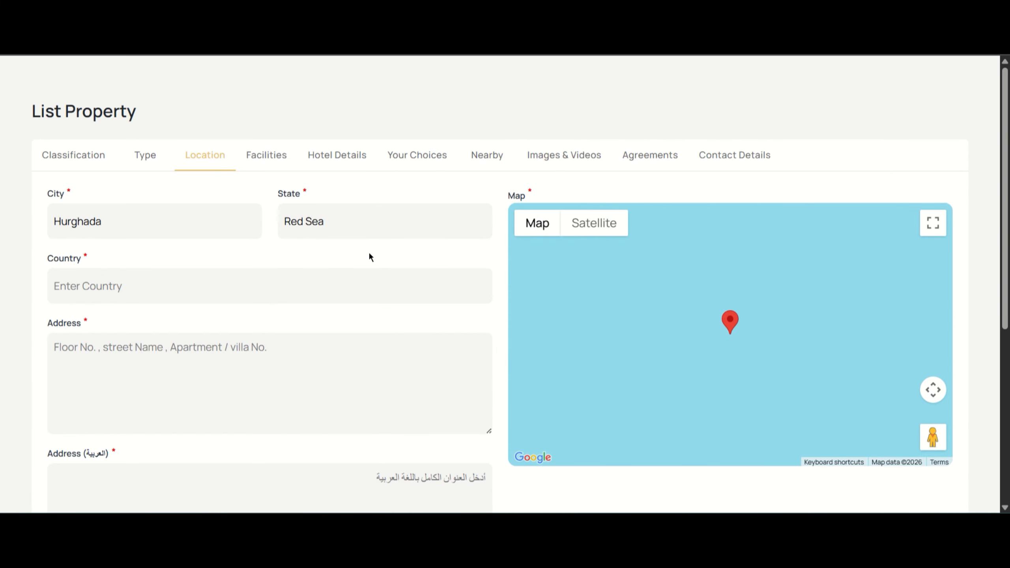
pyautogui.write('Egypt')
pyautogui.press('BackSpace')
pyautogui.press('BackSpace')
pyautogui.write('pt')
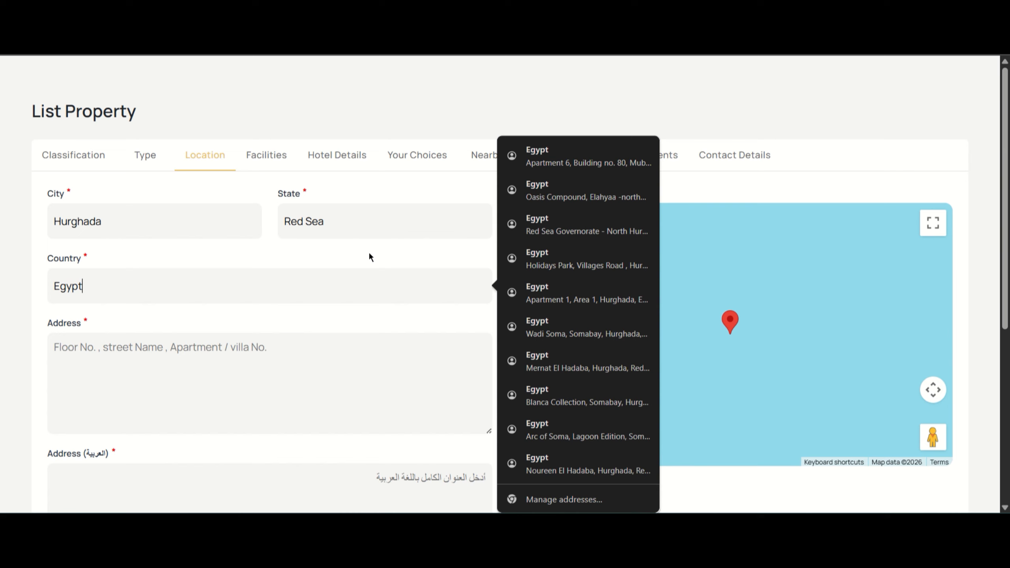
# Step: Enter the hotel's full address in English in the Address field
pyautogui.press('Tab')
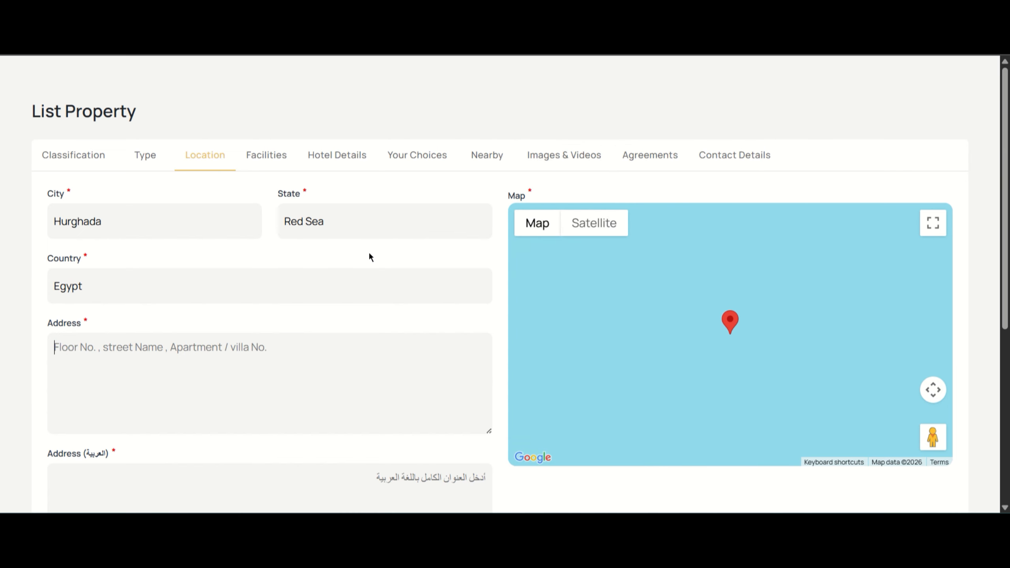
pyautogui.write('Hotel')
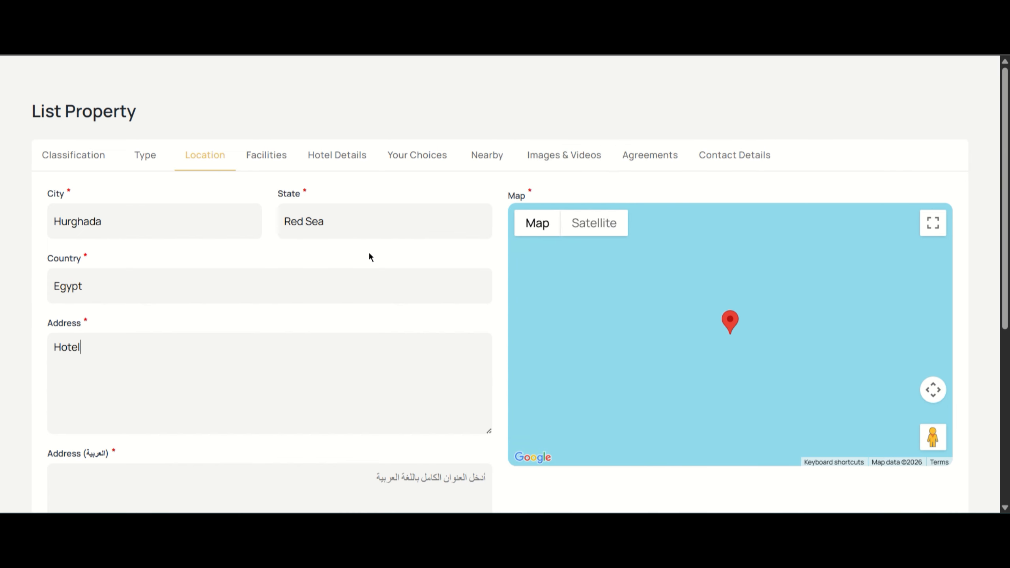
pyautogui.write(' 1, Hurghada, Red Sea')
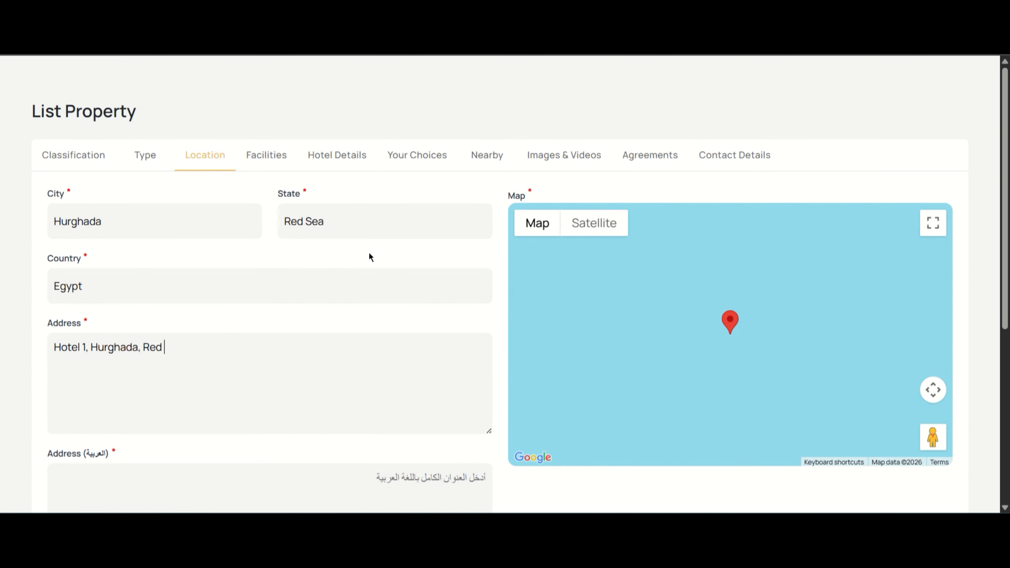
pyautogui.press('Tab')
# Step: Enter the hotel's full address in Arabic in the Arabic address field
pyautogui.scroll(-5, 370, 254)
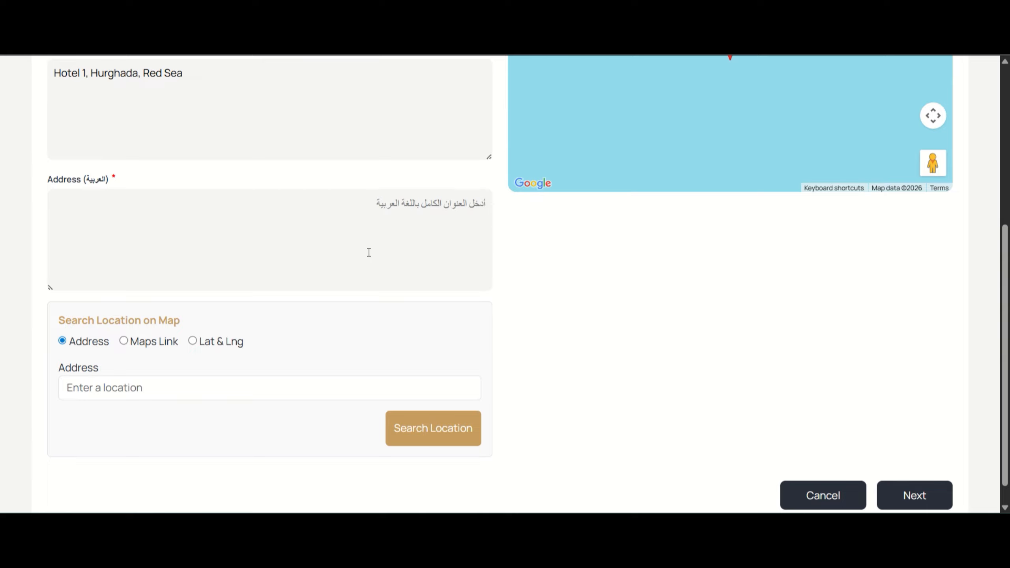
pyautogui.write('فندق')
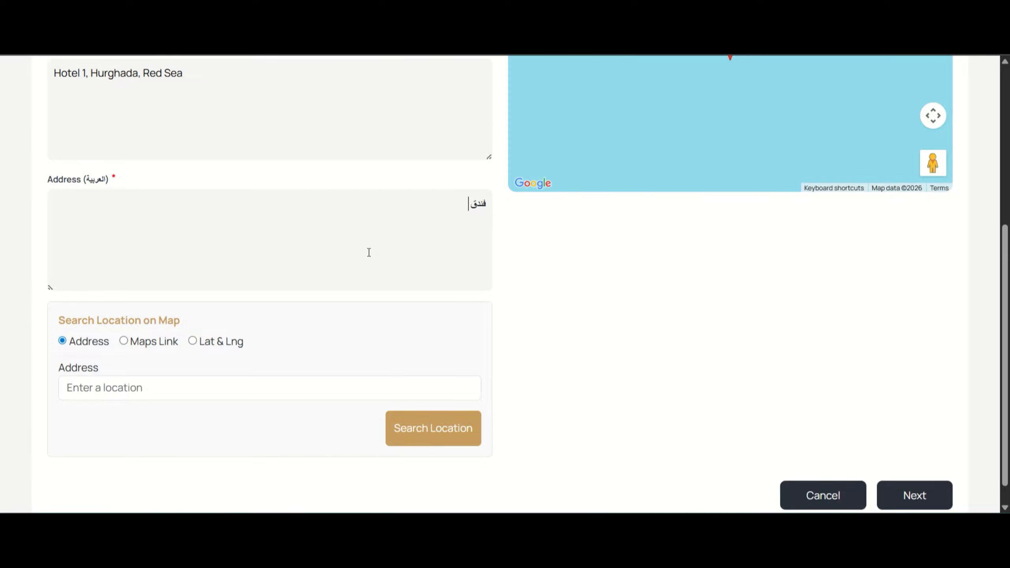
pyautogui.write(' 1')
pyautogui.write(',')
pyautogui.write(' ال')
pyautogui.write('غرد')
pyautogui.write('قة,')
pyautogui.write(' البحر')
pyautogui.write(' الأ')
pyautogui.write('حمر')
# Step: Search the map location by address for Marina Hurghada, Egypt, and place the pin there
pyautogui.click(121, 391)
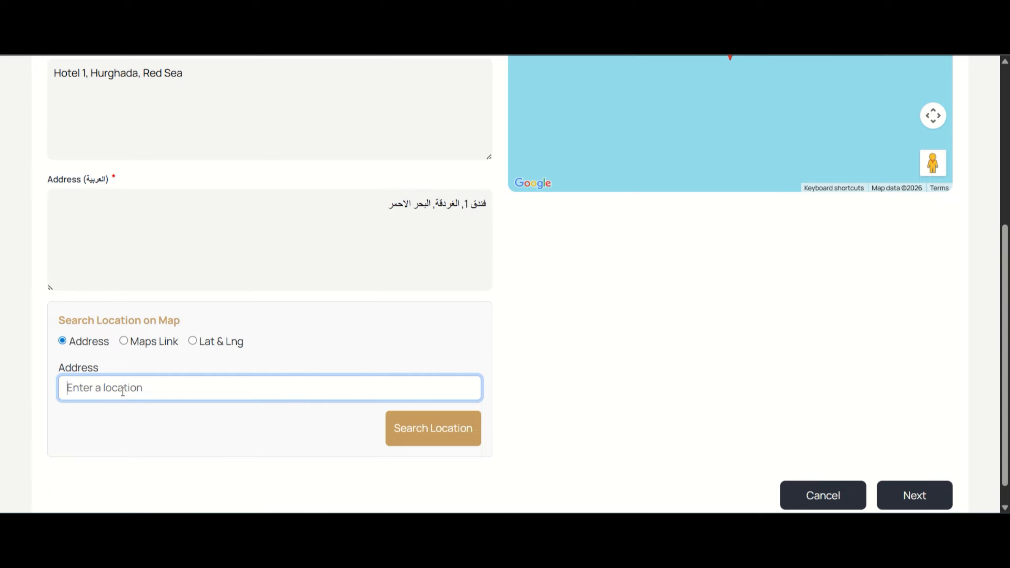
pyautogui.write('فندق')
pyautogui.press('BackSpace')
pyautogui.press('BackSpace')
pyautogui.press('BackSpace')
pyautogui.press('BackSpace')
pyautogui.write('Marin')
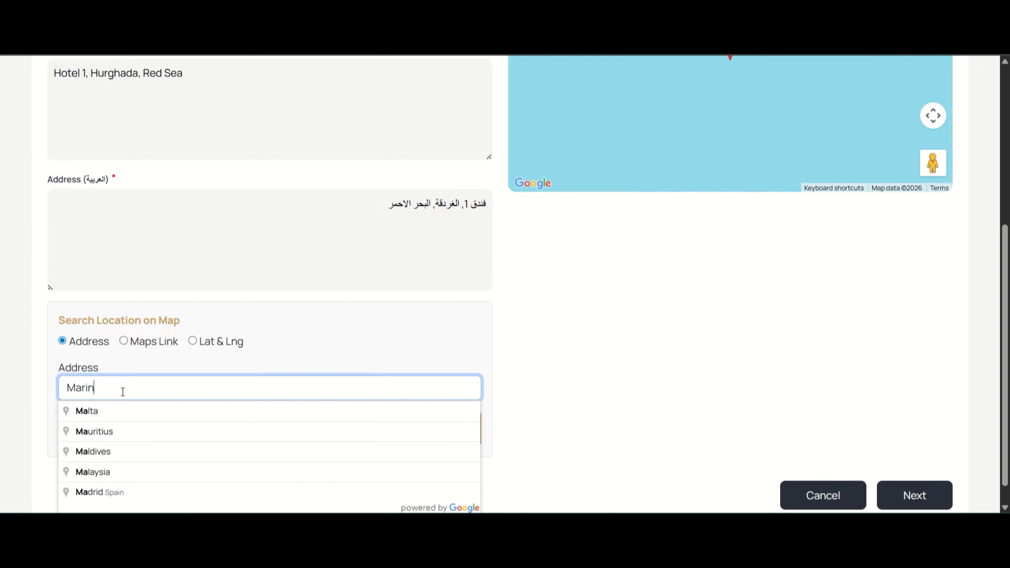
pyautogui.write('a hurg')
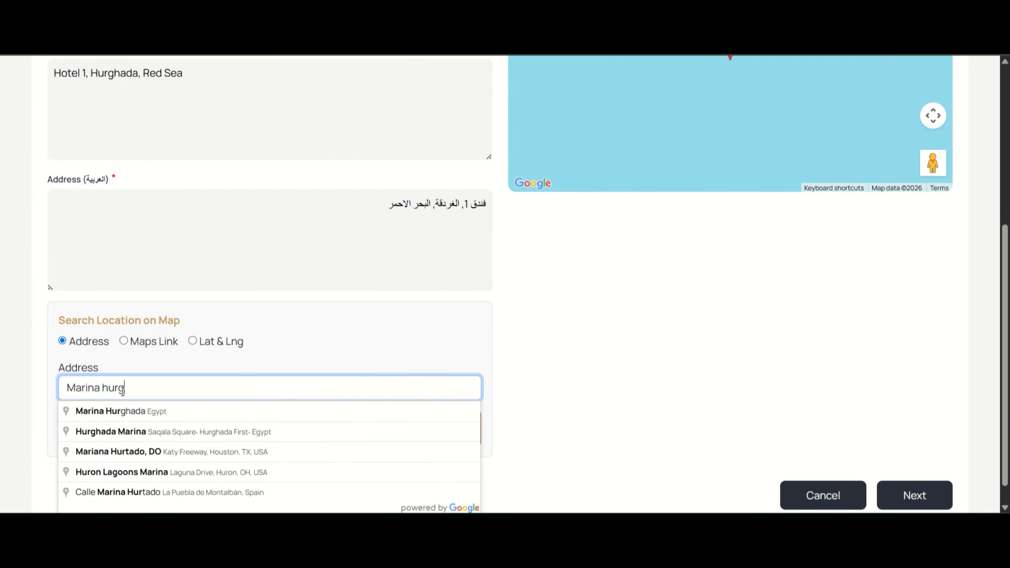
pyautogui.click(127, 410)
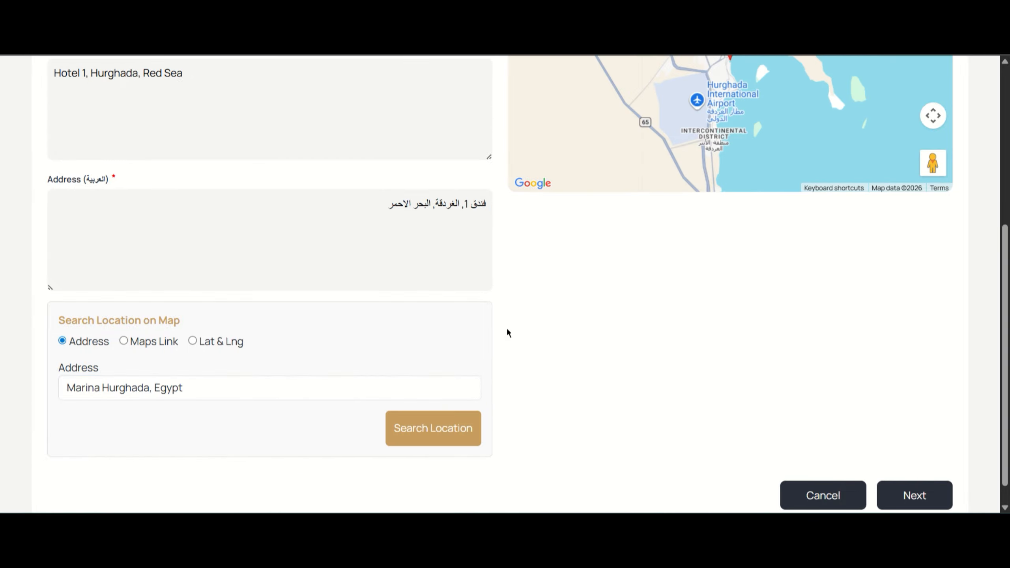
pyautogui.scroll(4, 510, 331)
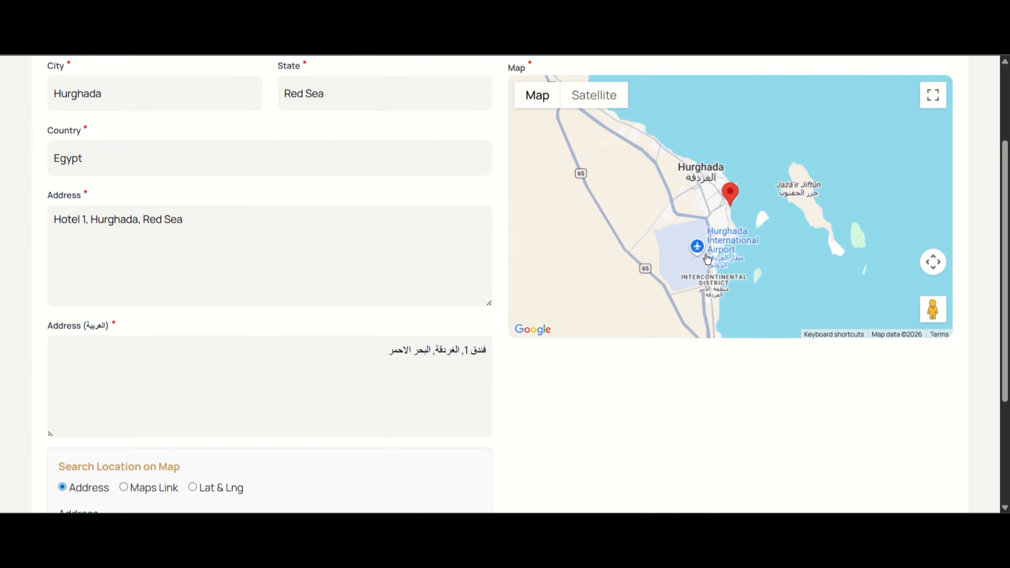
# Step: Examine the Maps Link and Lat & Lng location search options, accepting the browser's offer to save the address
pyautogui.scroll(-5, 563, 446)
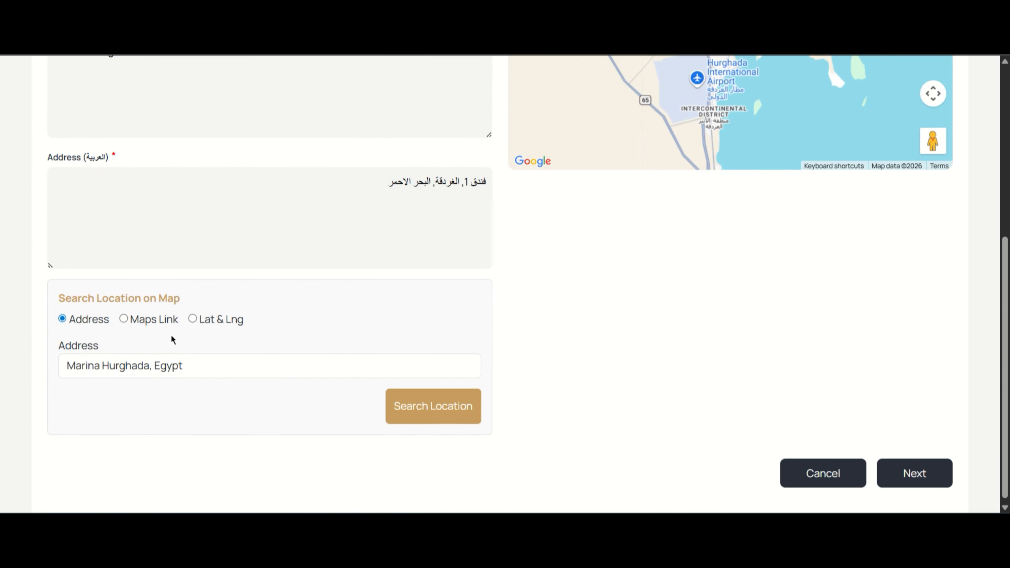
pyautogui.click(152, 319)
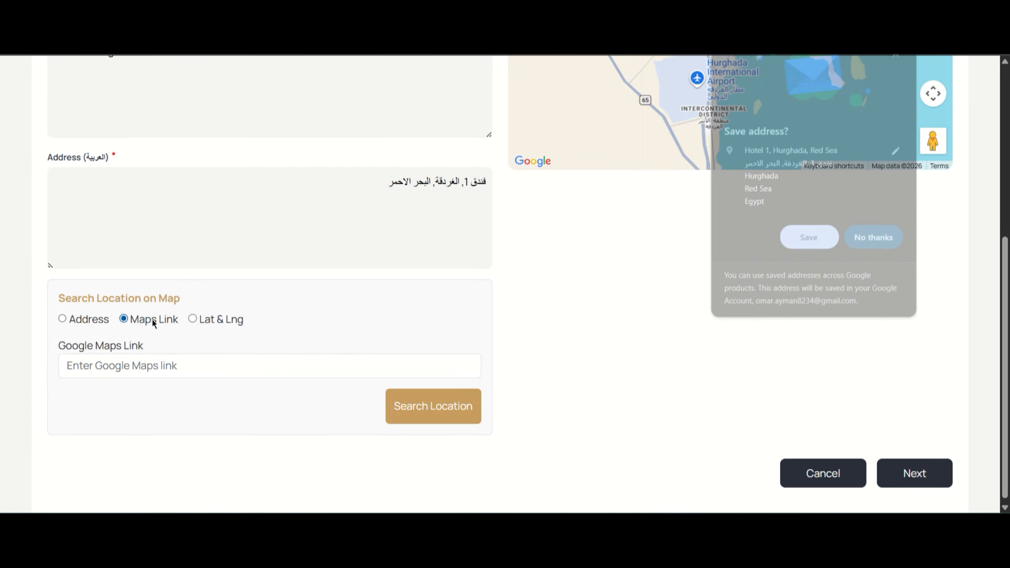
pyautogui.click(193, 373)
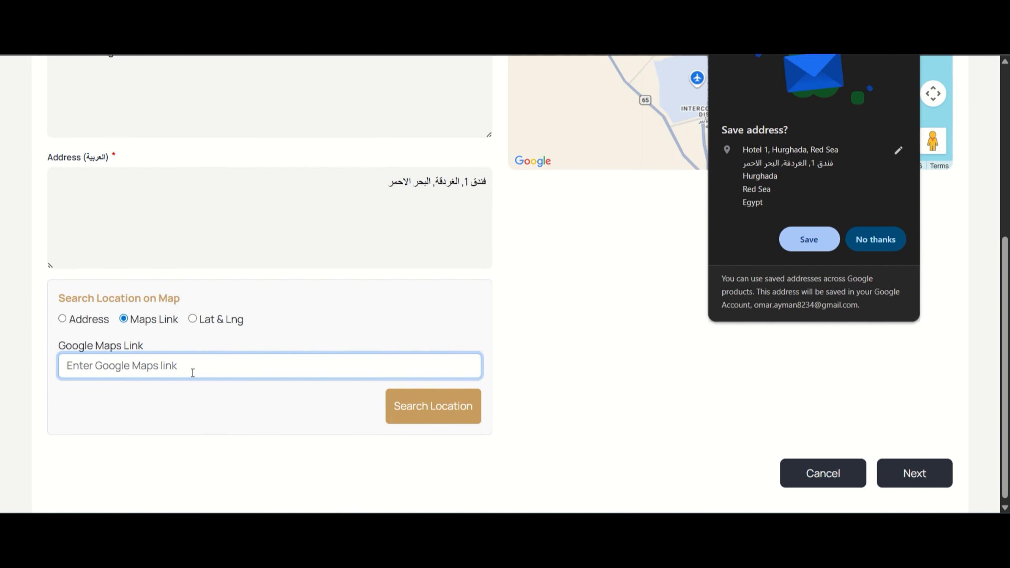
pyautogui.click(810, 239)
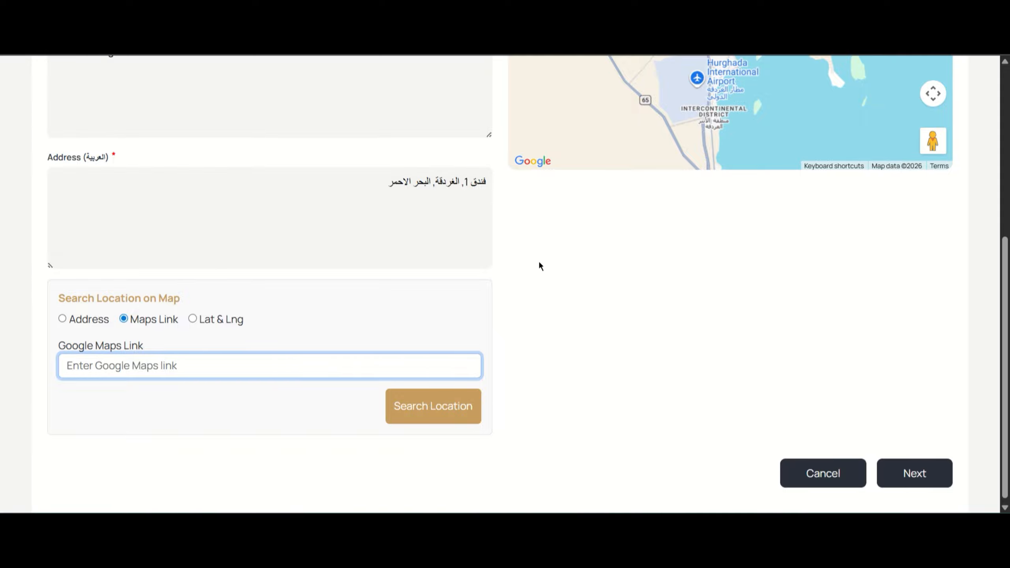
pyautogui.click(224, 321)
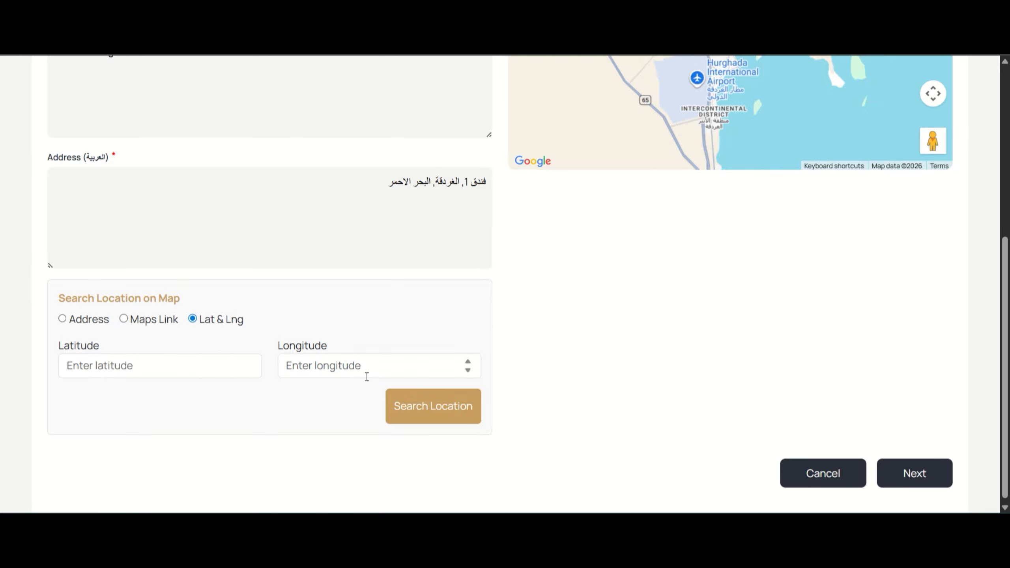
pyautogui.scroll(2, 764, 302)
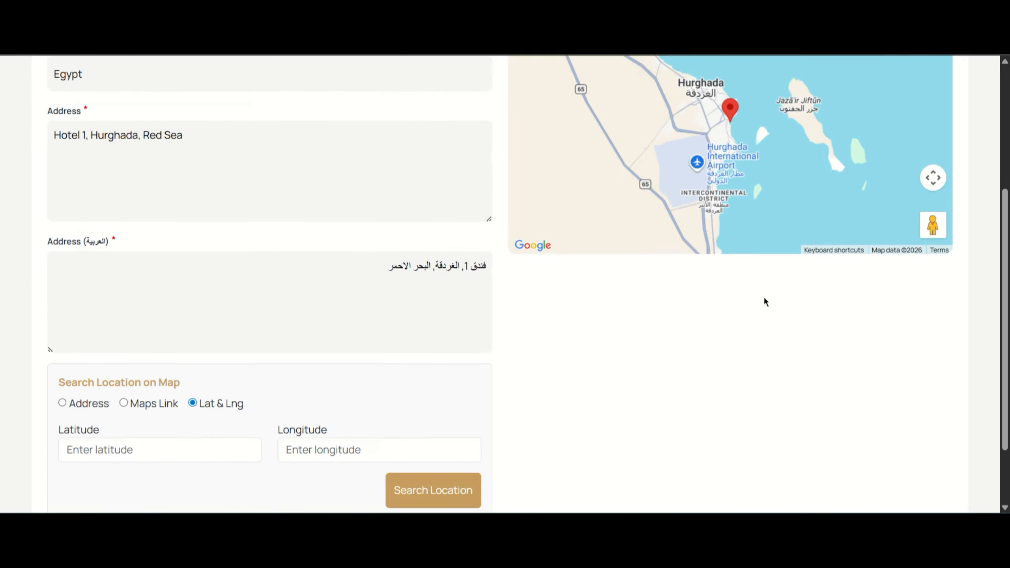
pyautogui.scroll(-1, 764, 302)
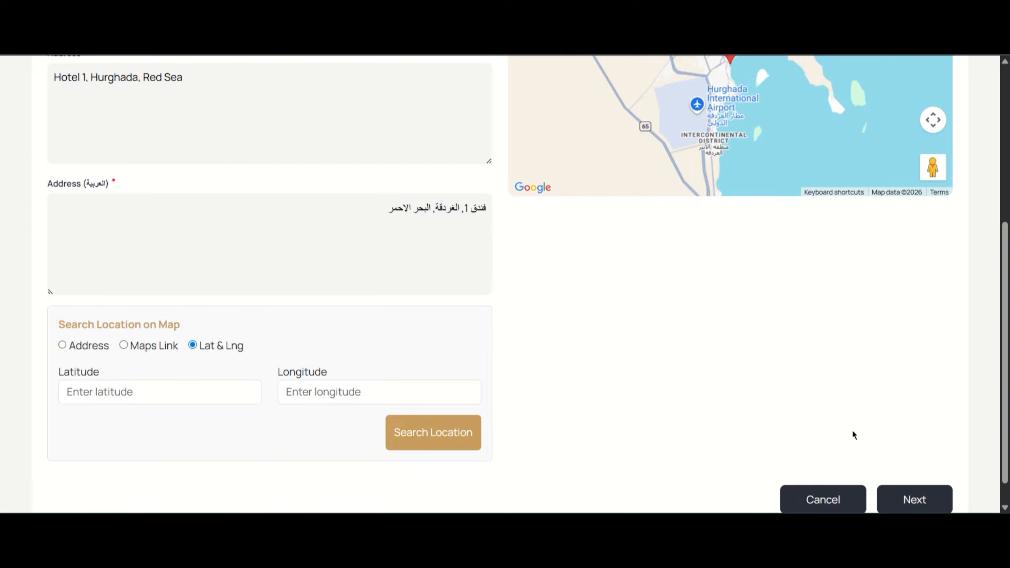
# Step: Continue to the hotel's facilities and set both Wifi and Air Conditioner to yes
pyautogui.click(920, 498)
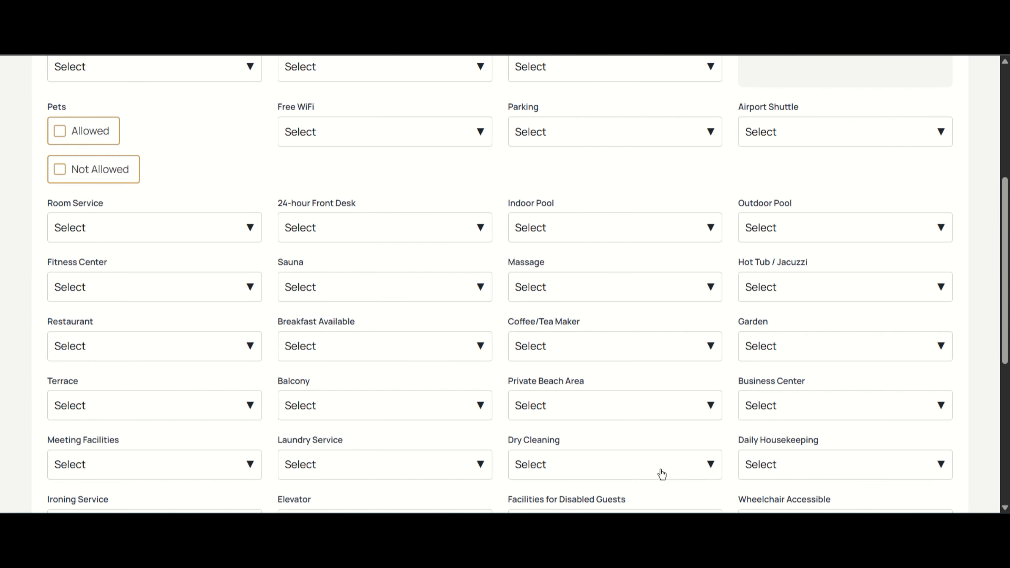
pyautogui.scroll(5, 644, 470)
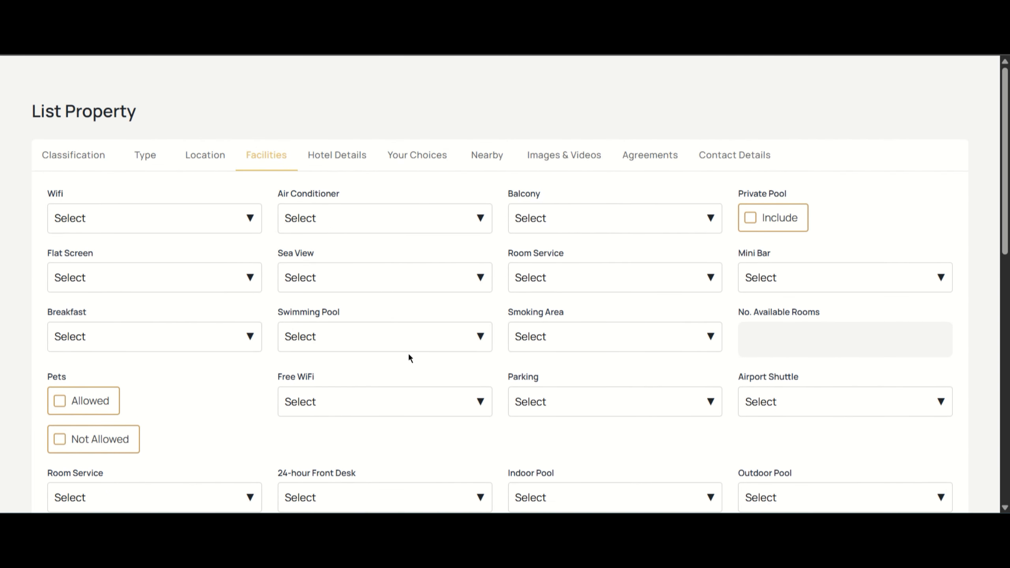
pyautogui.scroll(-1, 395, 325)
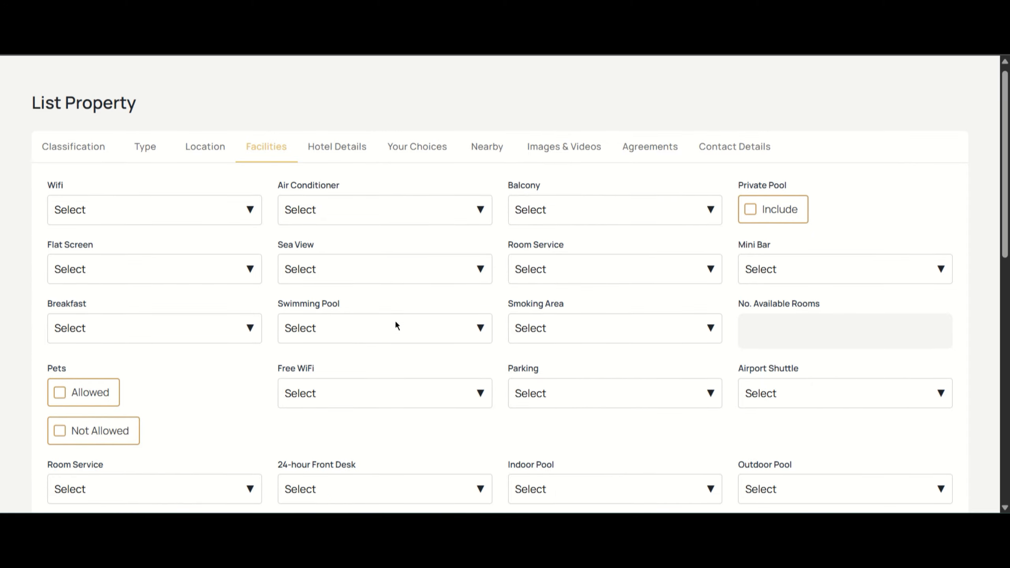
pyautogui.scroll(-1, 396, 323)
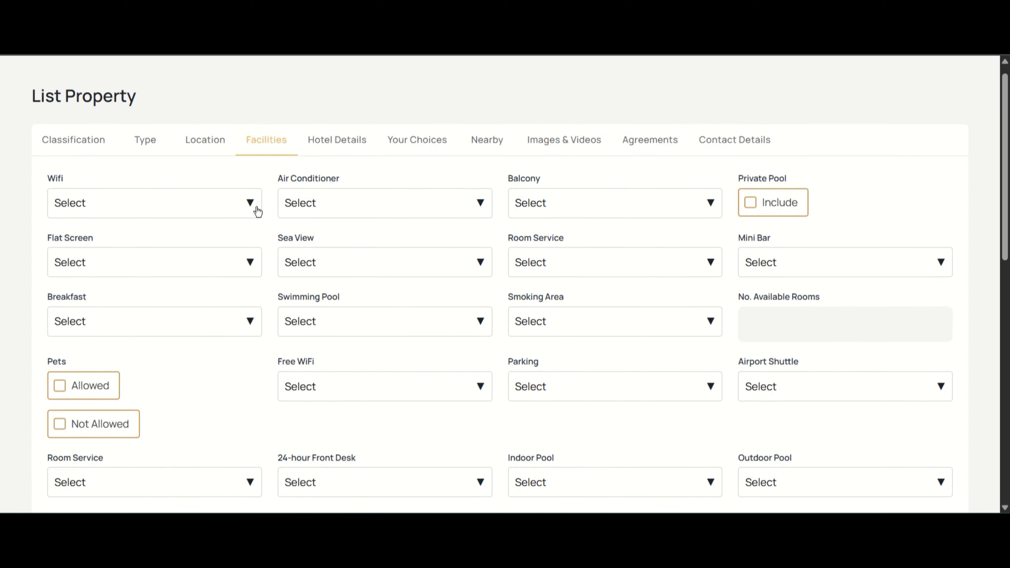
pyautogui.click(165, 219)
pyautogui.click(161, 242)
pyautogui.press('Tab')
pyautogui.press('y')
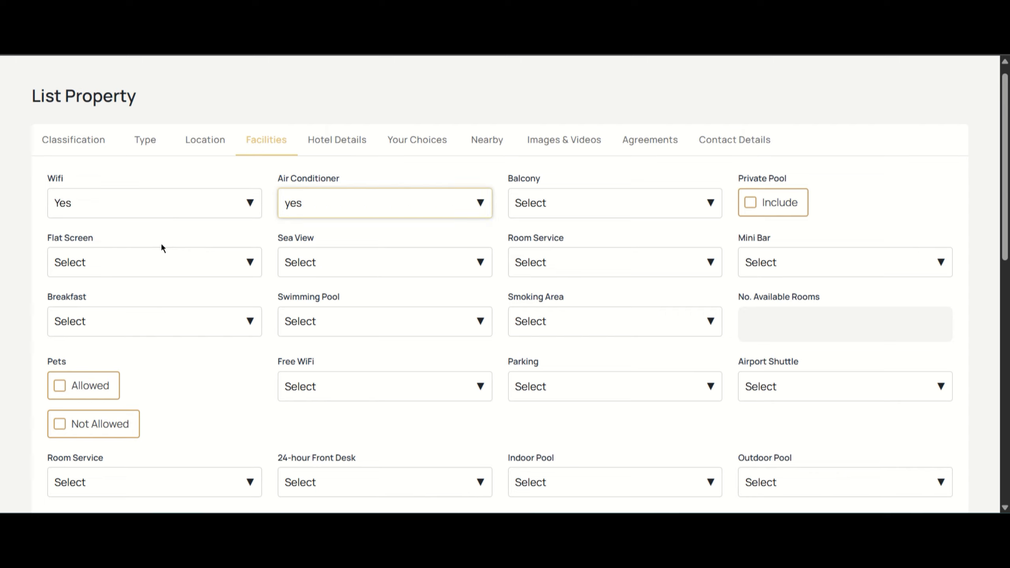
pyautogui.press('n')
pyautogui.press('y')
# Step: Examine the choices offered for the Air Conditioner, Balcony, Room Service and Mini Bar facilities
pyautogui.click(418, 207)
pyautogui.click(417, 207)
pyautogui.click(571, 201)
pyautogui.click(570, 200)
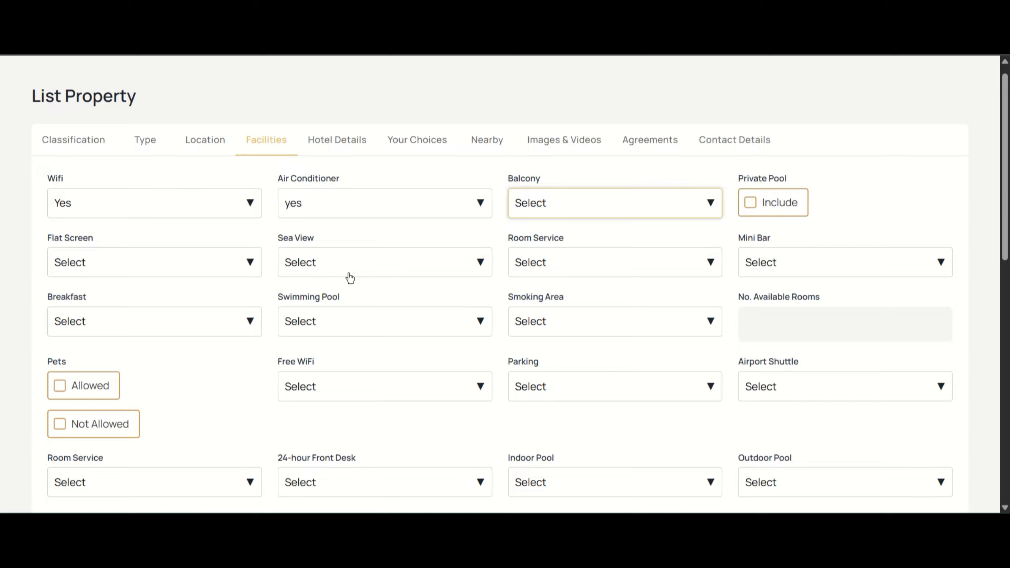
pyautogui.click(573, 275)
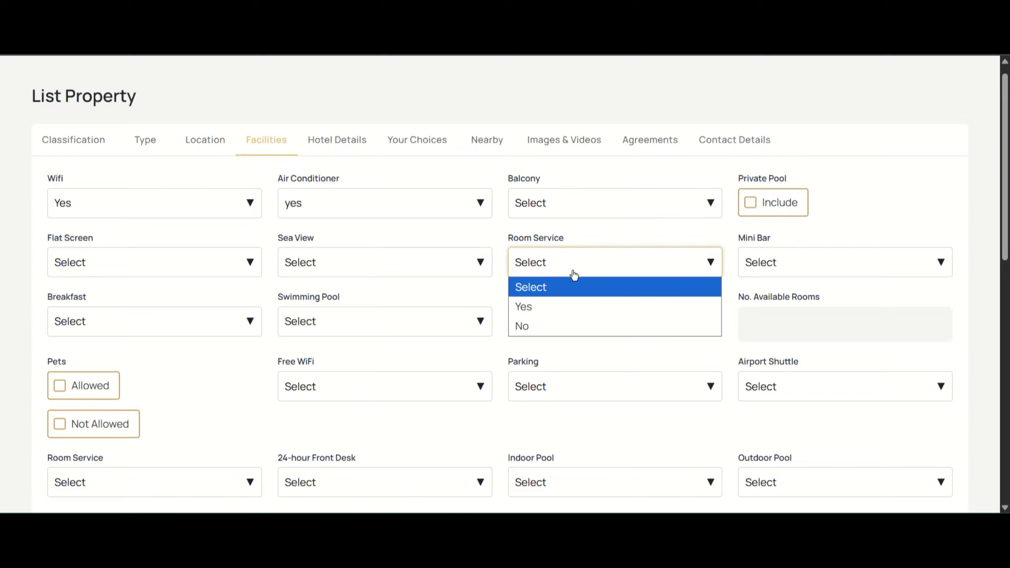
pyautogui.click(574, 275)
pyautogui.click(793, 259)
pyautogui.click(793, 259)
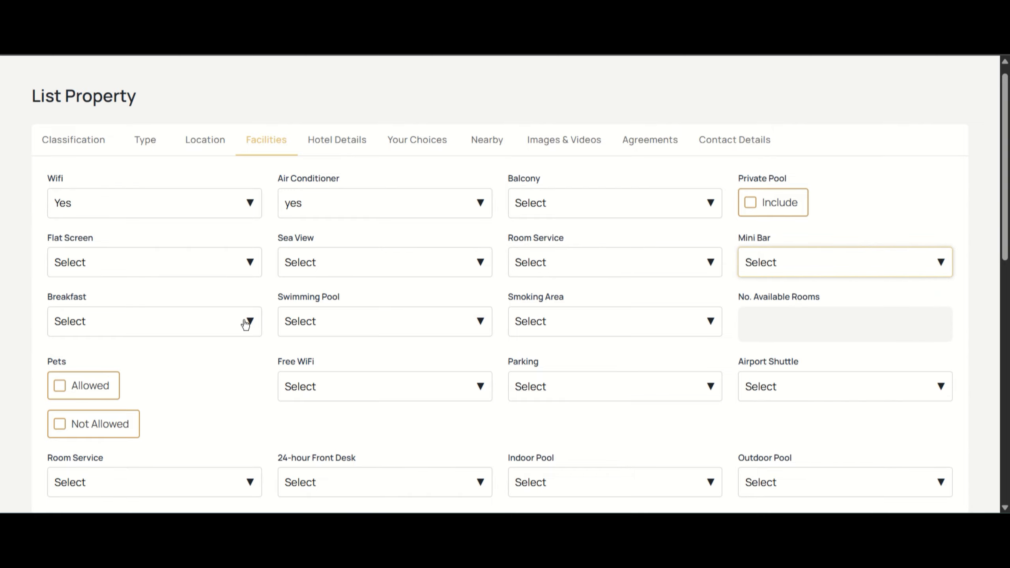
# Step: Examine the Swimming Pool and Smoking Area choices and set the number of available rooms to 700
pyautogui.scroll(-2, 225, 324)
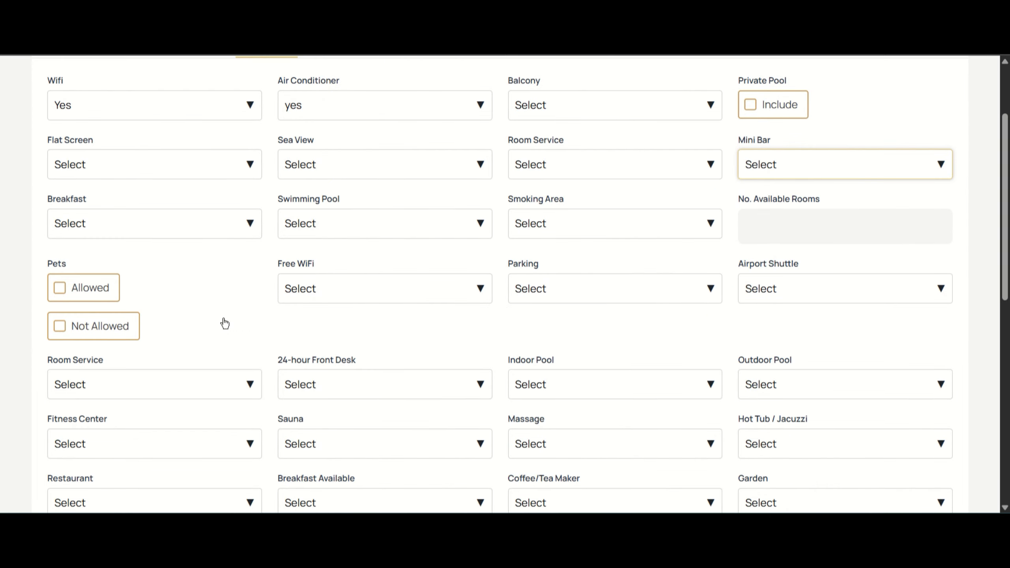
pyautogui.click(311, 235)
pyautogui.click(311, 235)
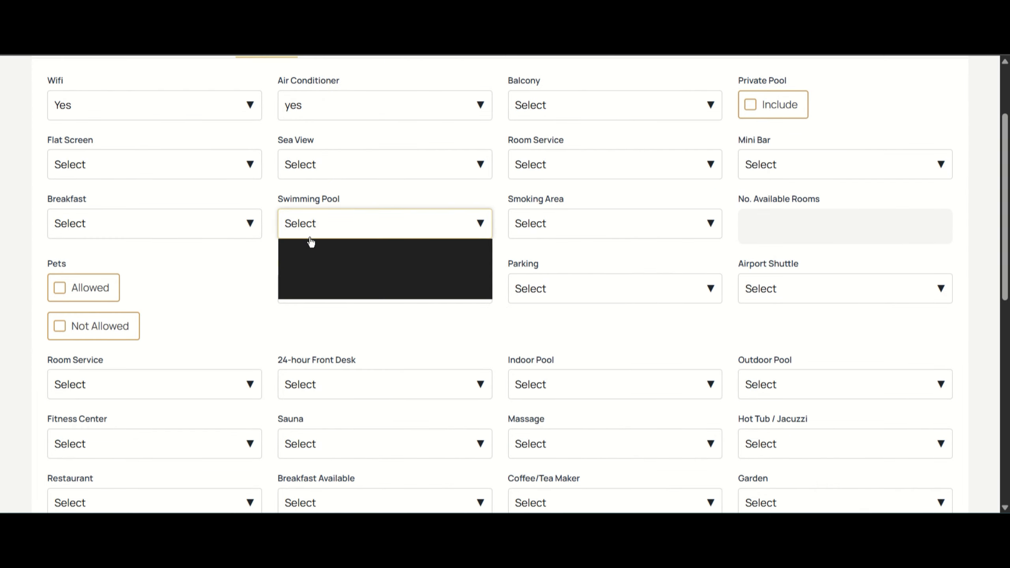
pyautogui.click(605, 226)
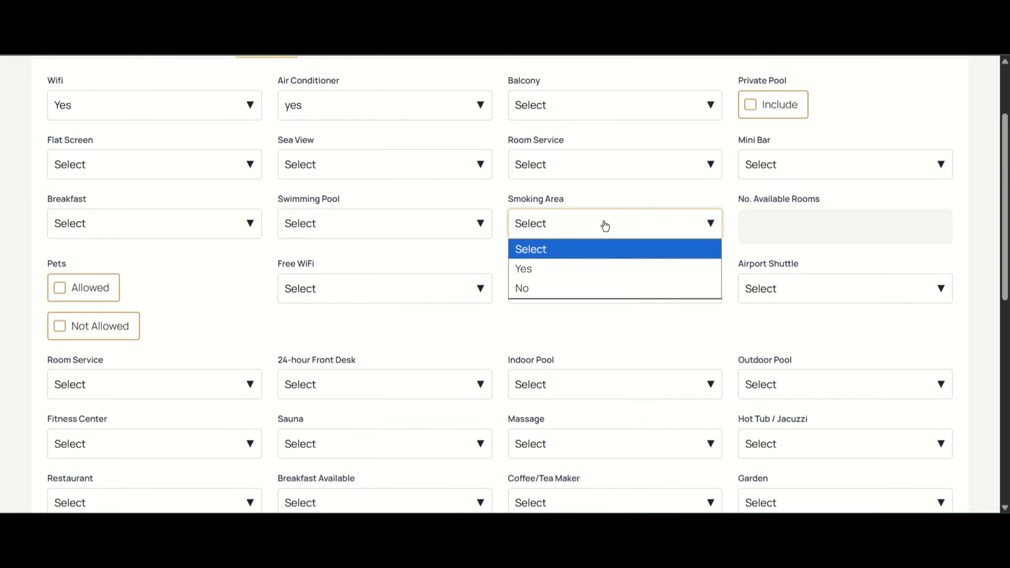
pyautogui.click(605, 226)
pyautogui.click(841, 228)
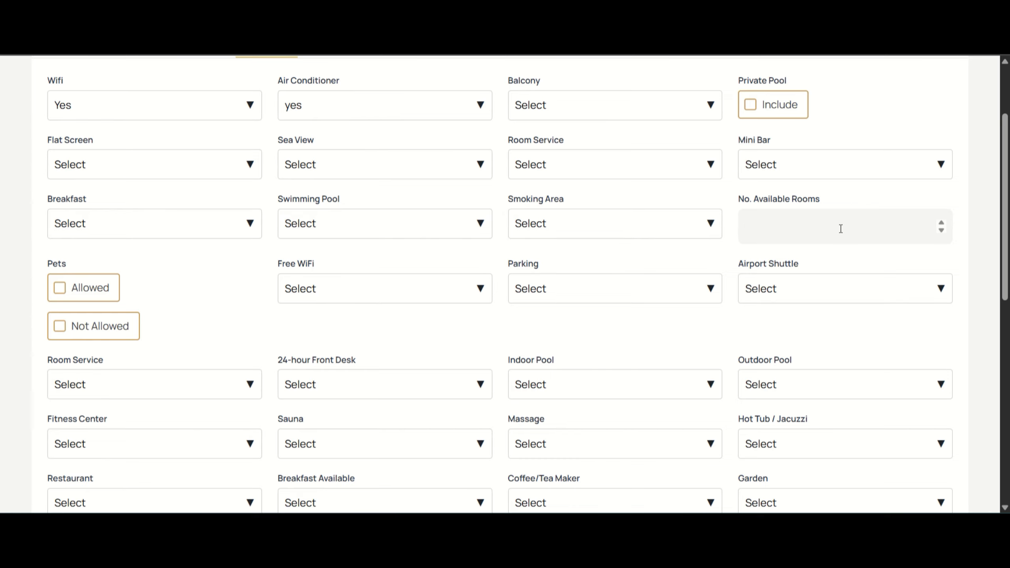
pyautogui.write('700')
# Step: Examine the Parking and Airport Shuttle choices and the rest of the facilities list through Spa & Wellness Center
pyautogui.click(567, 302)
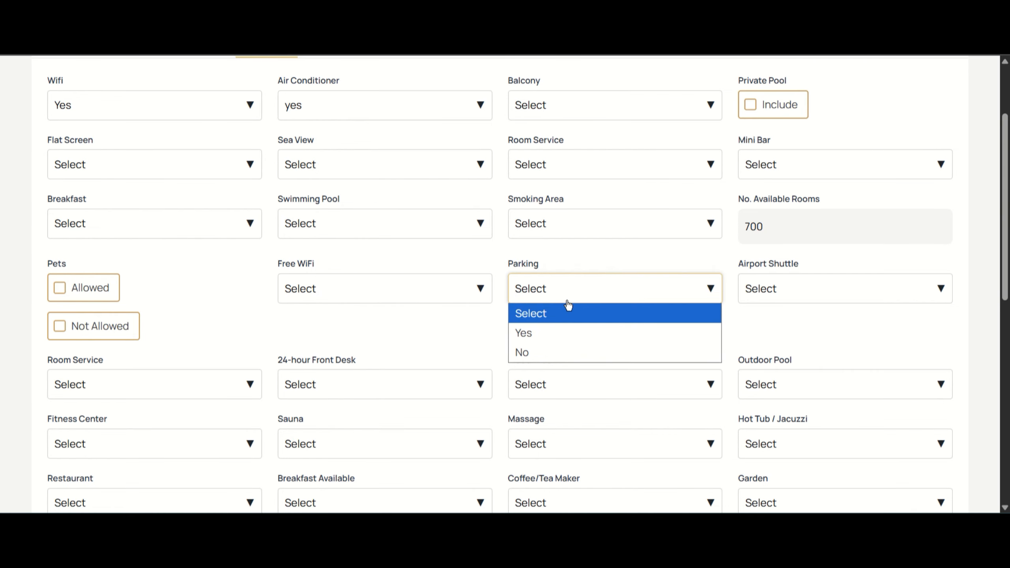
pyautogui.click(568, 305)
pyautogui.click(790, 286)
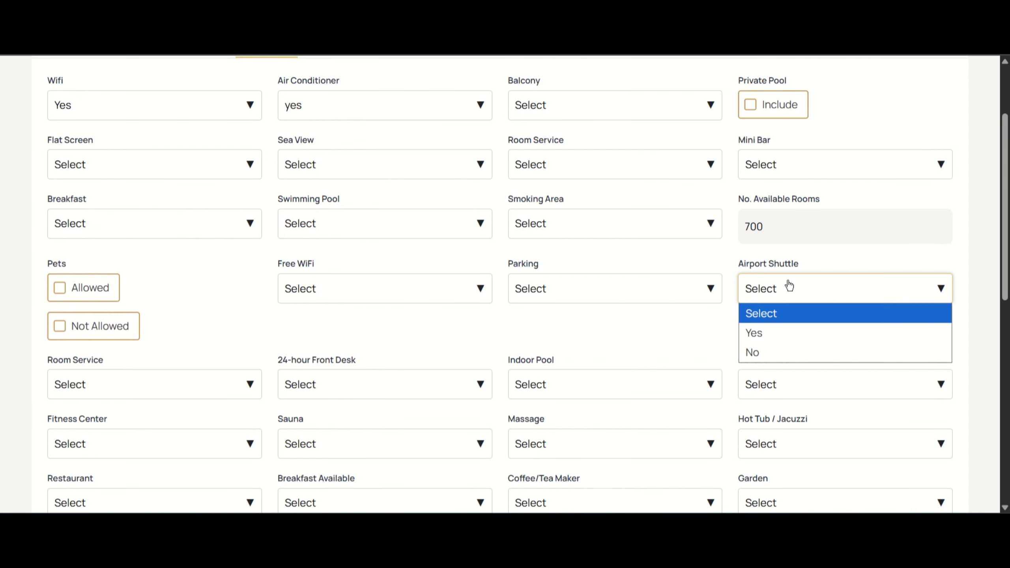
pyautogui.scroll(-4, 789, 286)
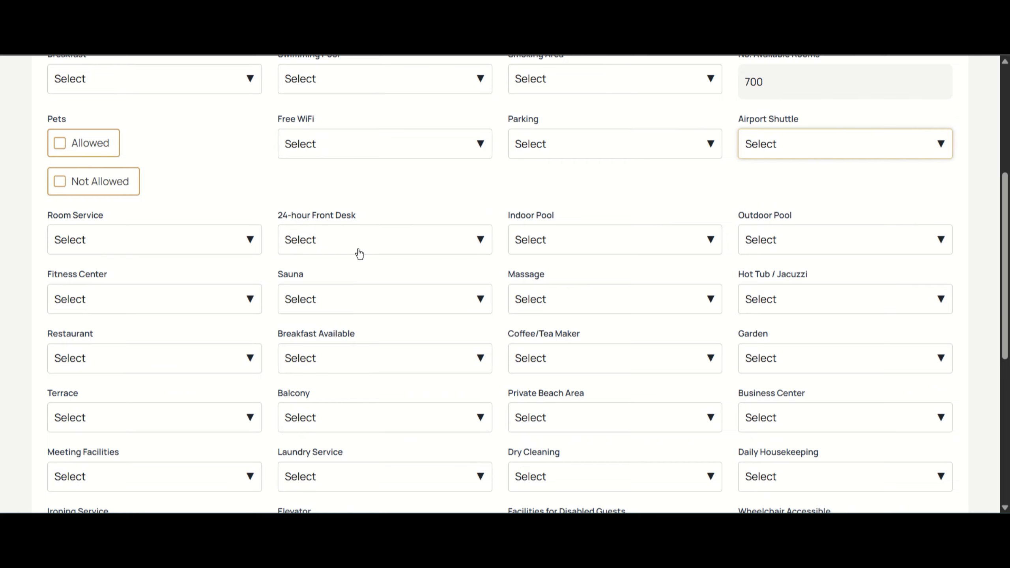
pyautogui.scroll(-2, 359, 253)
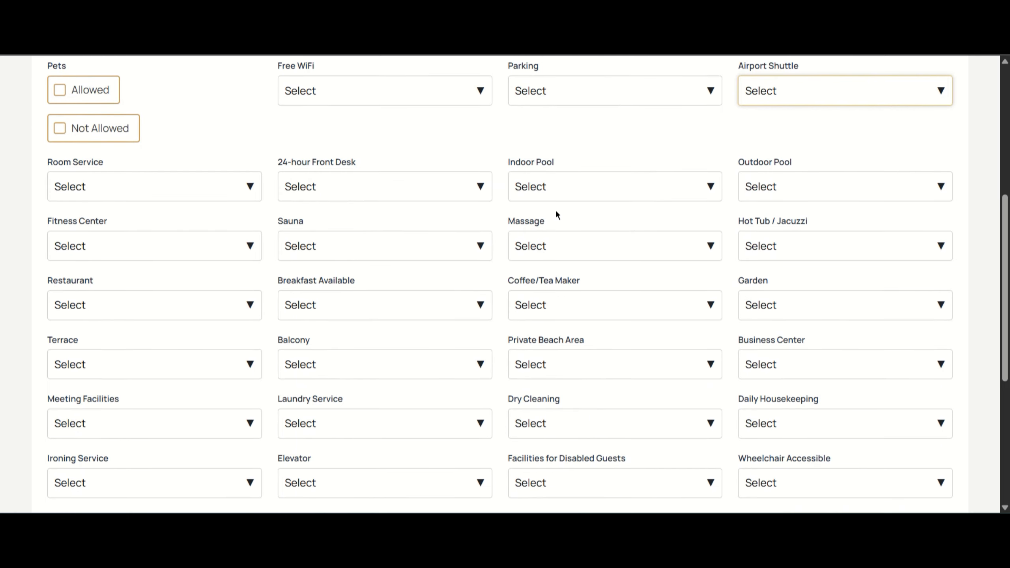
pyautogui.scroll(-8, 556, 212)
pyautogui.scroll(5, 556, 211)
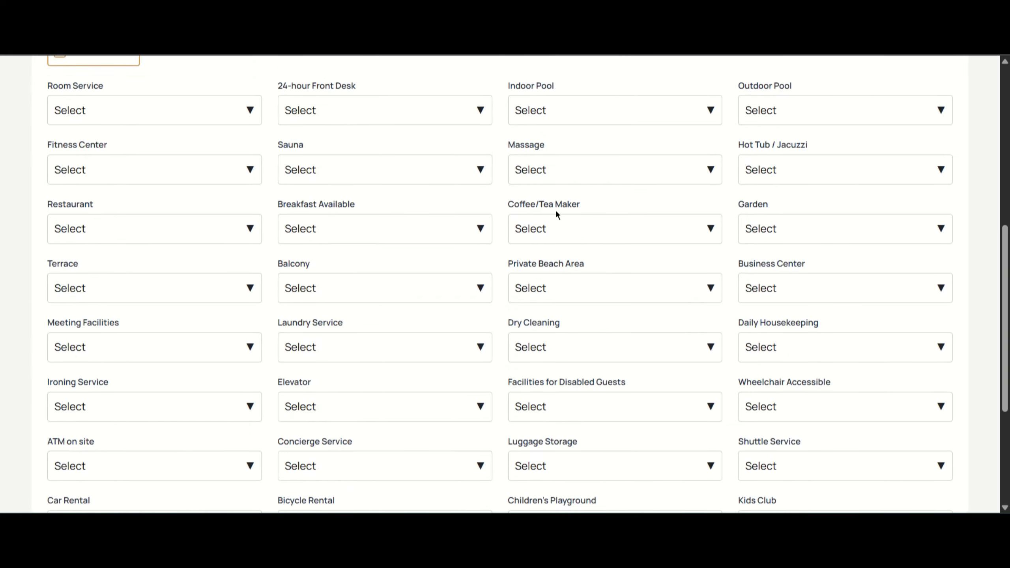
pyautogui.scroll(9, 556, 215)
pyautogui.scroll(-10, 557, 215)
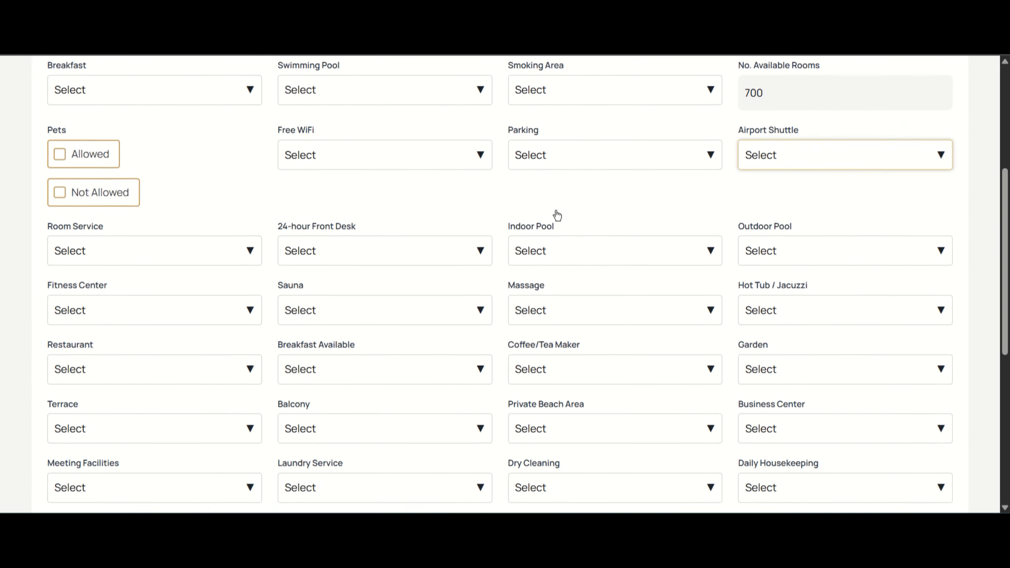
pyautogui.scroll(-4, 556, 215)
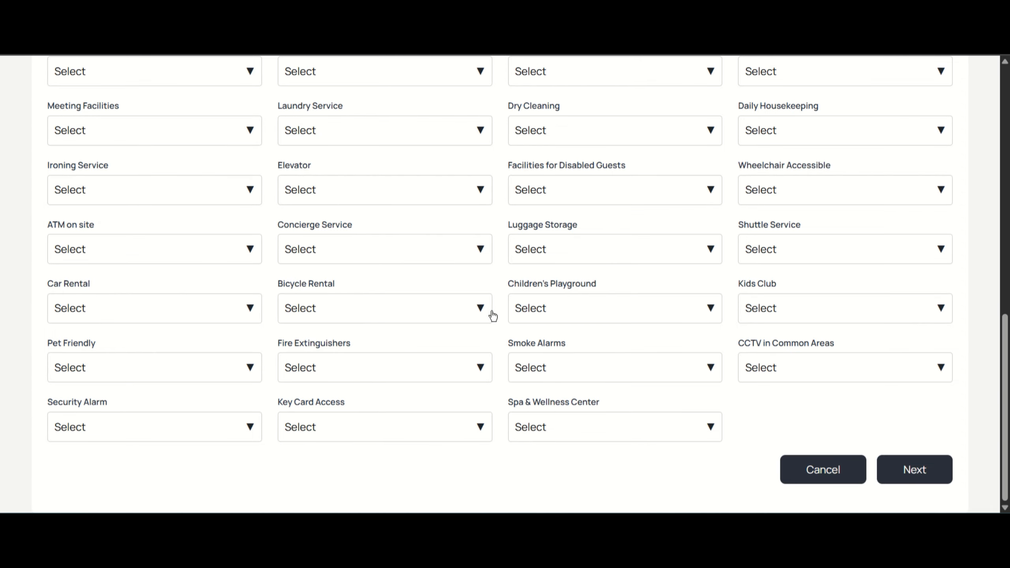
pyautogui.scroll(14, 494, 316)
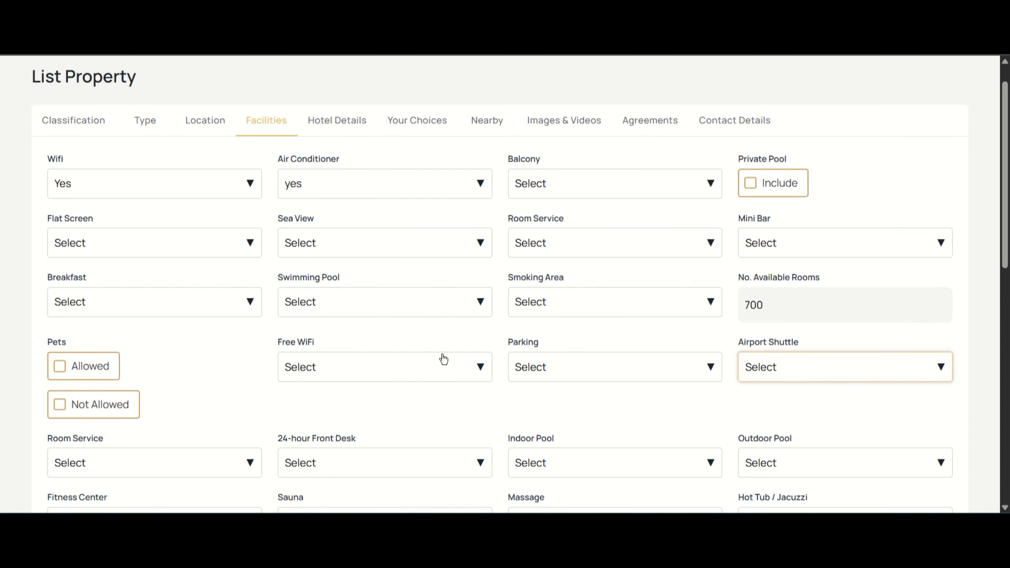
pyautogui.scroll(-7, 533, 366)
pyautogui.scroll(-5, 535, 366)
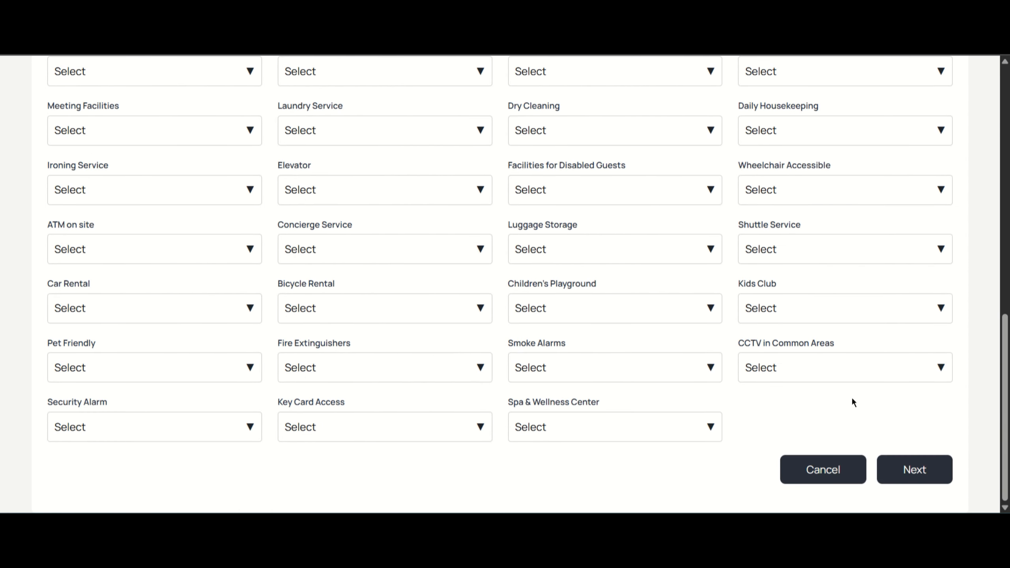
# Step: Continue to the hotel details and enter Hotel 1 as the English hotel name
pyautogui.click(916, 472)
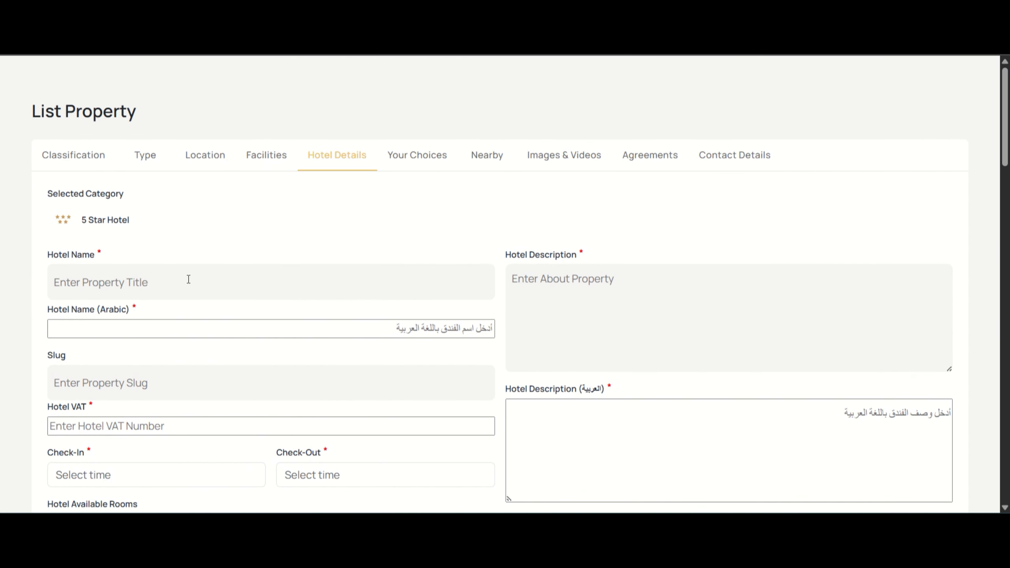
pyautogui.click(187, 285)
pyautogui.write('Hotel 1')
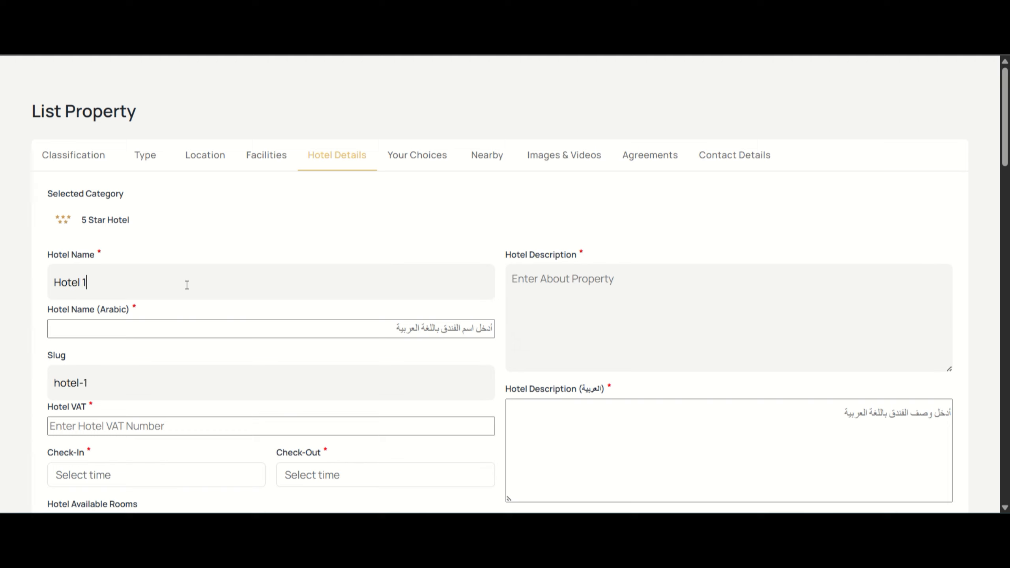
# Step: Enter فندق 1 as the Arabic hotel name
pyautogui.press('Tab')
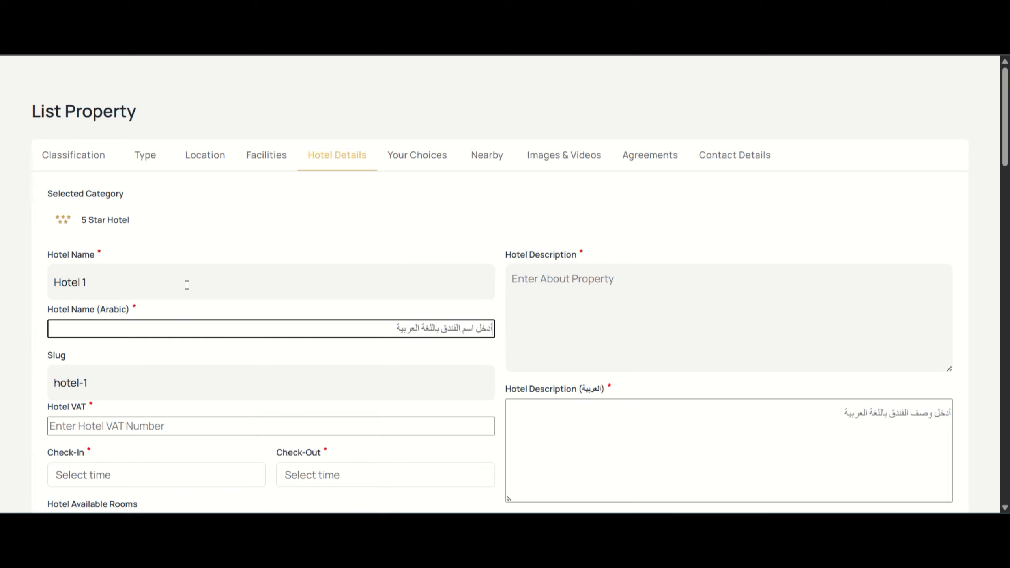
pyautogui.hotkey('ctrl', 'space')
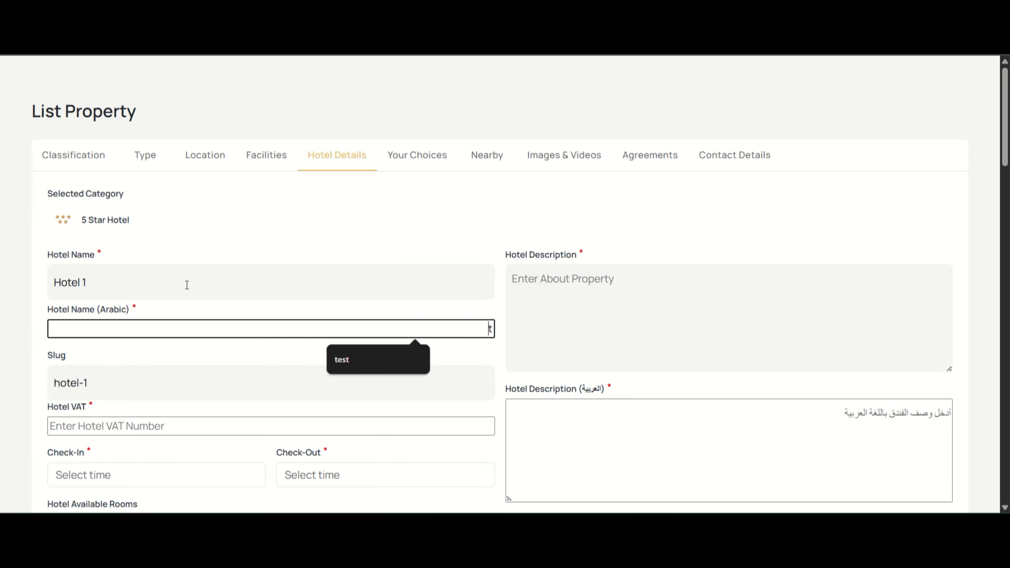
pyautogui.hotkey('ctrl', 'space')
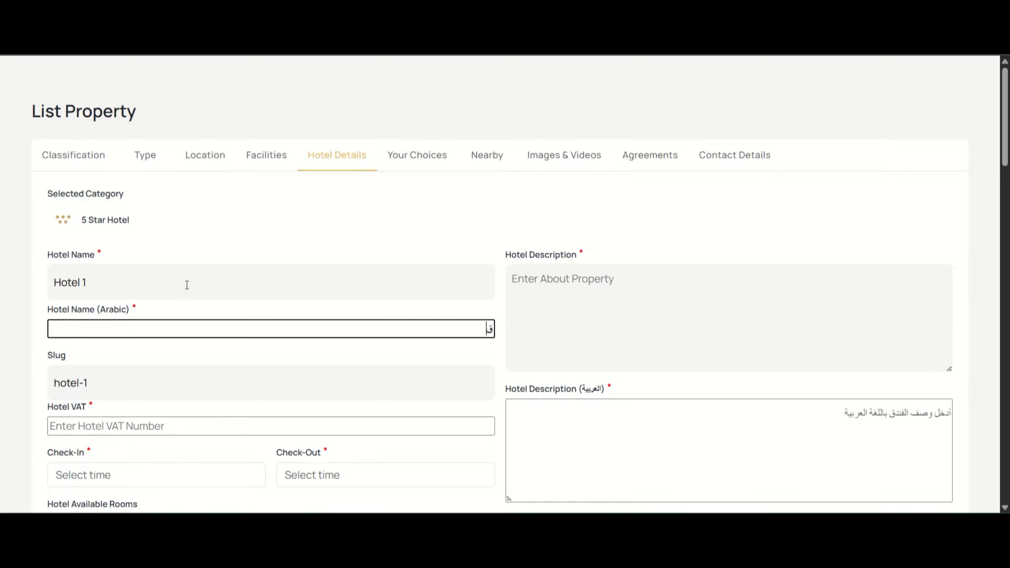
pyautogui.write('فن')
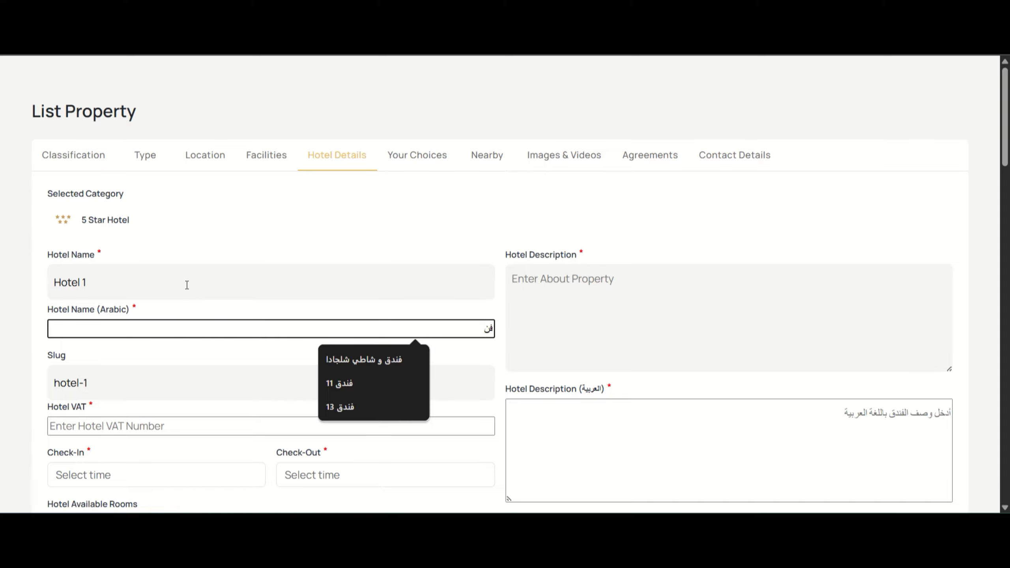
pyautogui.write('دق 1')
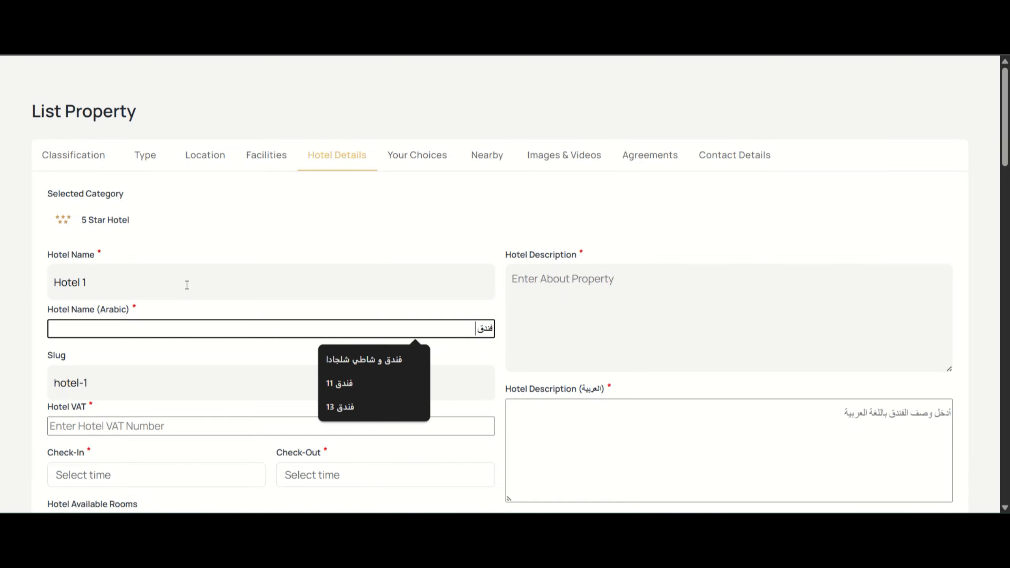
# Step: Fill in the hotel's VAT number, ignoring the suggested previous entries
pyautogui.press('Tab')
pyautogui.press('Tab')
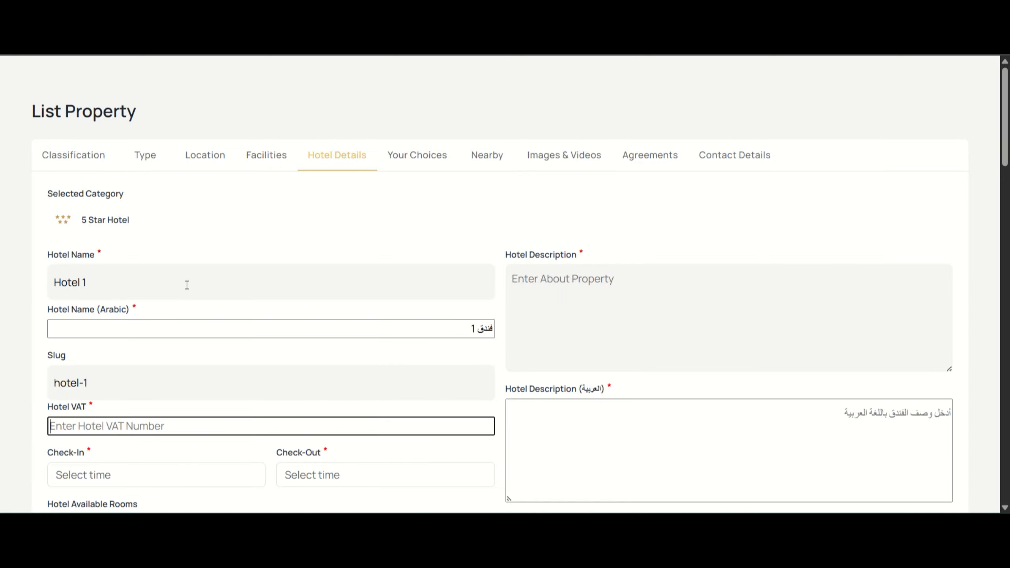
pyautogui.scroll(-3, 187, 285)
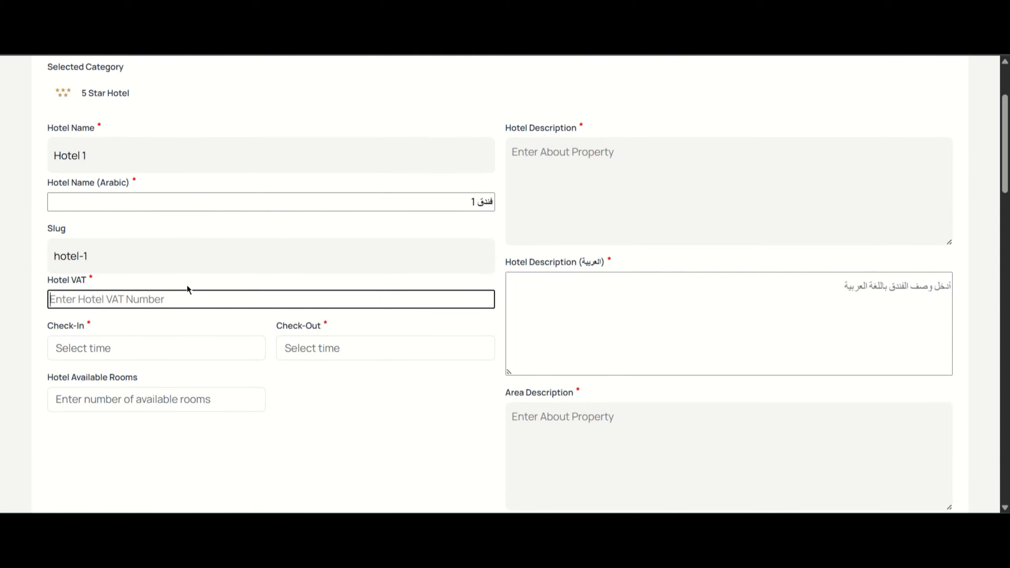
pyautogui.click(174, 300)
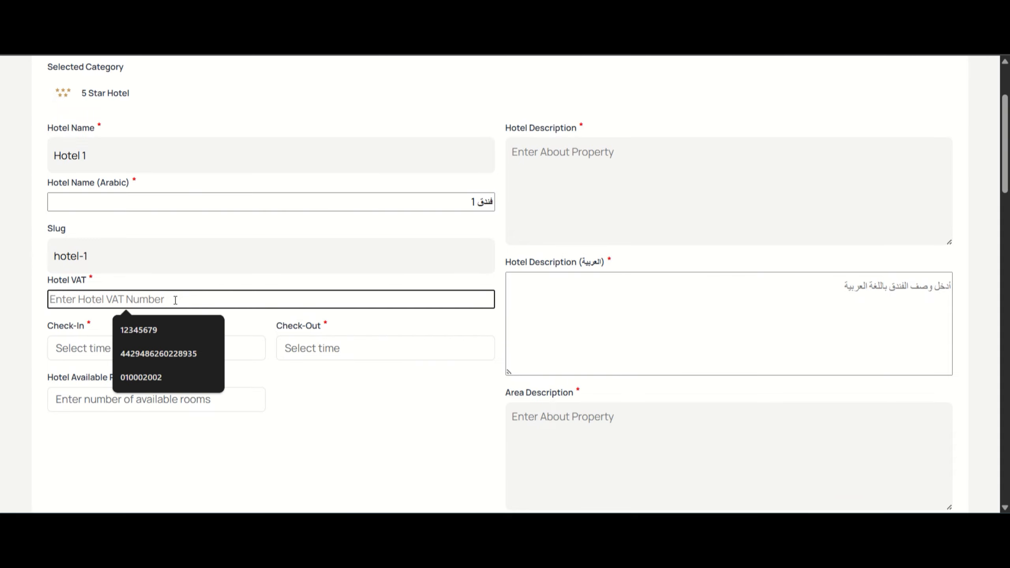
pyautogui.press('Escape')
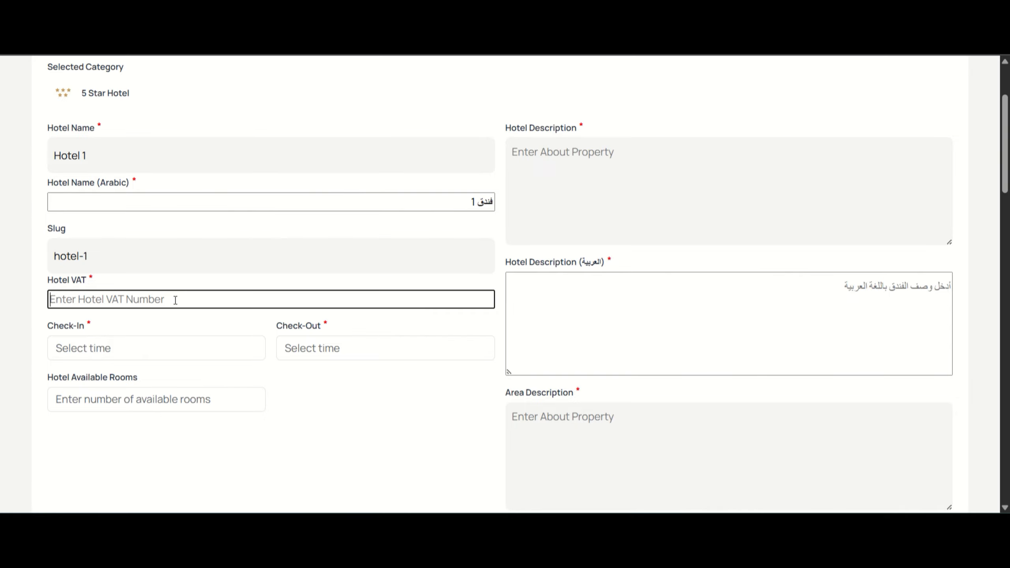
pyautogui.write('132456789')
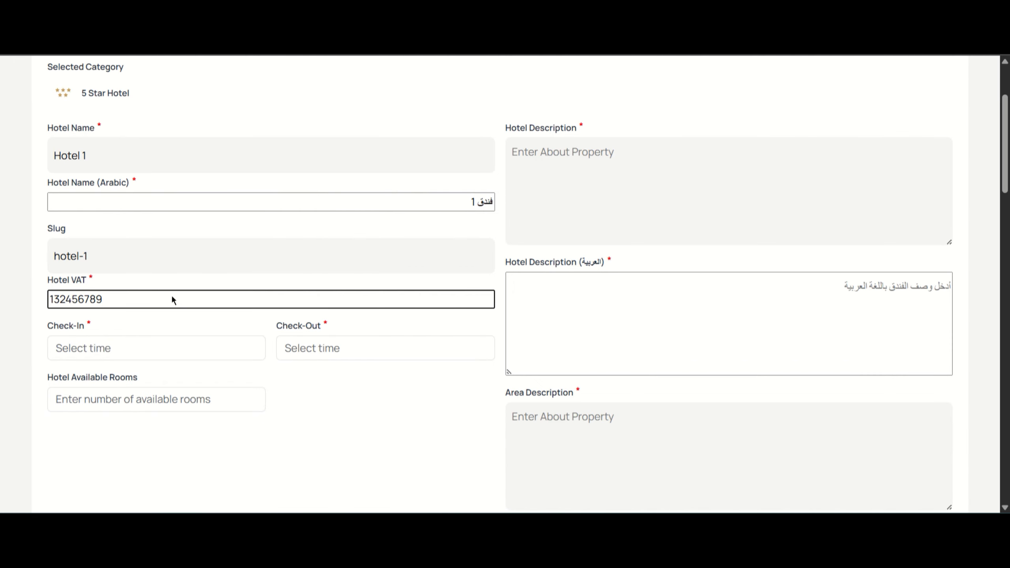
# Step: Set the hotel's check-in time to 3:00 PM and its check-out time to 12:00 PM
pyautogui.press('Tab')
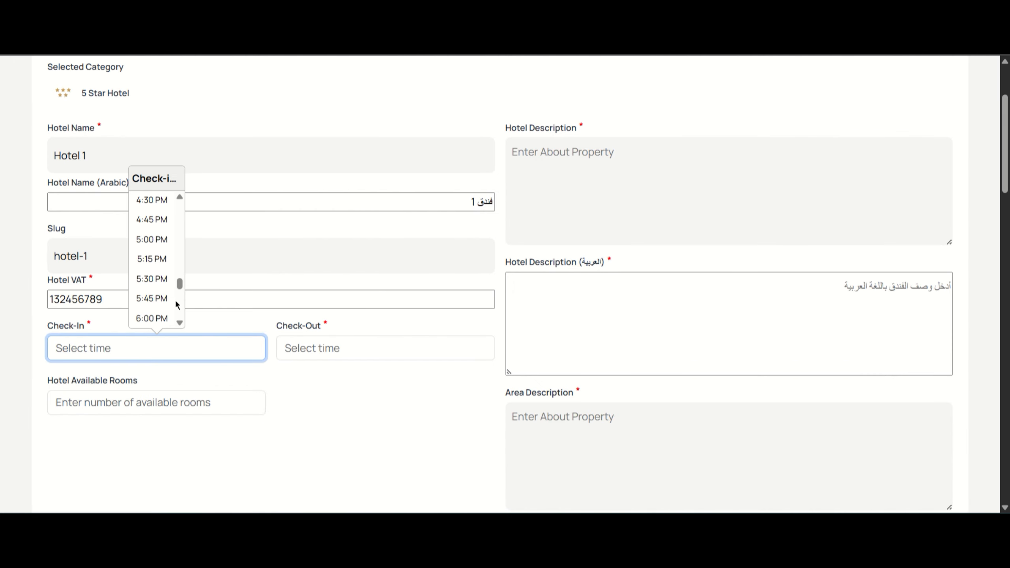
pyautogui.scroll(4, 159, 280)
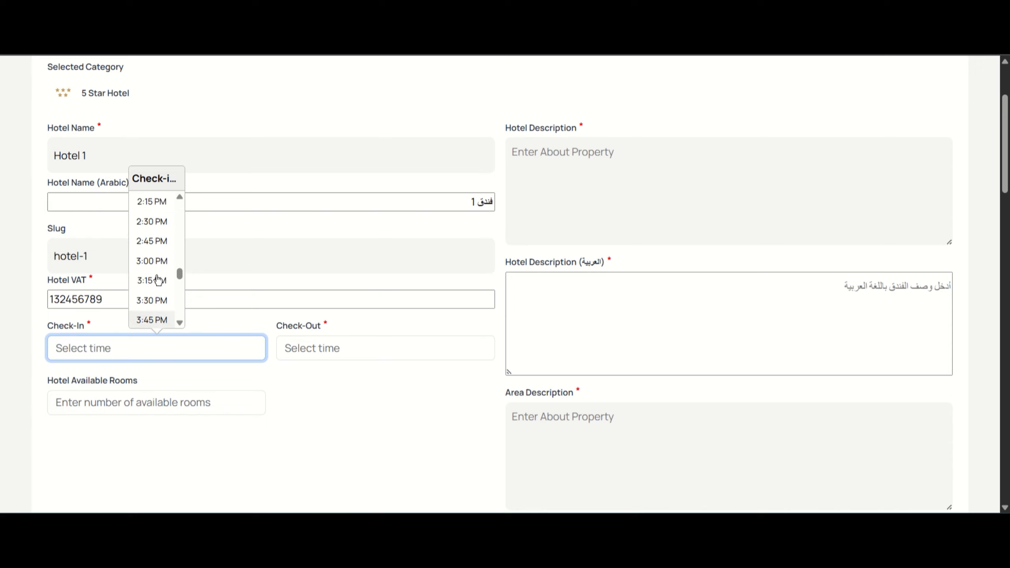
pyautogui.scroll(3, 157, 279)
pyautogui.click(155, 276)
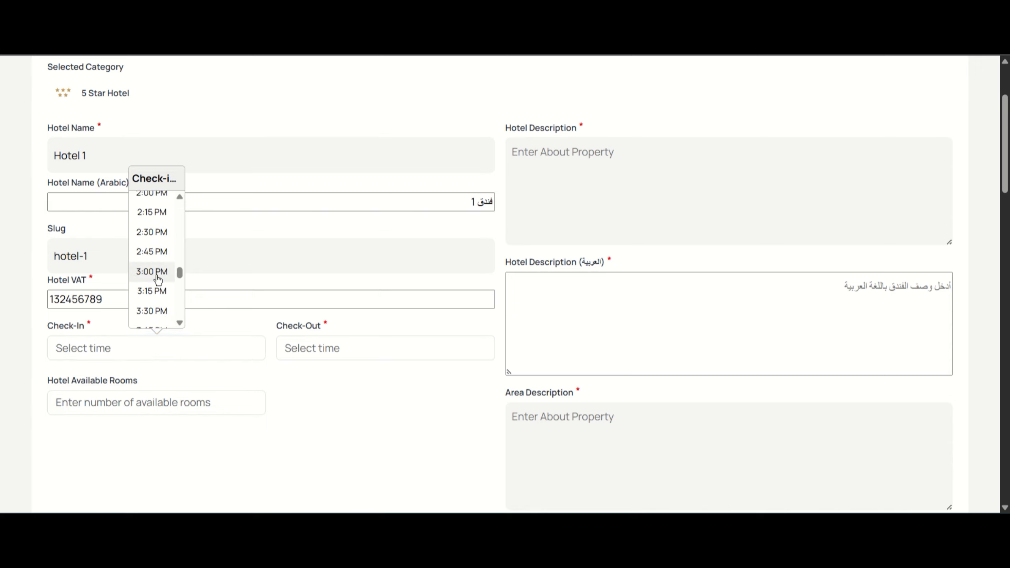
pyautogui.click(322, 348)
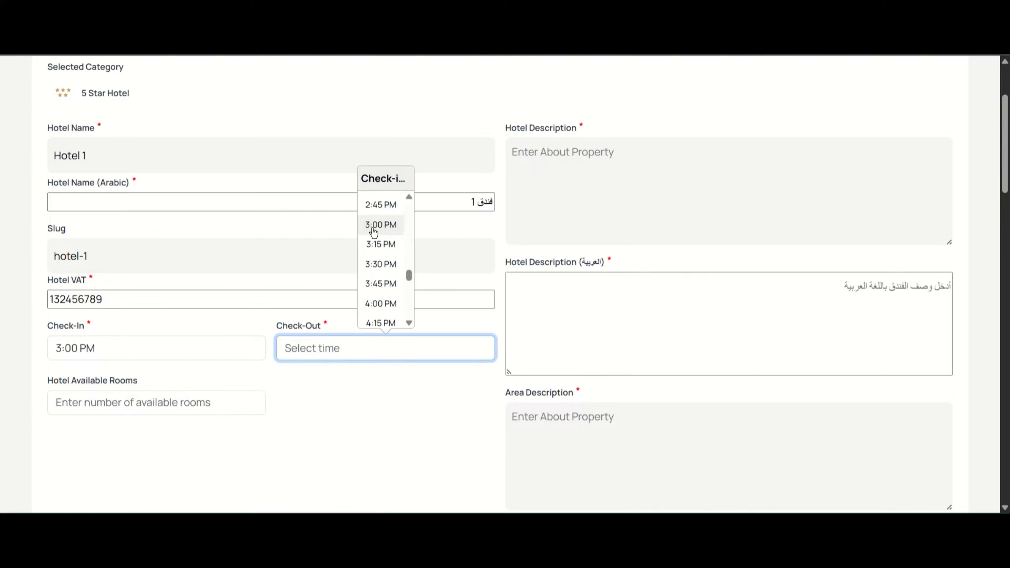
pyautogui.scroll(7, 373, 233)
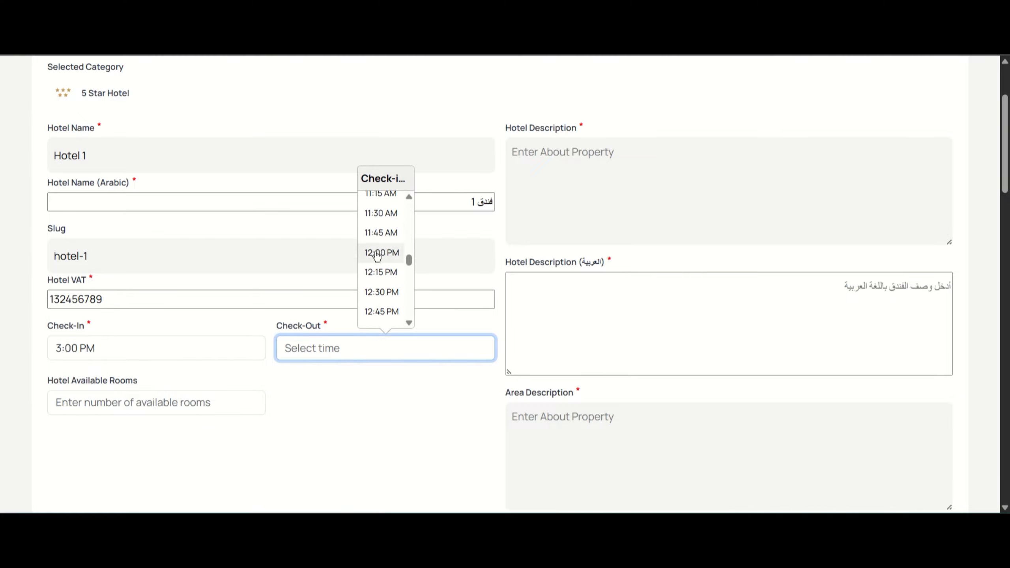
pyautogui.click(373, 252)
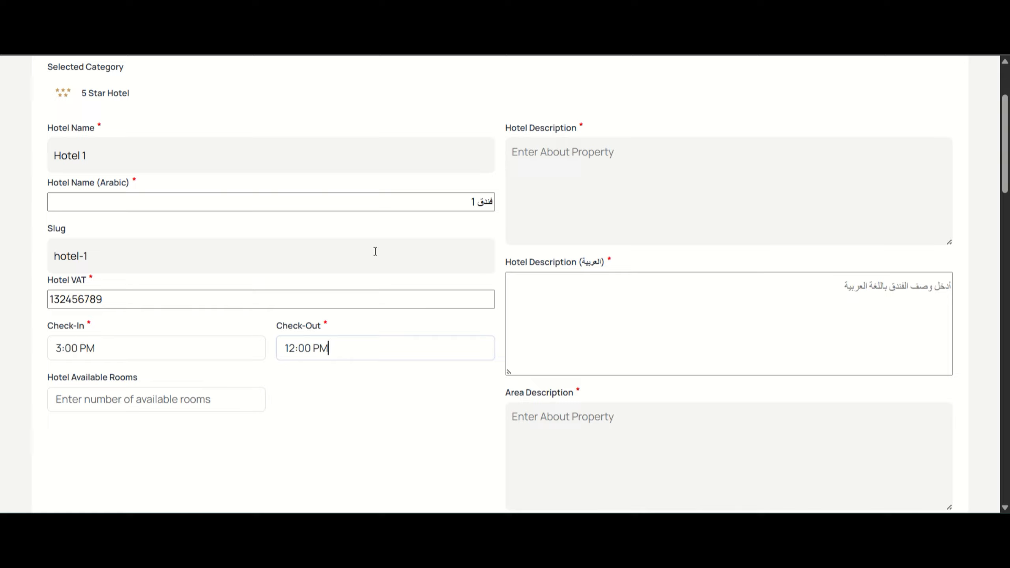
# Step: Set Hotel Available Rooms to 700 in the hotel details
pyautogui.click(167, 401)
pyautogui.write('700')
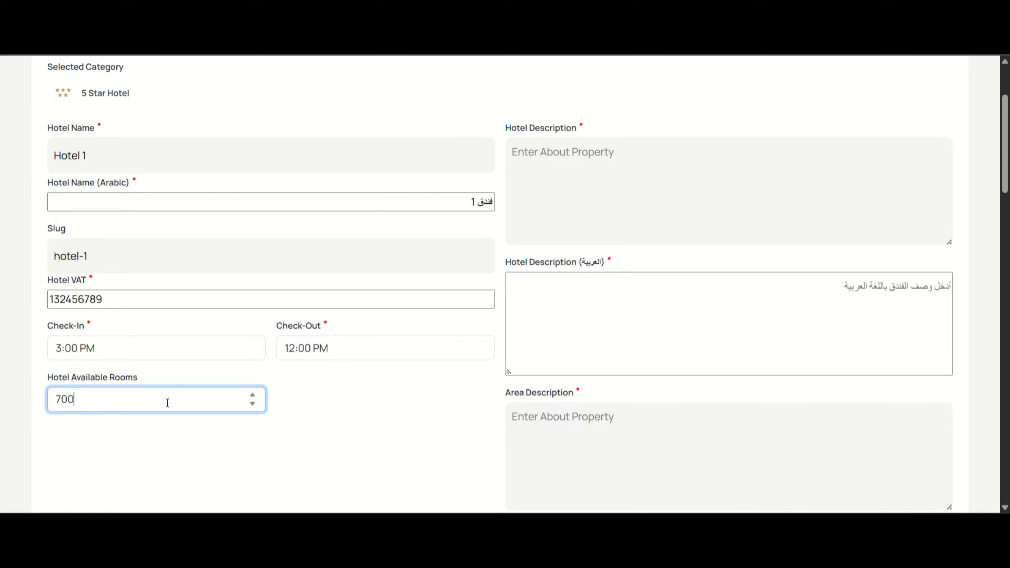
pyautogui.press('Tab')
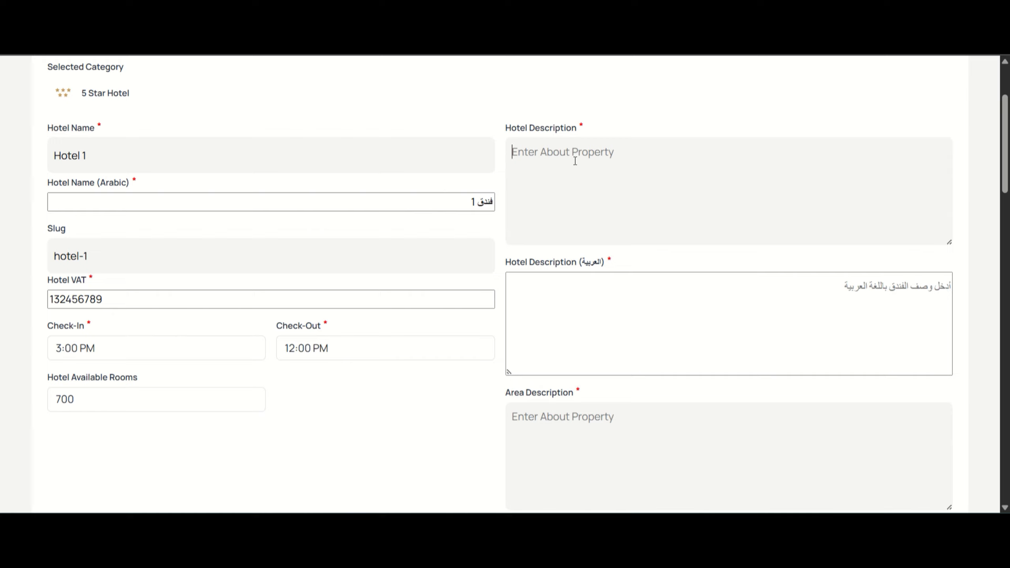
# Step: Enter Nice hotel as the English hotel description, removing the text mistakenly entered in Arabic
pyautogui.write('Thi')
pyautogui.press('BackSpace')
pyautogui.press('BackSpace')
pyautogui.press('BackSpace')
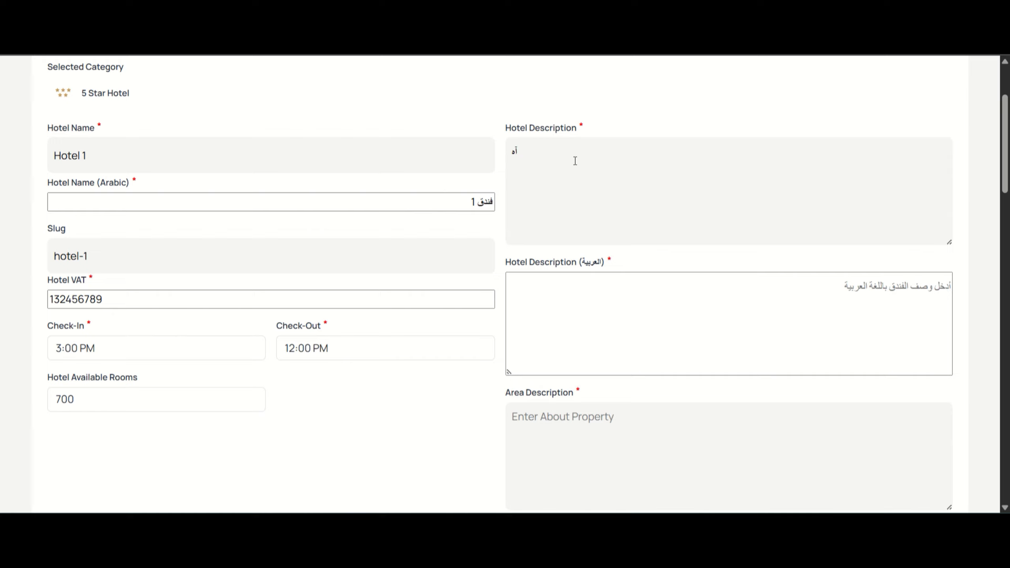
pyautogui.write('Nice hotel')
pyautogui.press('Tab')
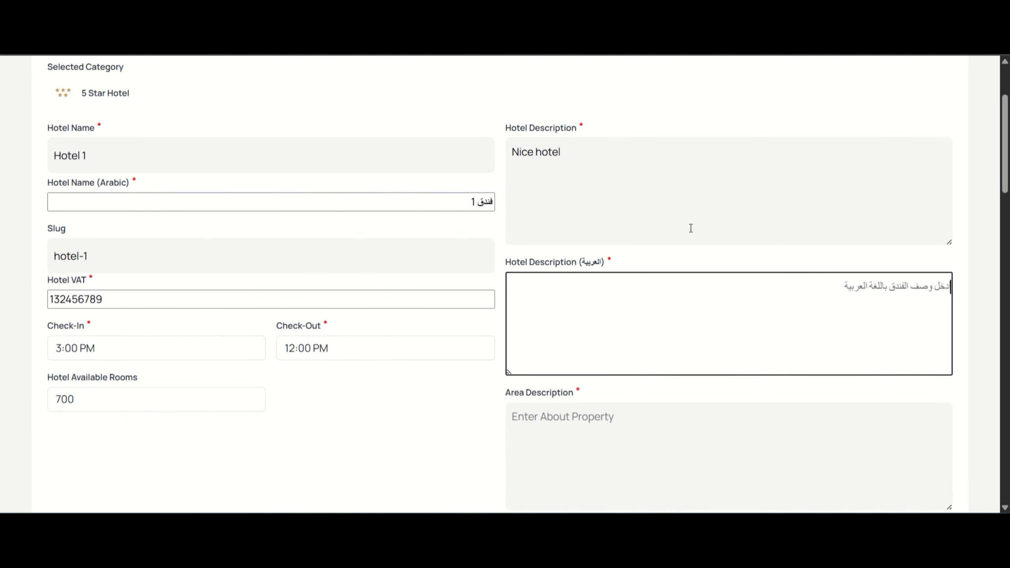
# Step: Enter فندق رائع as the Arabic hotel description, removing the mistyped Latin characters
pyautogui.write('tk')
pyautogui.press('BackSpace')
pyautogui.press('BackSpace')
pyautogui.write('فن')
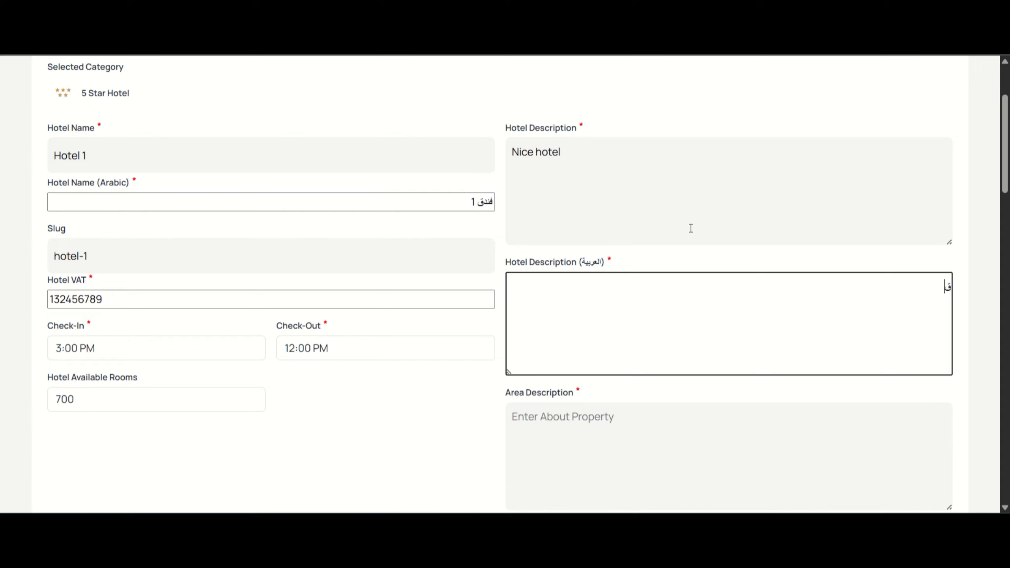
pyautogui.write('دق رائع')
pyautogui.scroll(-5, 448, 428)
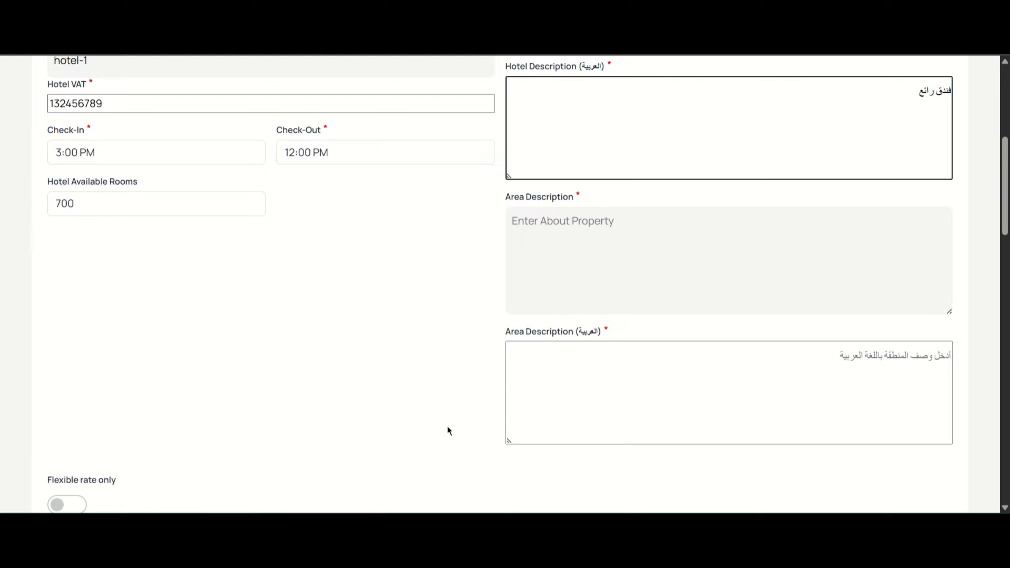
# Step: Enter Nice Area as the English area description and منطقة رائعة as the Arabic area description
pyautogui.click(567, 286)
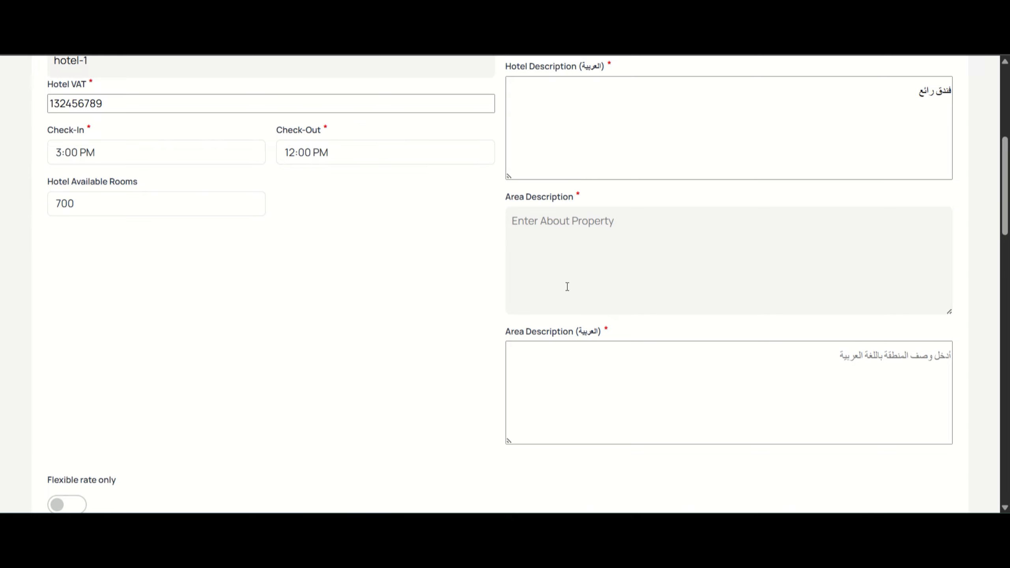
pyautogui.write('Nice Area')
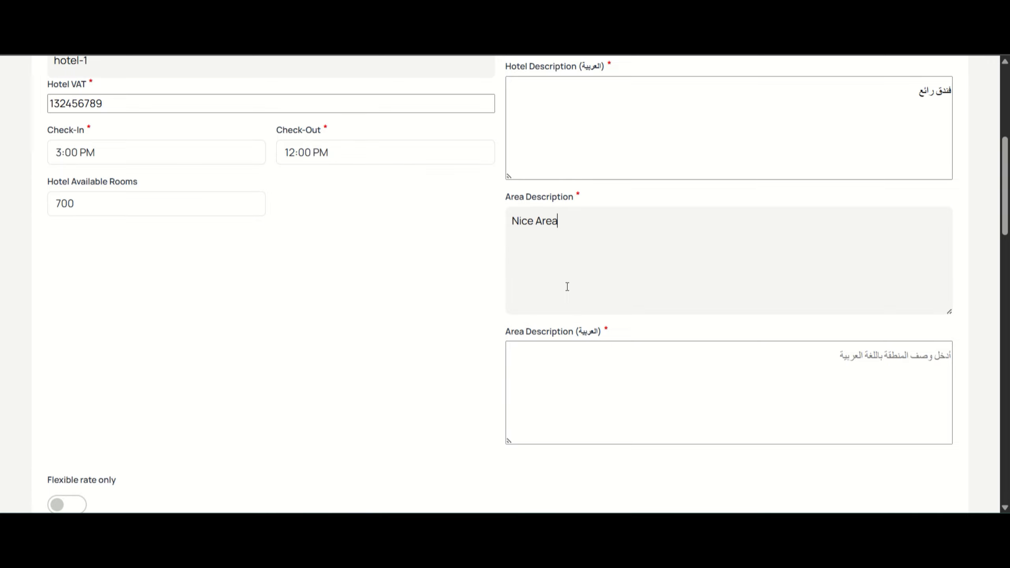
pyautogui.press('Tab')
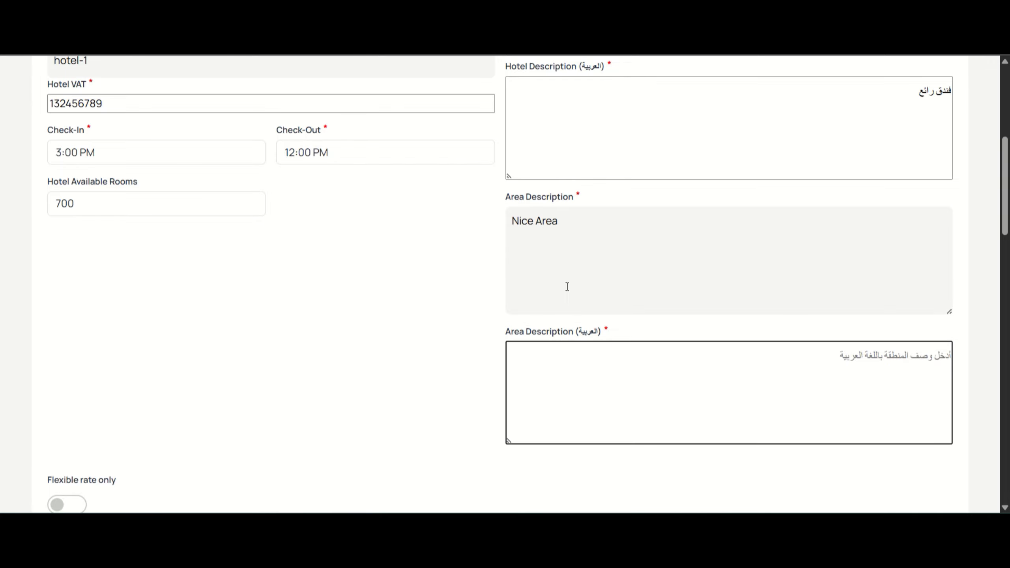
pyautogui.scroll(-2, 422, 354)
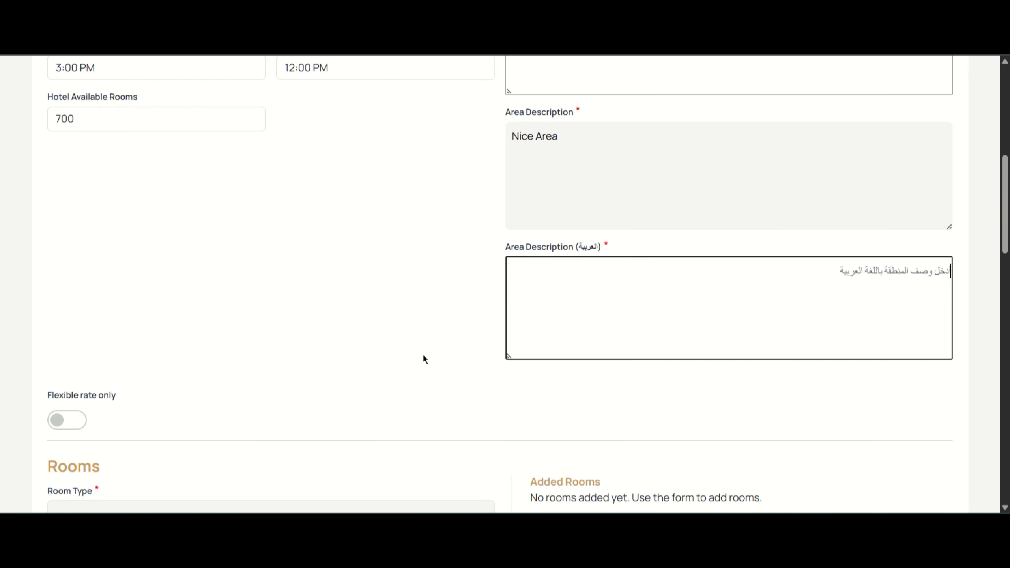
pyautogui.write('من')
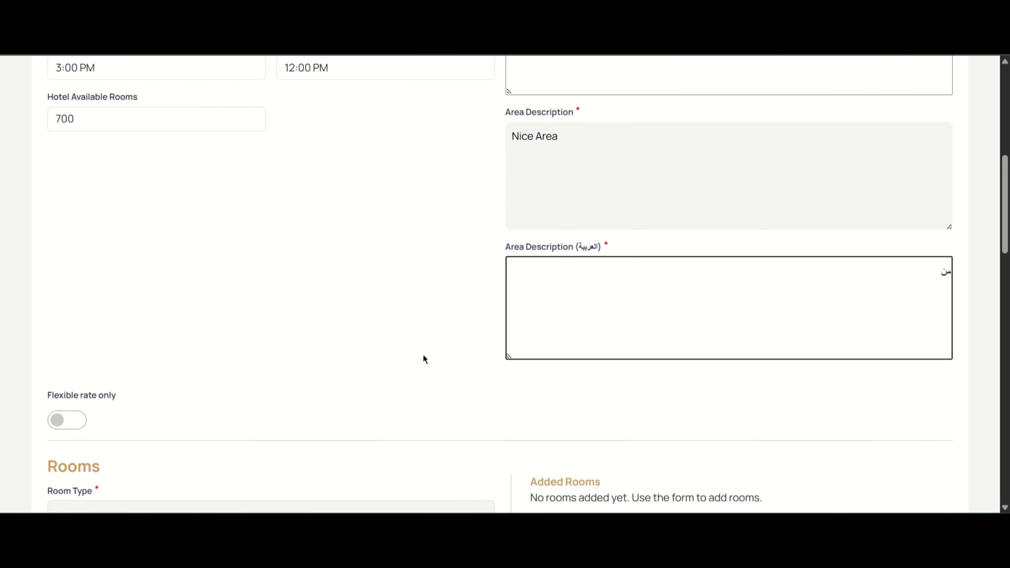
pyautogui.write('طقة رائعة')
pyautogui.scroll(-3, 232, 370)
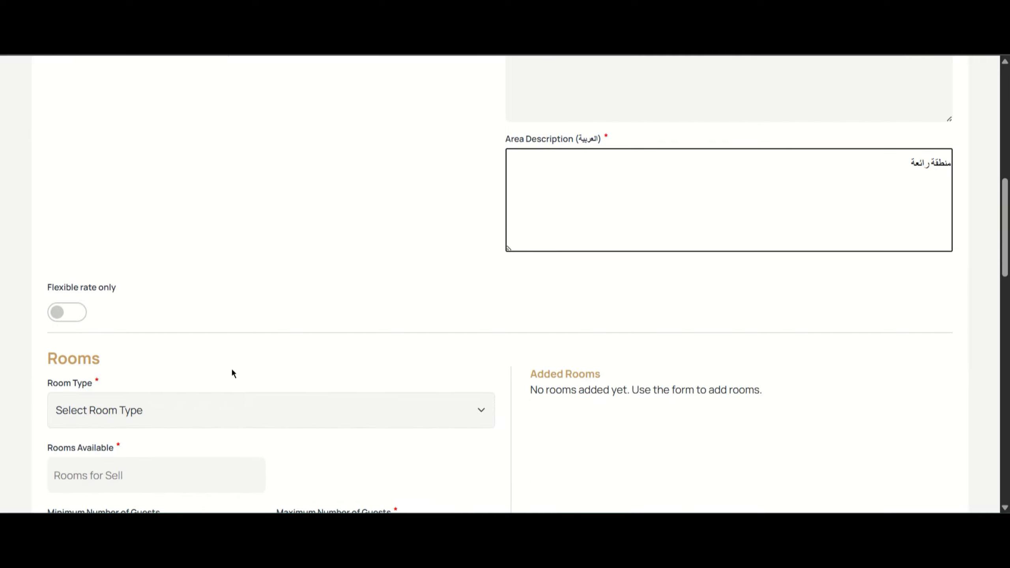
# Step: Switch the Flexible rate only option on and back off
pyautogui.scroll(-3, 232, 372)
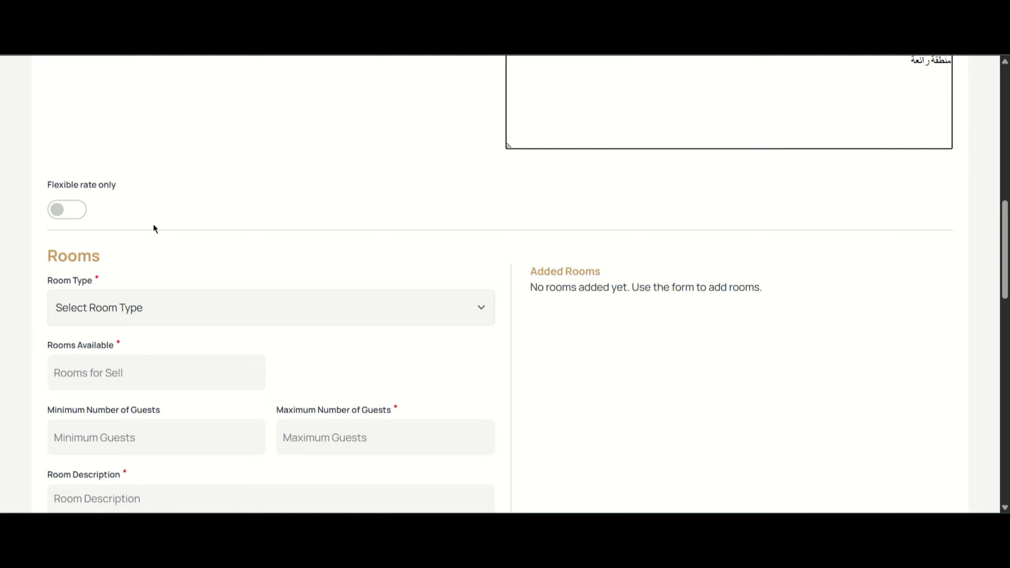
pyautogui.click(73, 214)
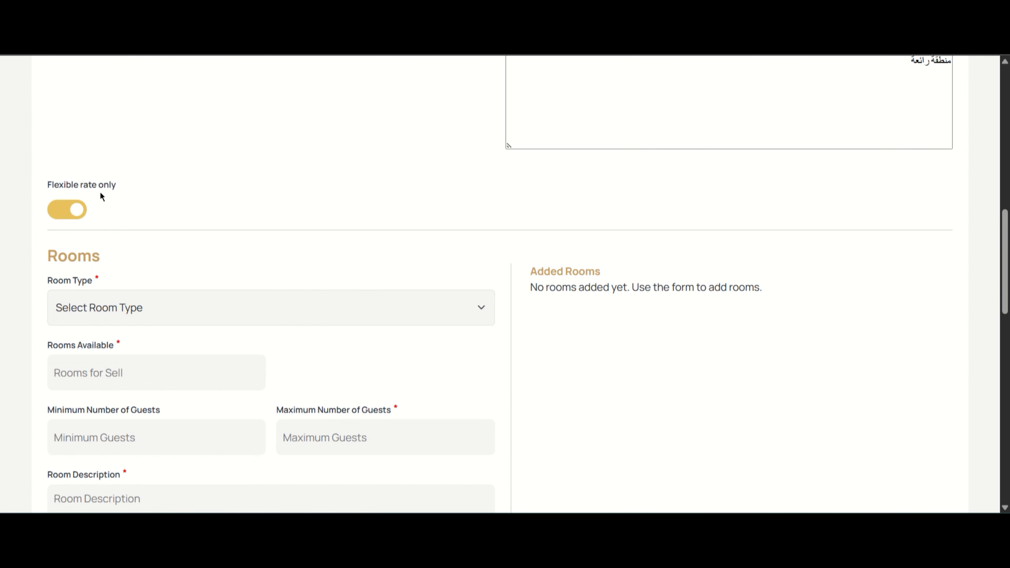
pyautogui.click(80, 218)
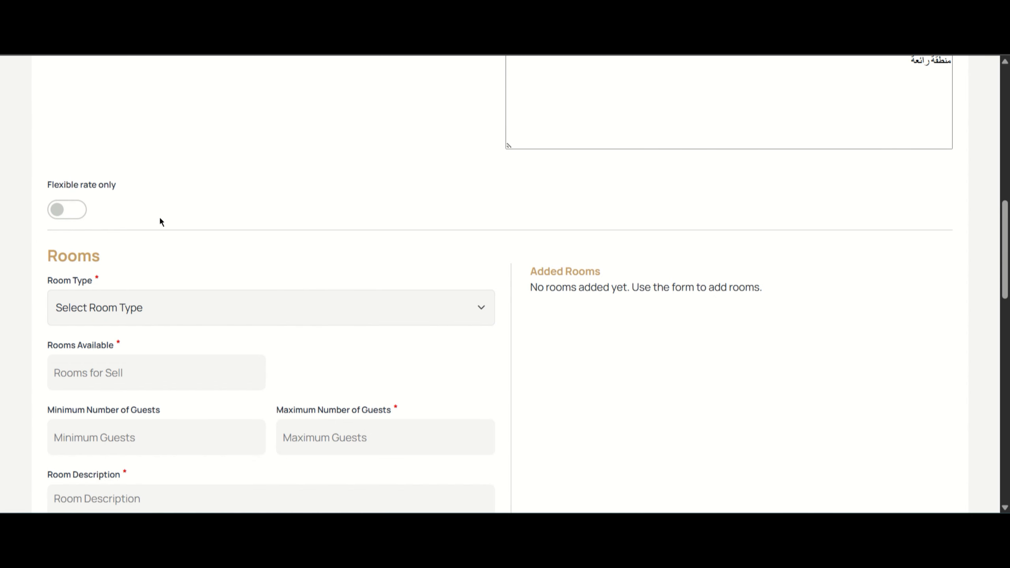
# Step: Create a new room type named Ocean View Suite from the Rooms section, leaving its optional description empty
pyautogui.scroll(-3, 159, 219)
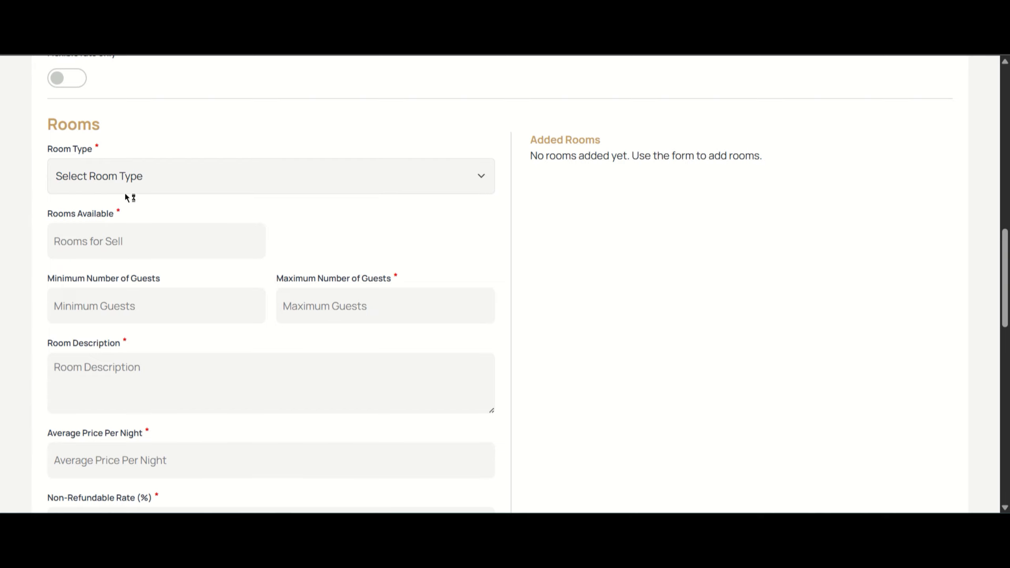
pyautogui.click(123, 176)
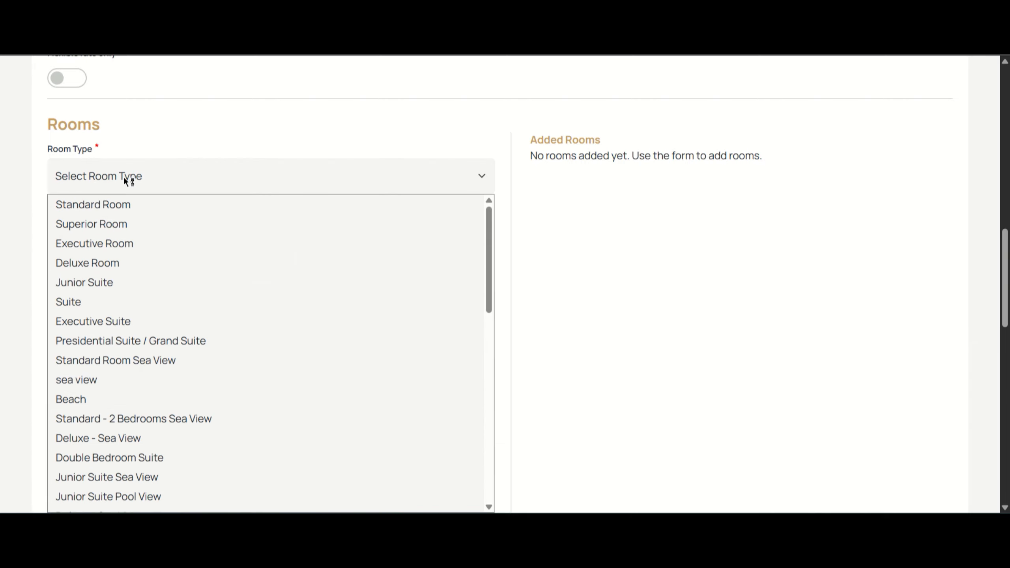
pyautogui.scroll(-3, 195, 140)
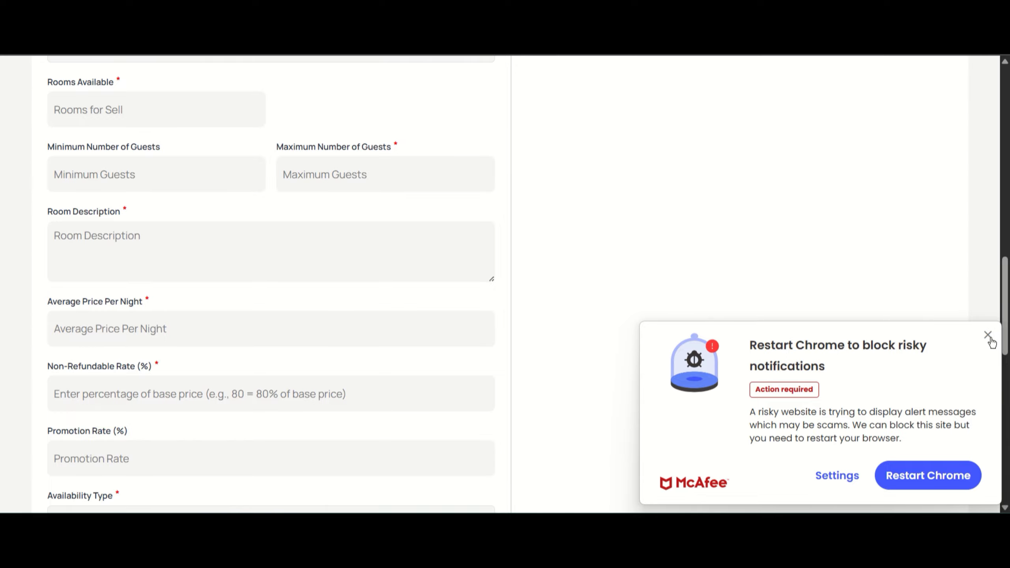
pyautogui.scroll(3, 620, 288)
pyautogui.click(273, 183)
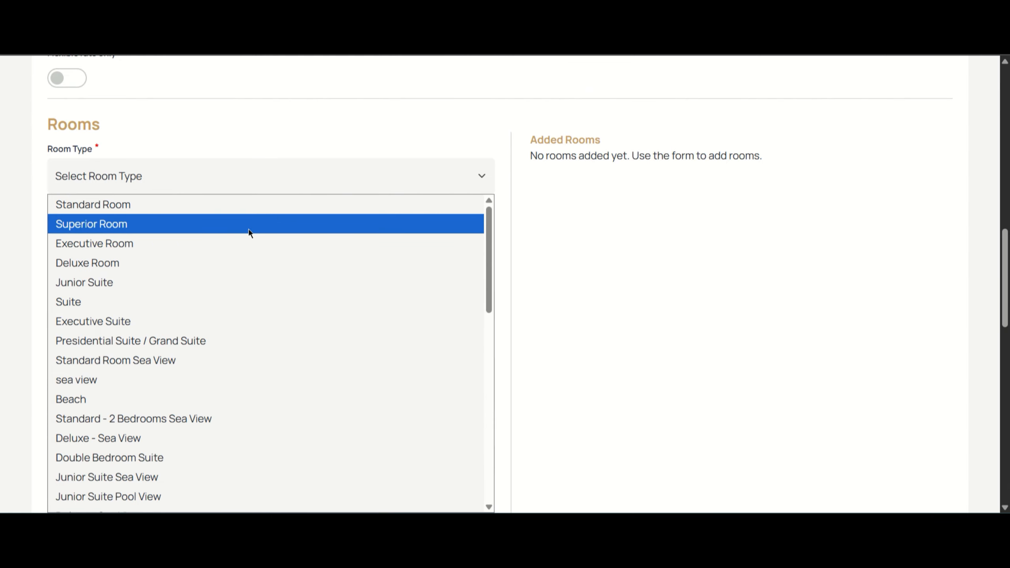
pyautogui.scroll(-10, 239, 325)
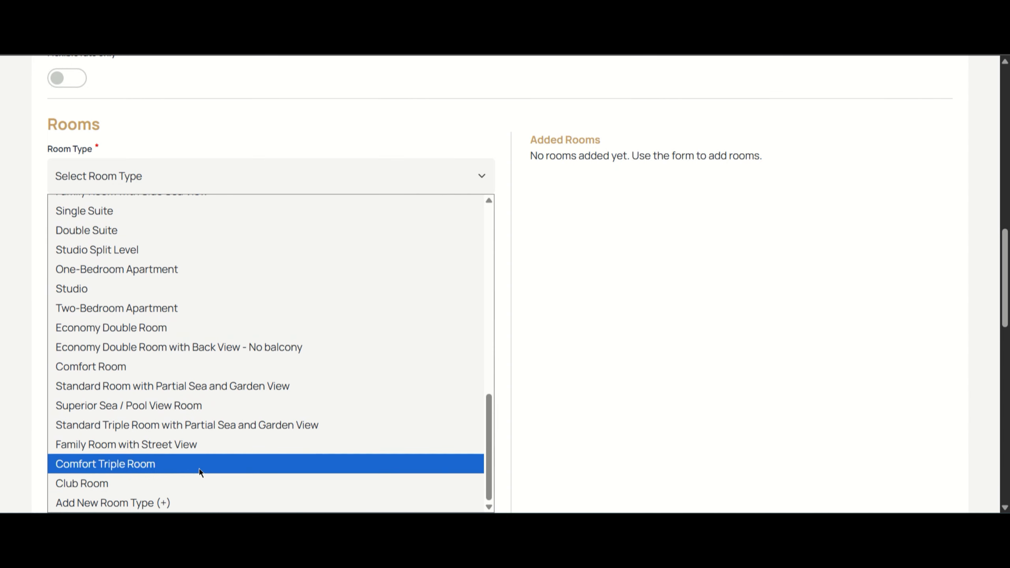
pyautogui.click(136, 504)
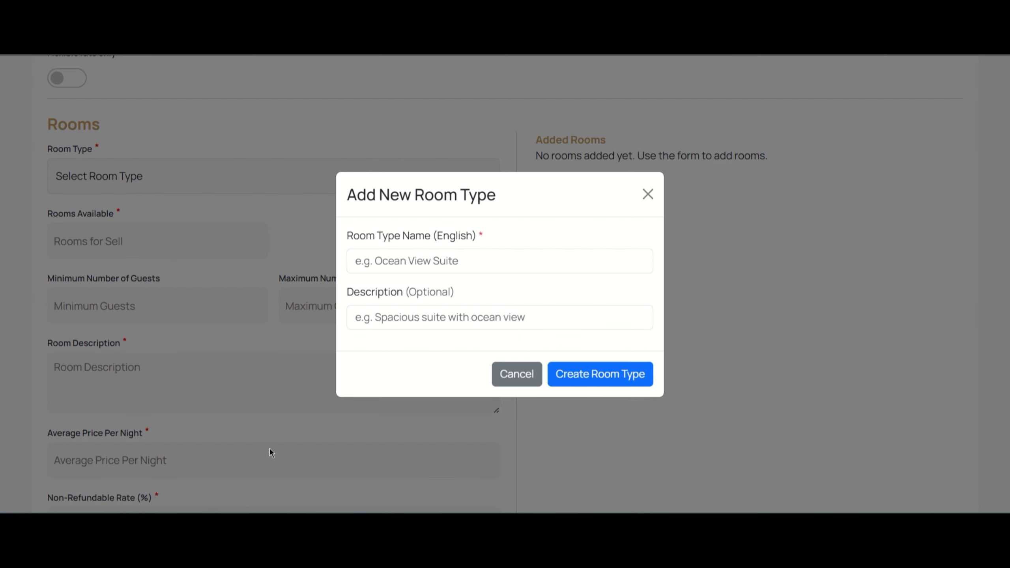
pyautogui.click(442, 260)
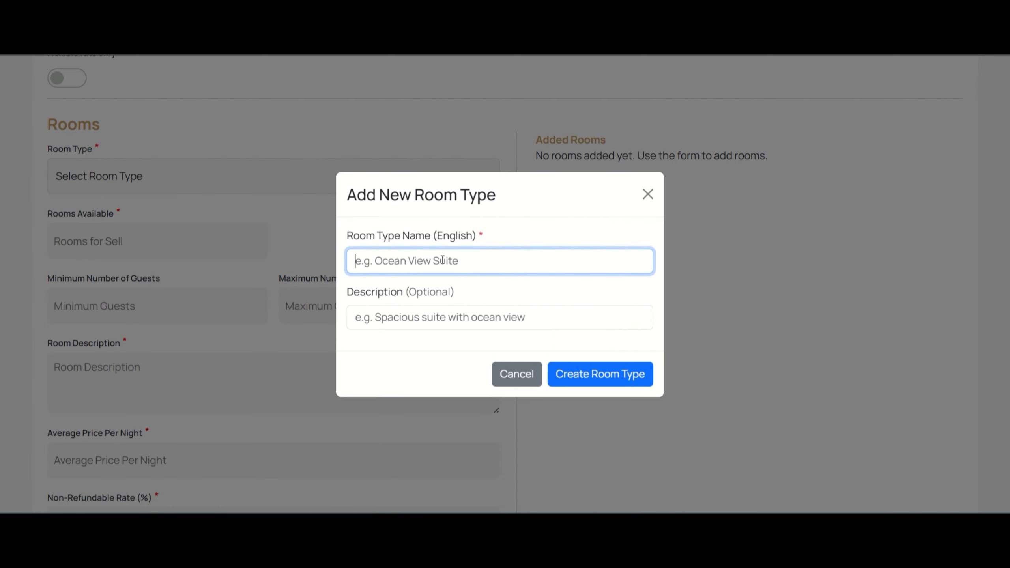
pyautogui.write('-')
pyautogui.press('BackSpace')
pyautogui.write('-')
pyautogui.press('BackSpace')
pyautogui.write('O')
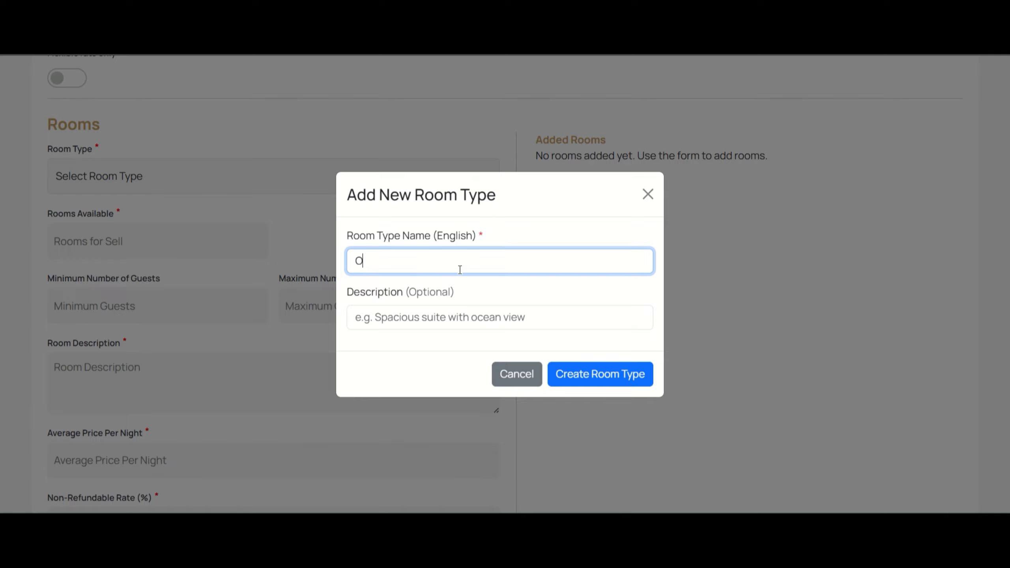
pyautogui.write('cean View Suite')
pyautogui.click(585, 382)
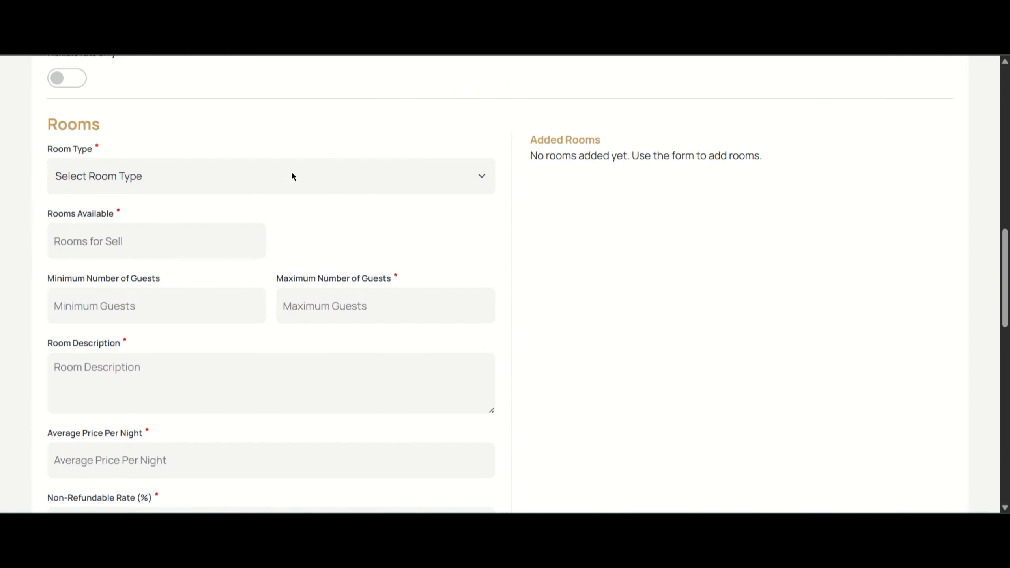
# Step: Select the newly created Ocean View Suite as the room type
pyautogui.click(284, 169)
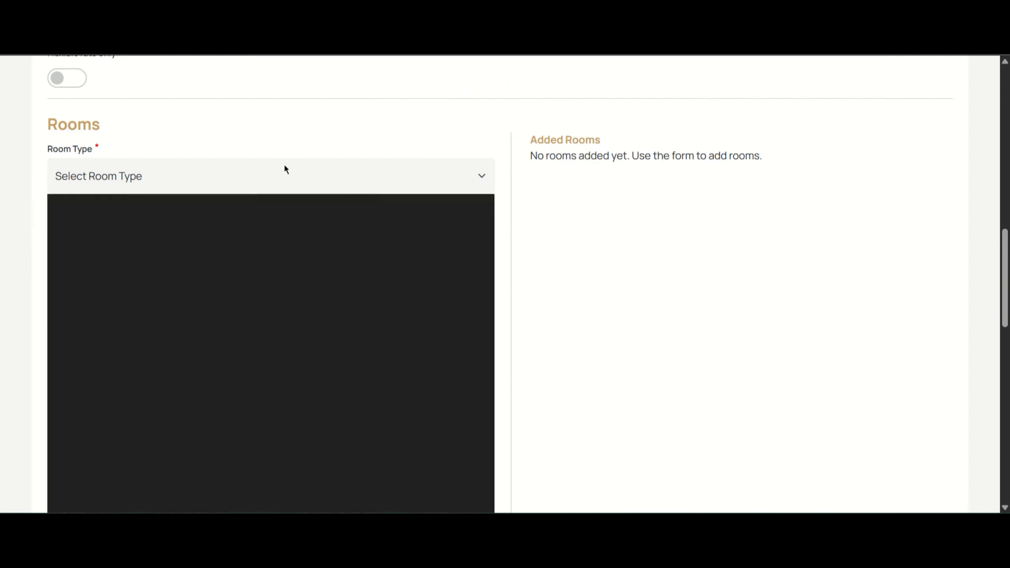
pyautogui.scroll(-10, 295, 267)
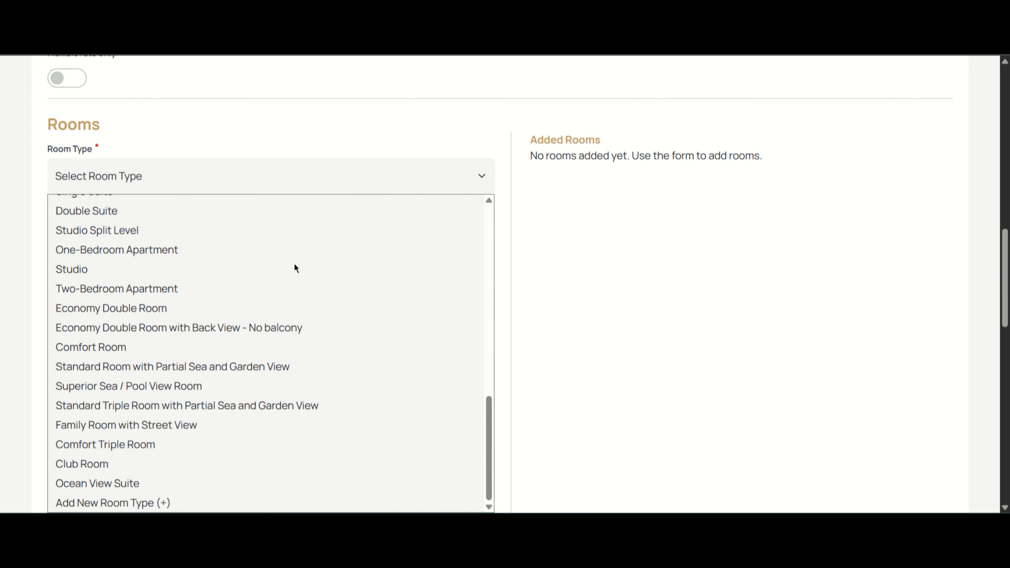
pyautogui.click(125, 483)
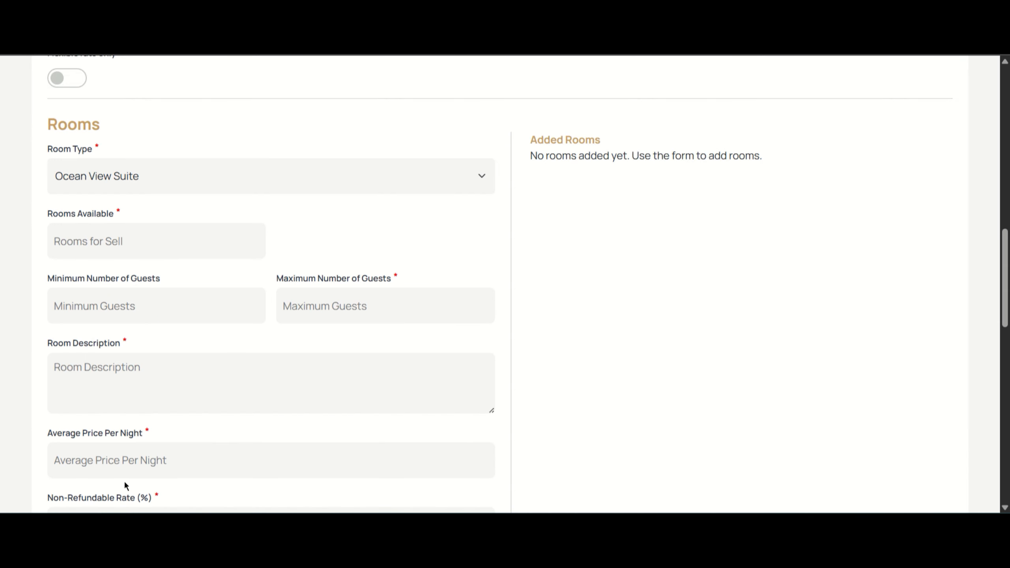
# Step: Set Rooms Available to 5 for the Ocean View Suite
pyautogui.click(146, 241)
pyautogui.scroll(-12, 146, 242)
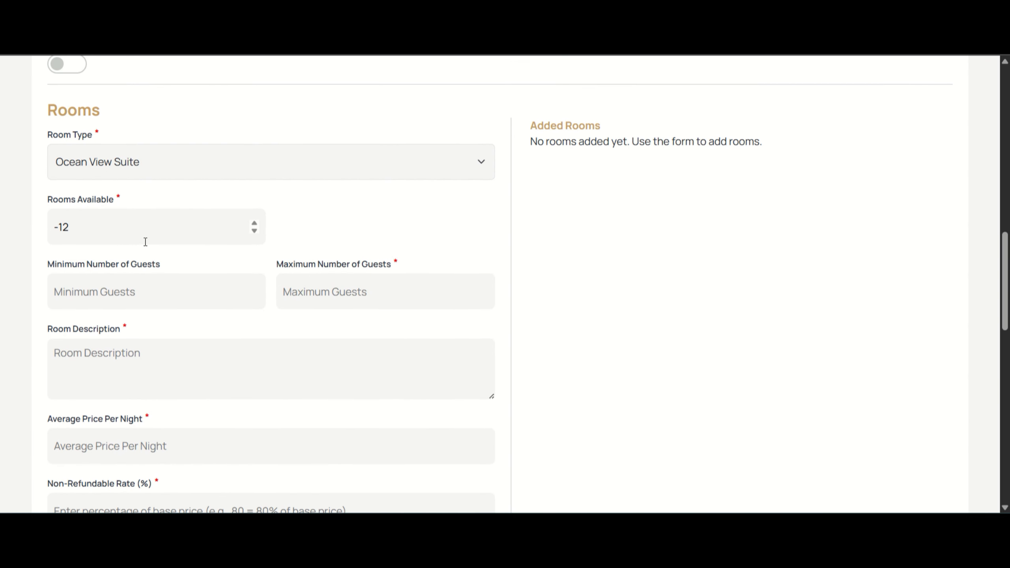
pyautogui.scroll(13, 146, 242)
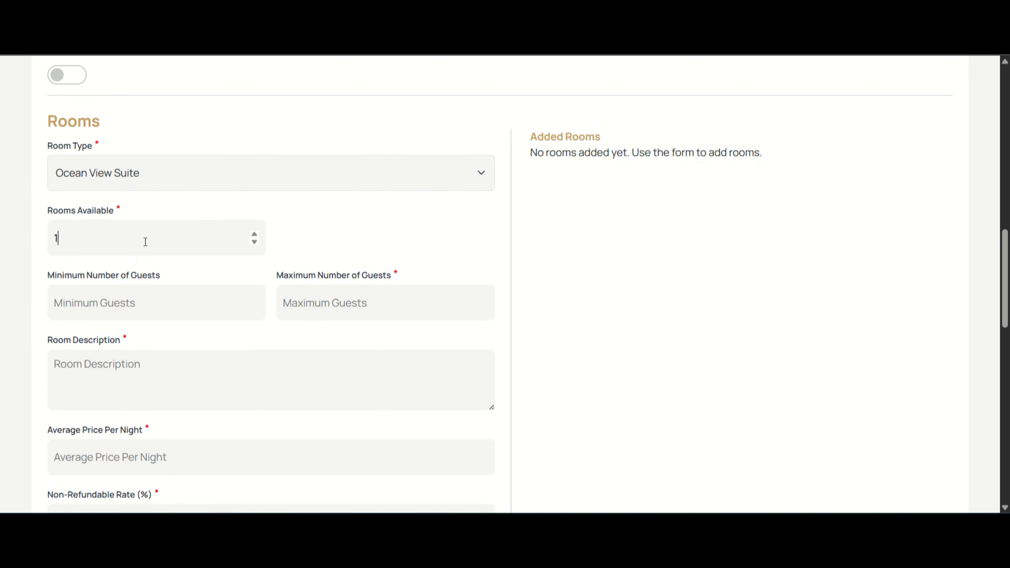
pyautogui.scroll(-1, 146, 242)
pyautogui.press('Up')
pyautogui.press('Up')
pyautogui.press('Up')
pyautogui.press('Up')
pyautogui.press('Up')
# Step: Set the room's minimum number of guests to 2 and its maximum number of guests to 3
pyautogui.write('-1')
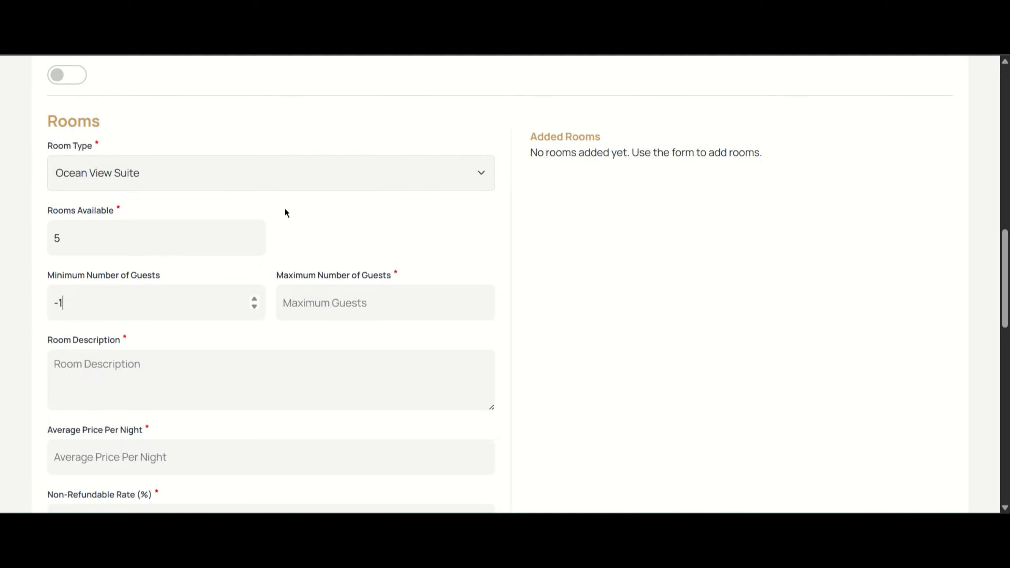
pyautogui.press('Up')
pyautogui.press('Up')
pyautogui.press('Up')
pyautogui.press('Tab')
pyautogui.write('3')
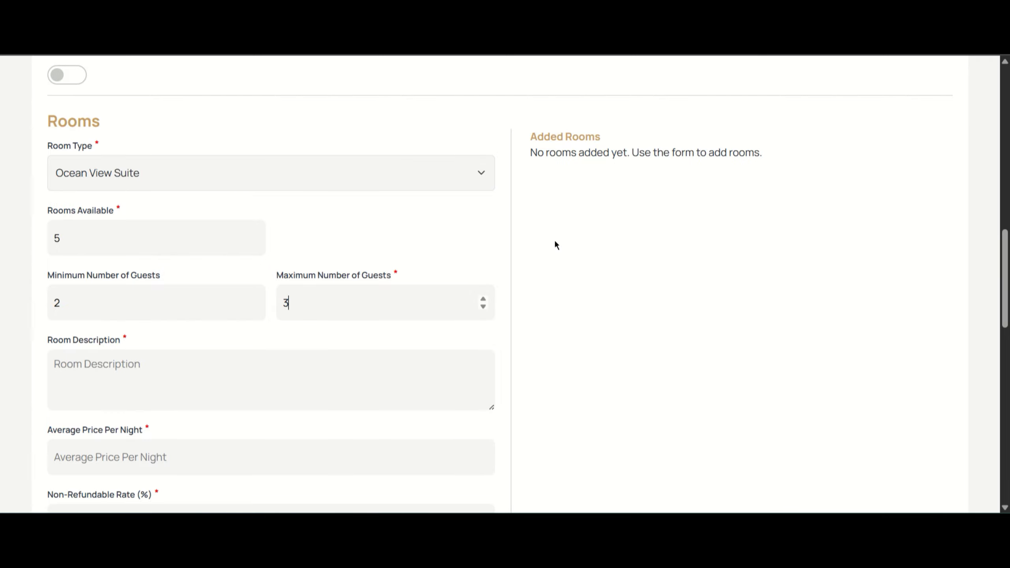
# Step: Enter Nice Suite as the room description and set the average price per night to 5,000
pyautogui.press('Tab')
pyautogui.scroll(-1, 556, 244)
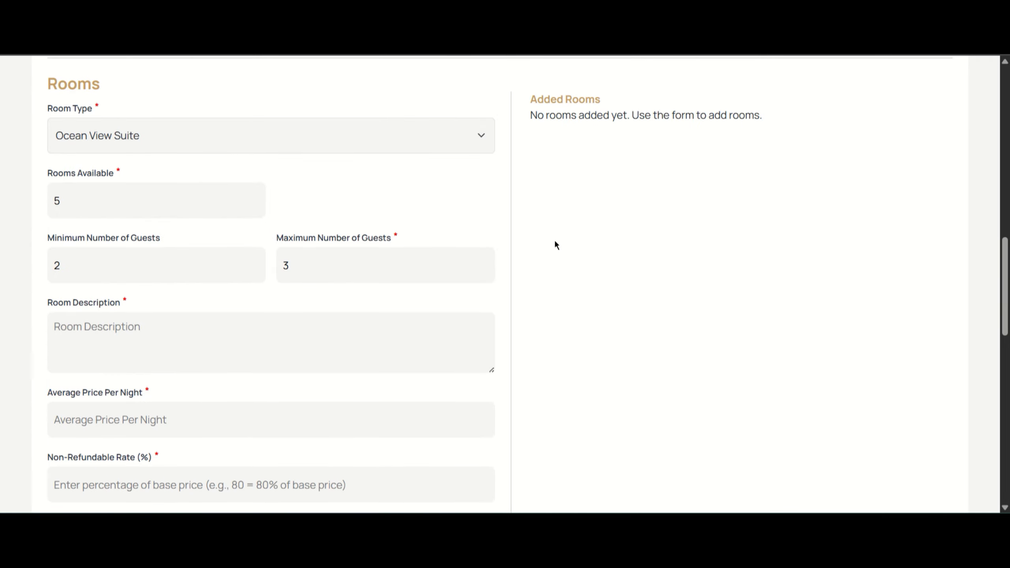
pyautogui.write('Nice Suite')
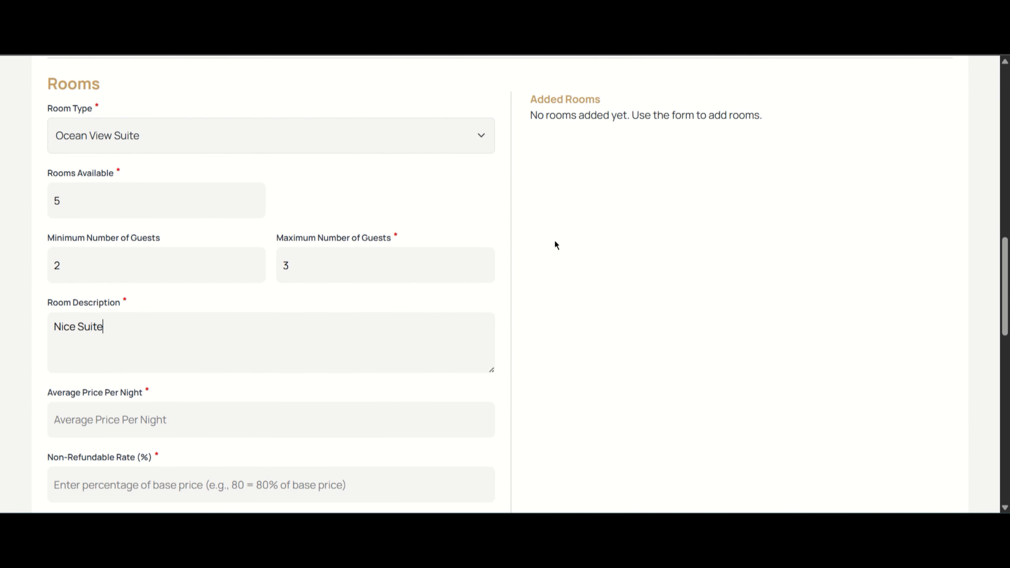
pyautogui.scroll(-5, 556, 242)
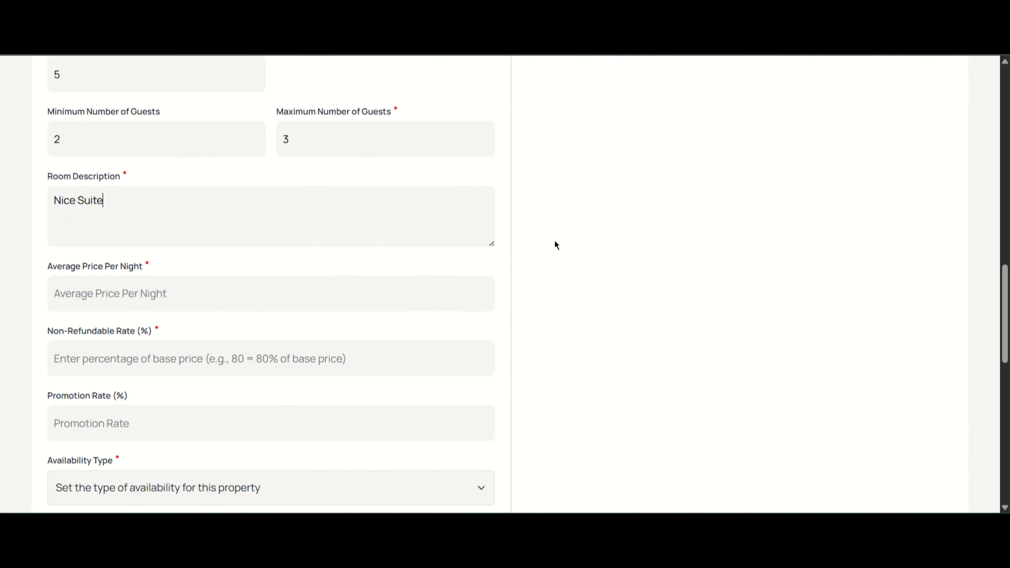
pyautogui.click(300, 195)
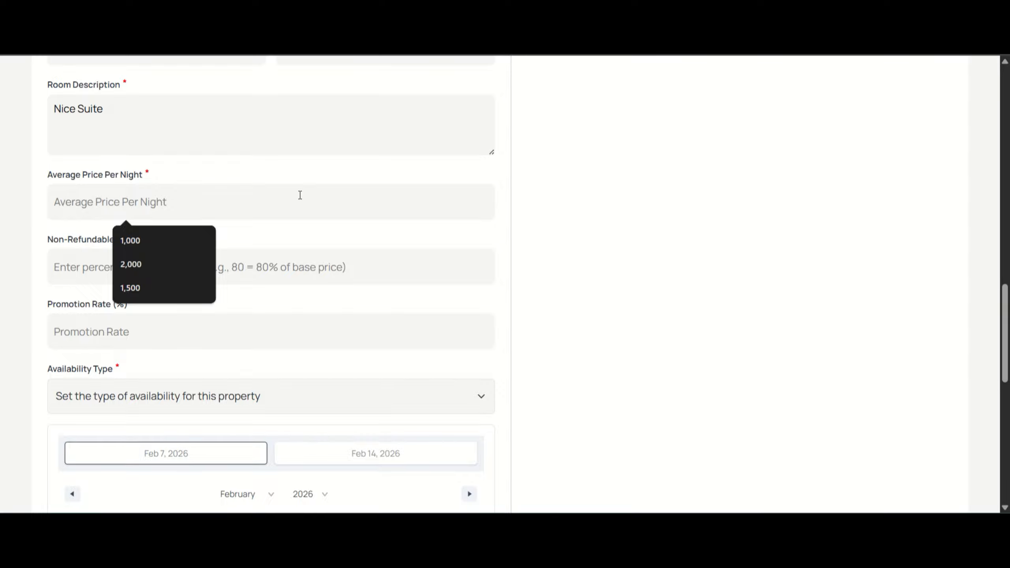
pyautogui.write('5000')
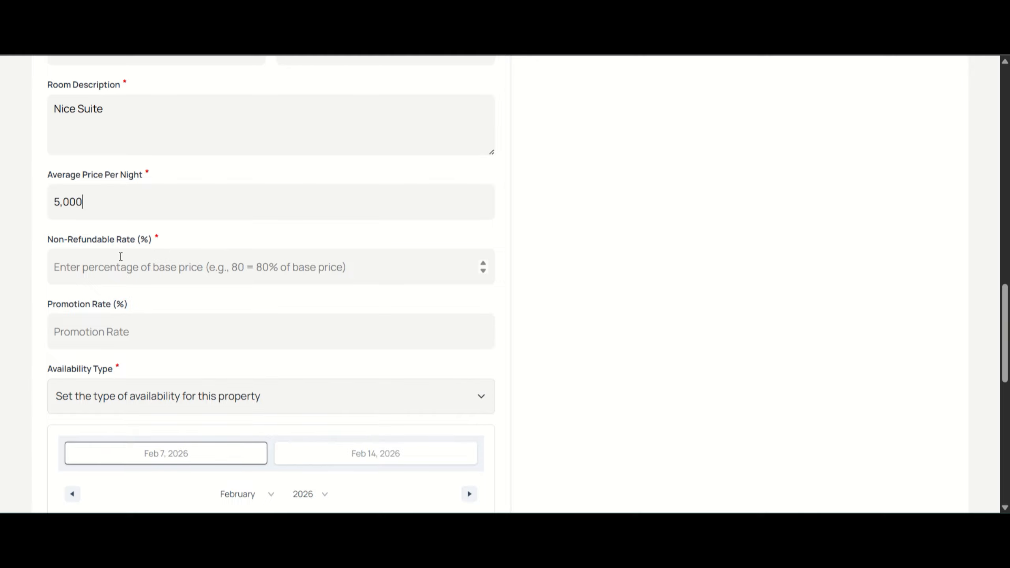
# Step: Set the room's non-refundable rate to 90 percent of the base price
pyautogui.click(121, 257)
pyautogui.scroll(1, 633, 246)
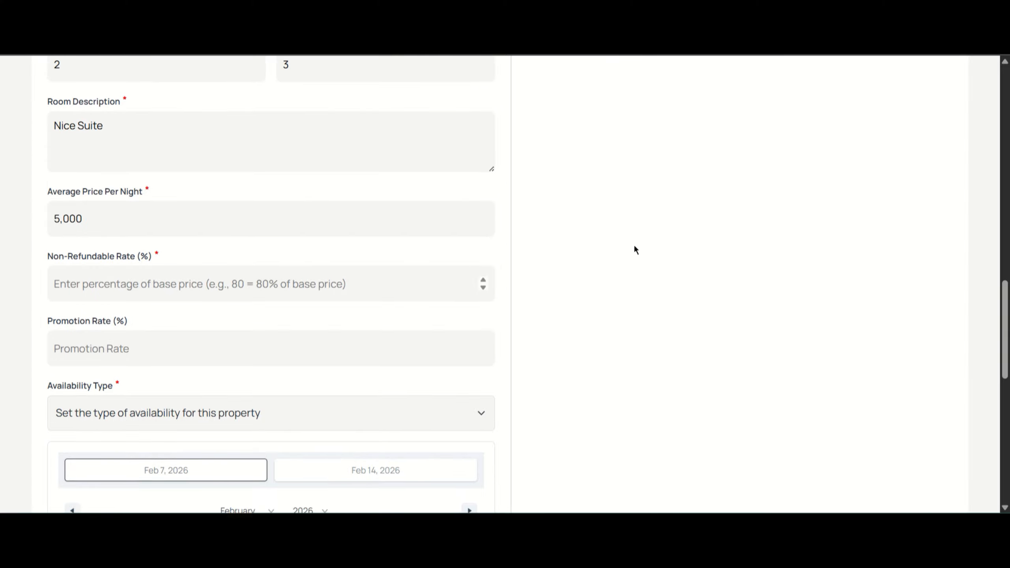
pyautogui.scroll(-2, 634, 246)
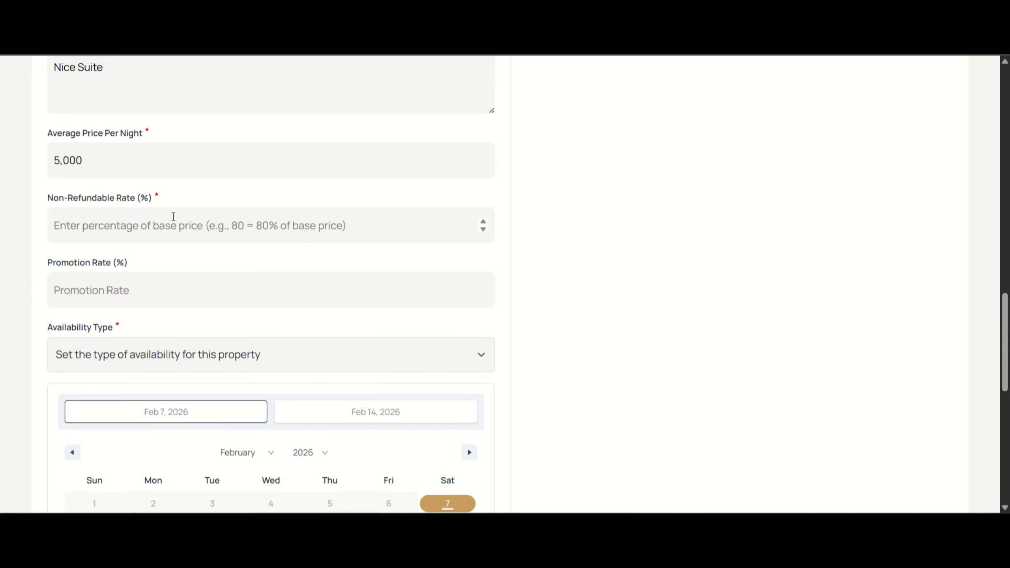
pyautogui.write('90')
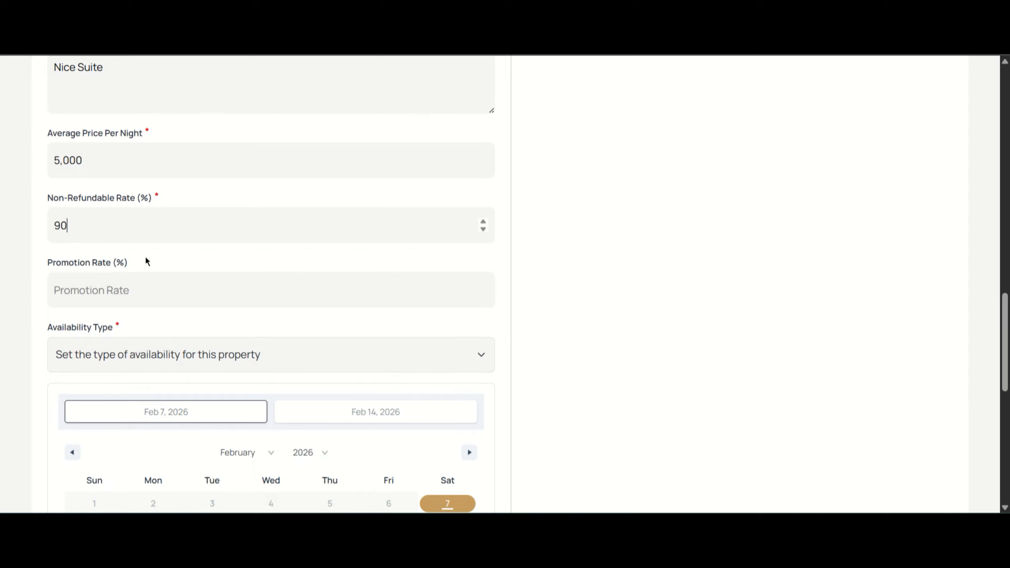
# Step: Set the room's non-refundable rate to 100 percent
pyautogui.press('BackSpace')
pyautogui.write('100')
pyautogui.scroll(-2, 600, 245)
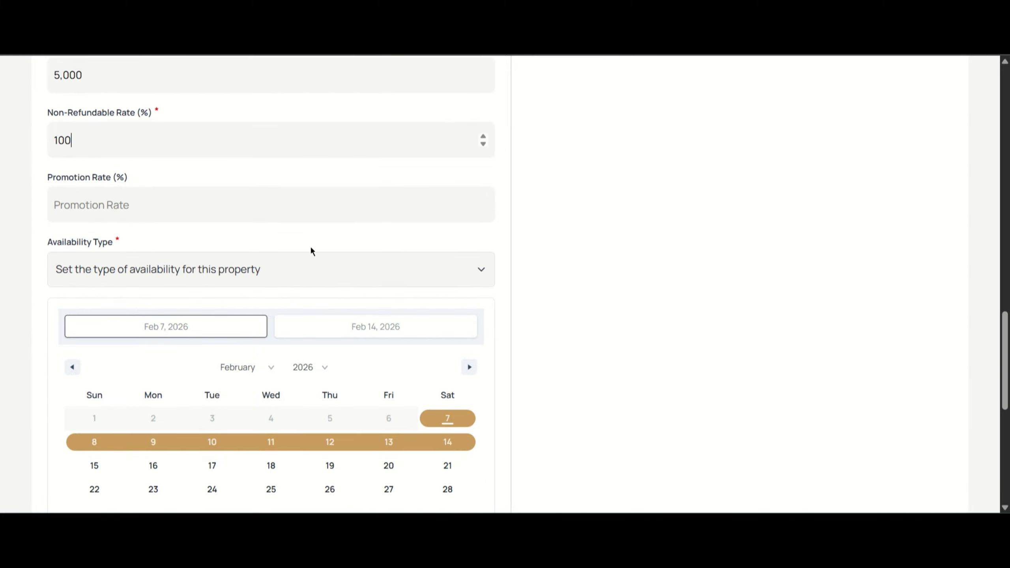
pyautogui.scroll(-1, 515, 231)
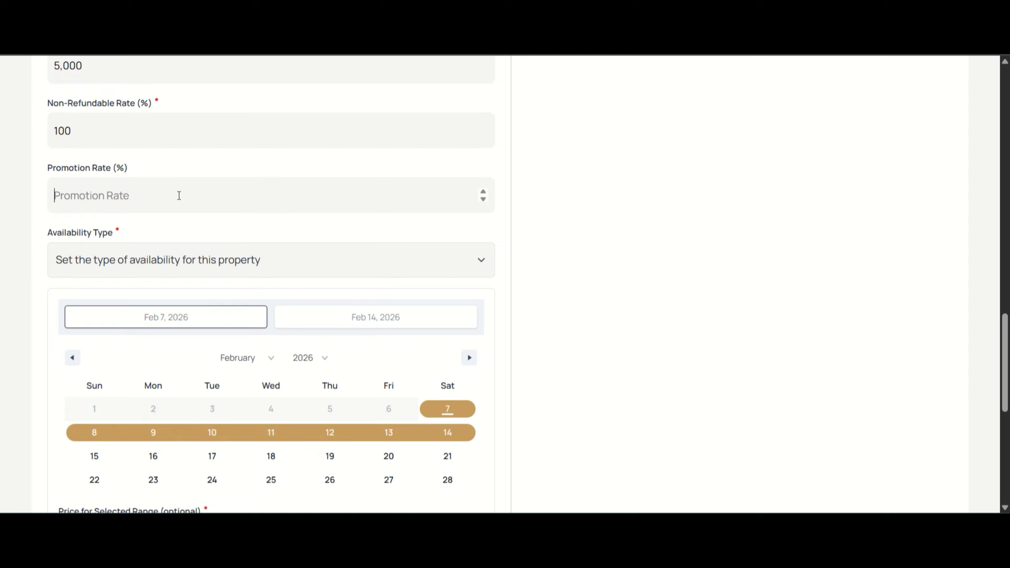
pyautogui.write('1')
pyautogui.press('BackSpace')
pyautogui.write('5')
pyautogui.press('BackSpace')
# Step: Add a Closed Period from February 17 to February 20, 2026 to the room's availability
pyautogui.scroll(-1, 207, 266)
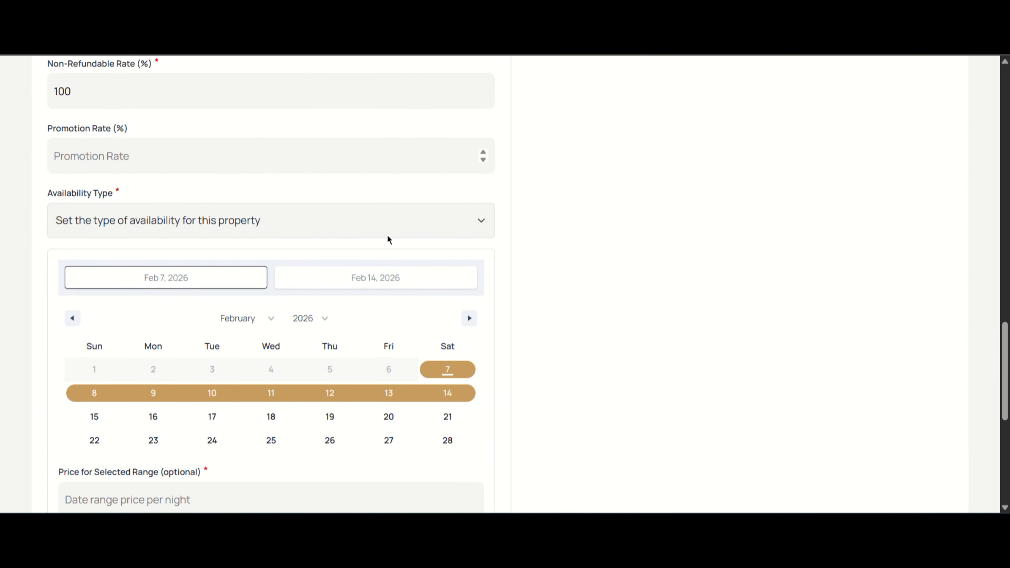
pyautogui.scroll(-1, 577, 224)
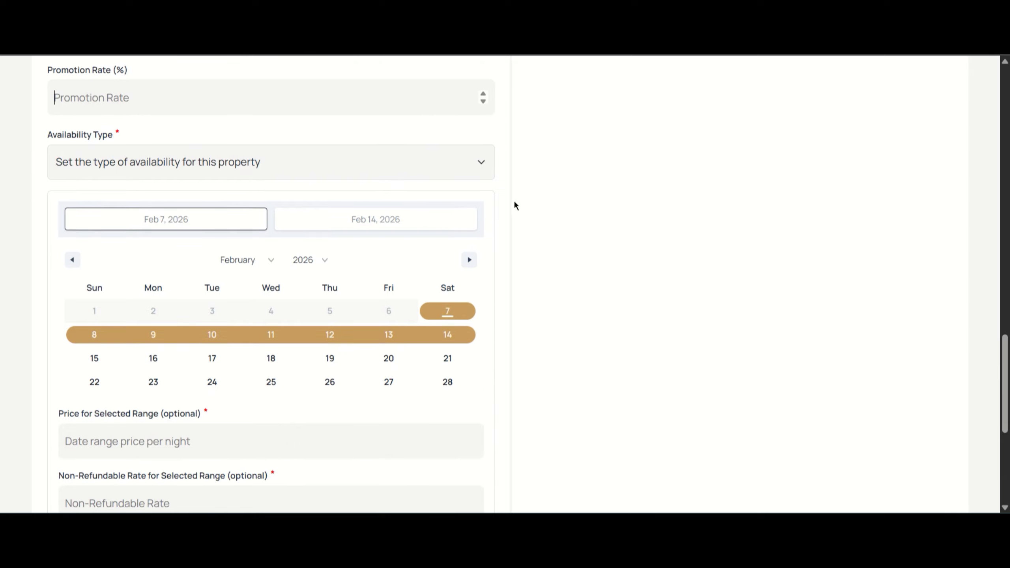
pyautogui.click(448, 165)
pyautogui.click(358, 237)
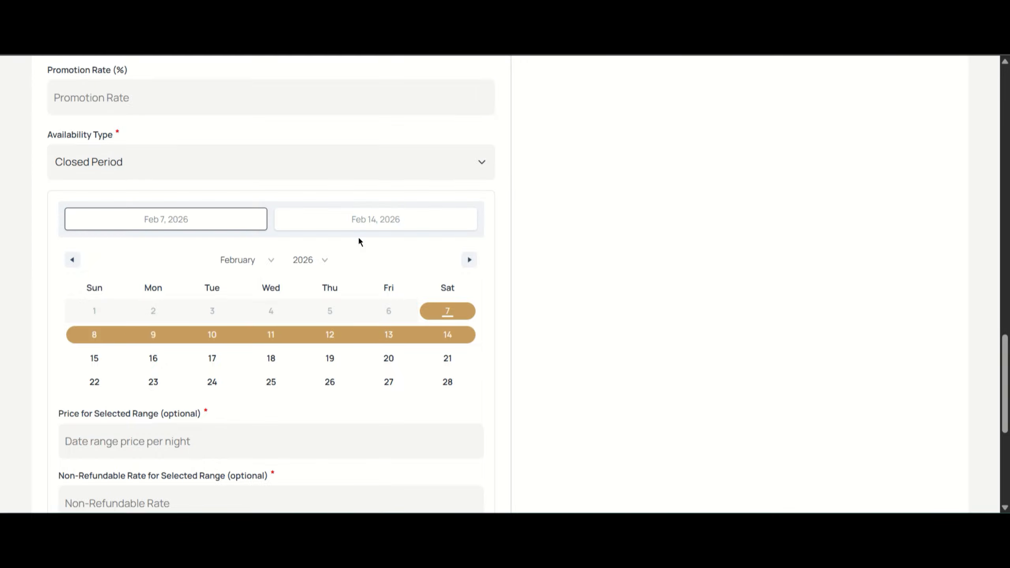
pyautogui.click(215, 360)
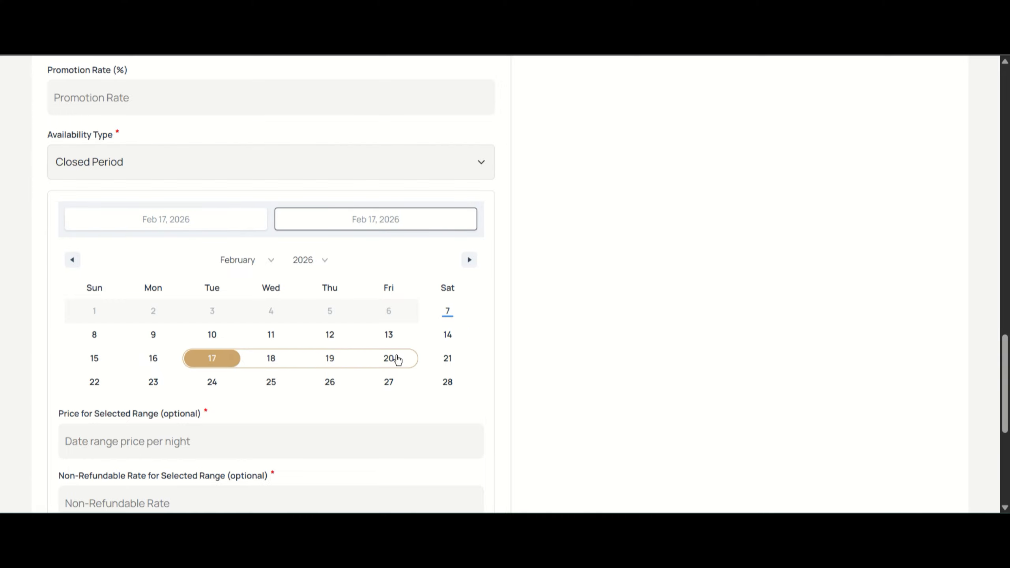
pyautogui.click(397, 359)
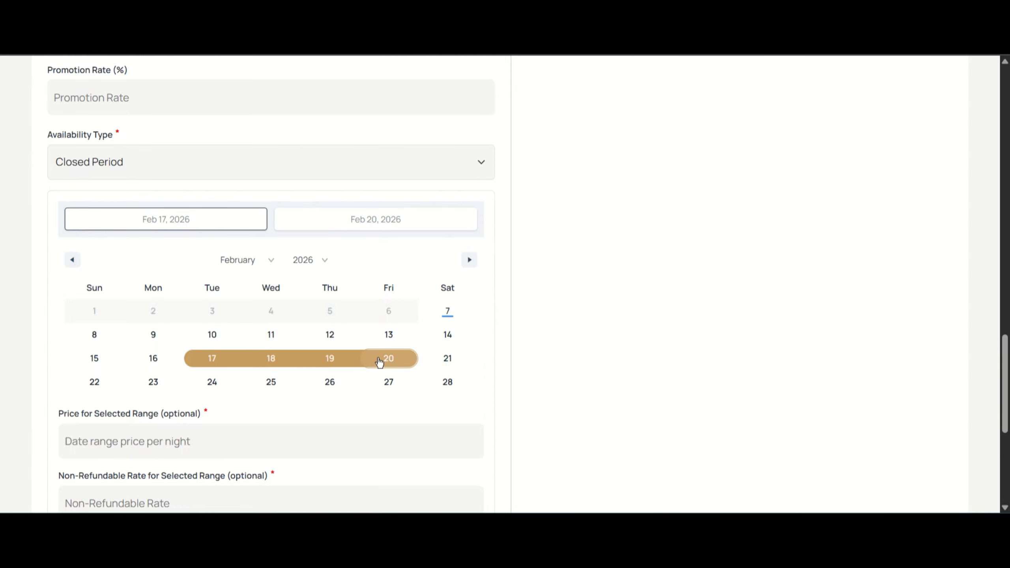
pyautogui.scroll(-2, 380, 360)
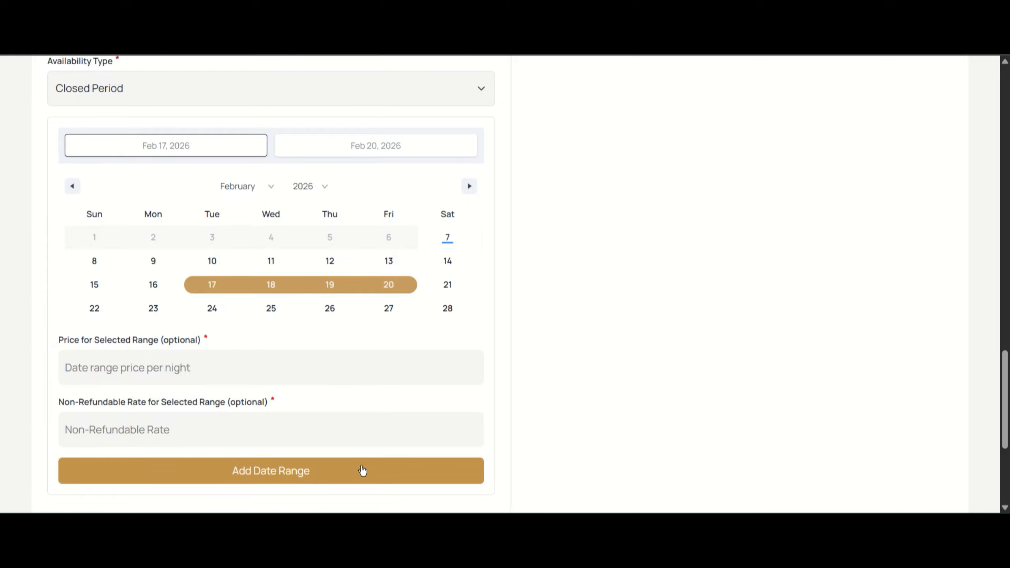
pyautogui.click(362, 471)
pyautogui.scroll(-3, 584, 367)
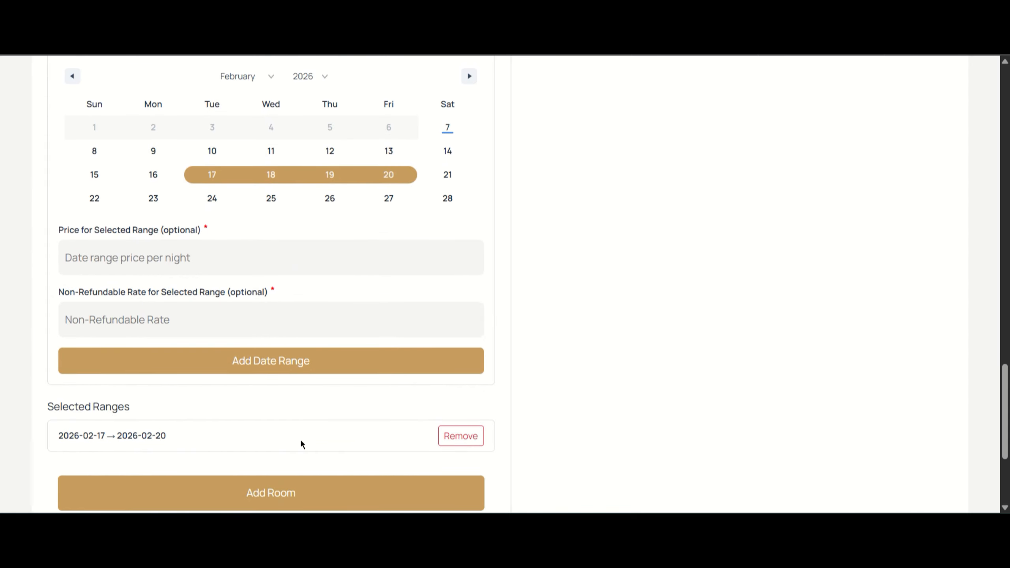
# Step: Remove the February 17 to February 20 date range from the room's selected ranges
pyautogui.scroll(3, 557, 391)
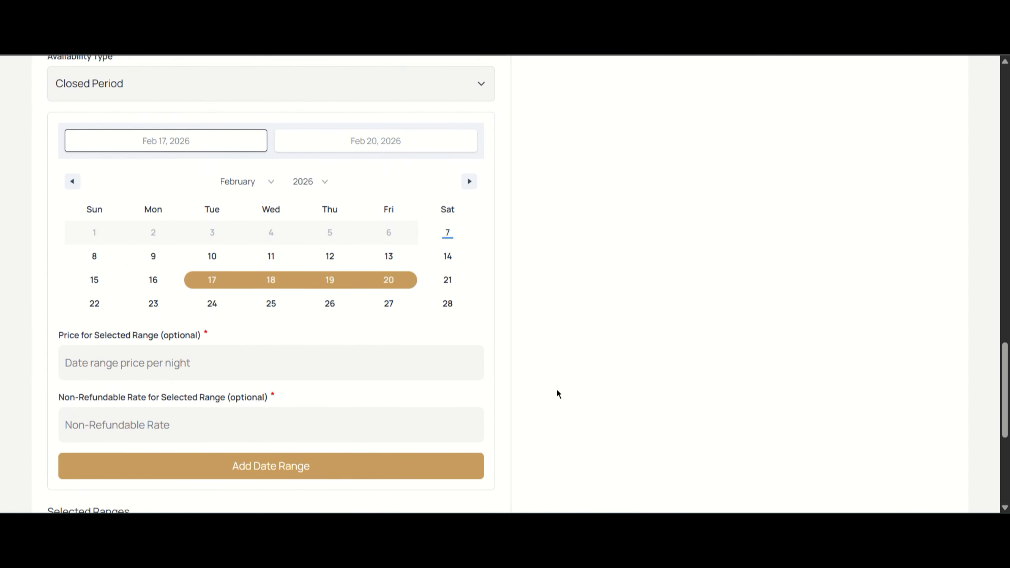
pyautogui.scroll(-4, 557, 393)
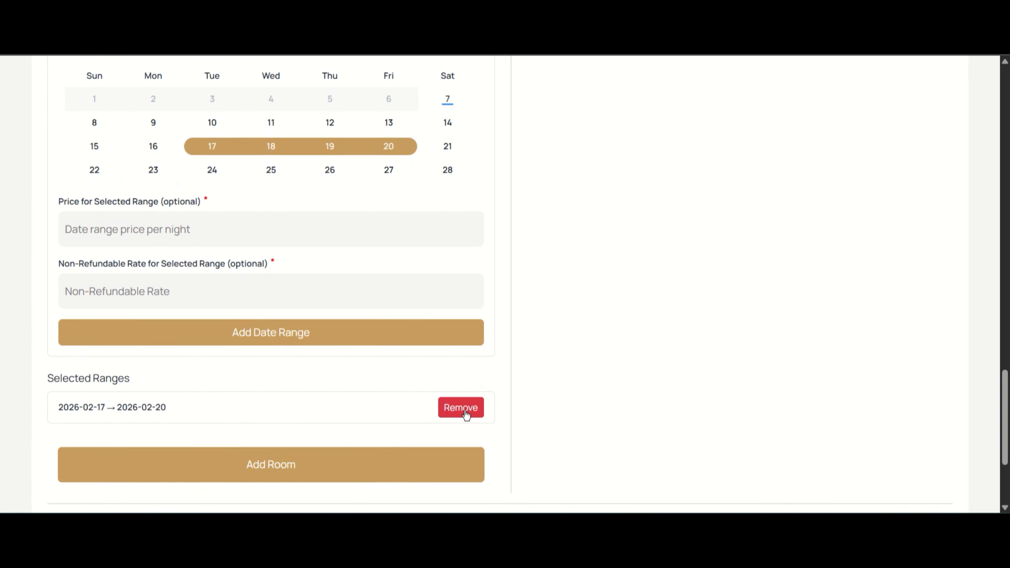
pyautogui.click(468, 413)
# Step: Set the availability type to Open Period and add the date range February 7 to February 28, 2026
pyautogui.scroll(5, 585, 356)
pyautogui.click(397, 157)
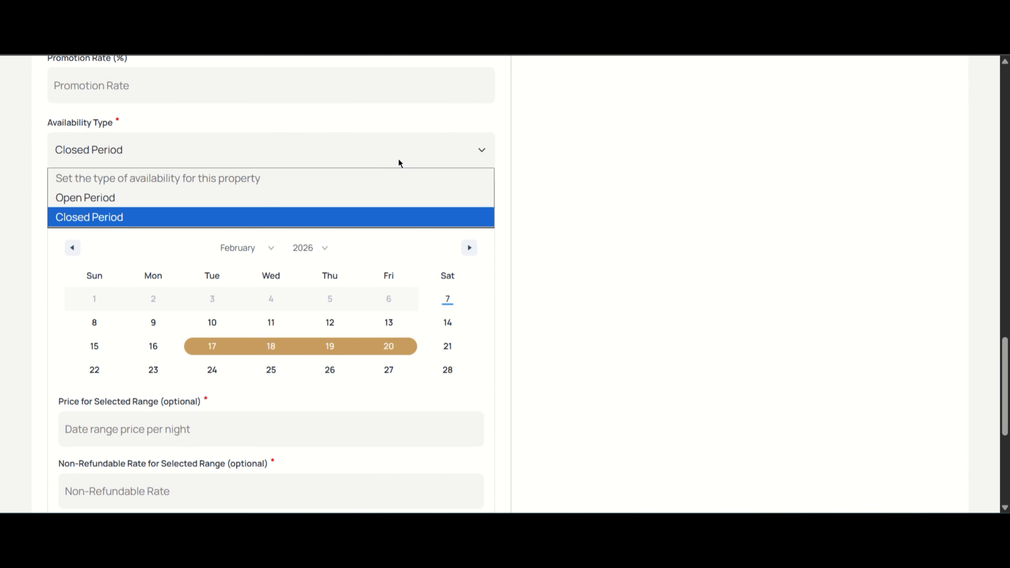
pyautogui.click(302, 197)
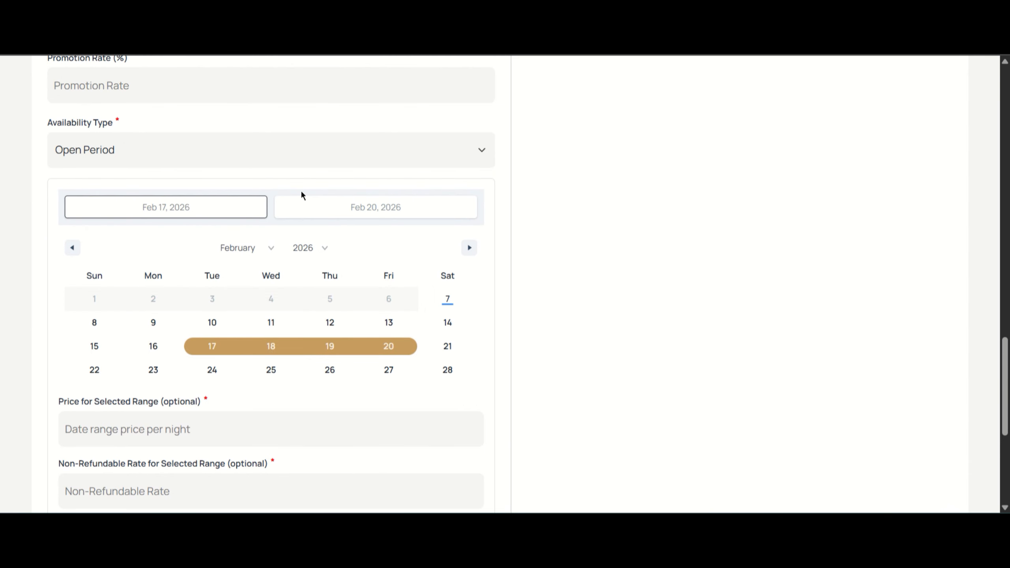
pyautogui.click(447, 299)
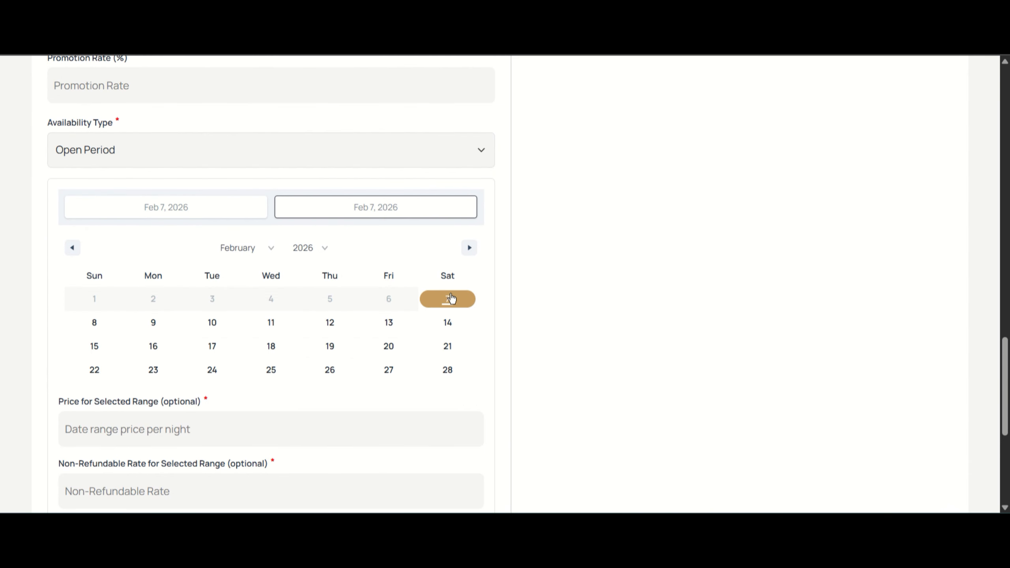
pyautogui.click(455, 367)
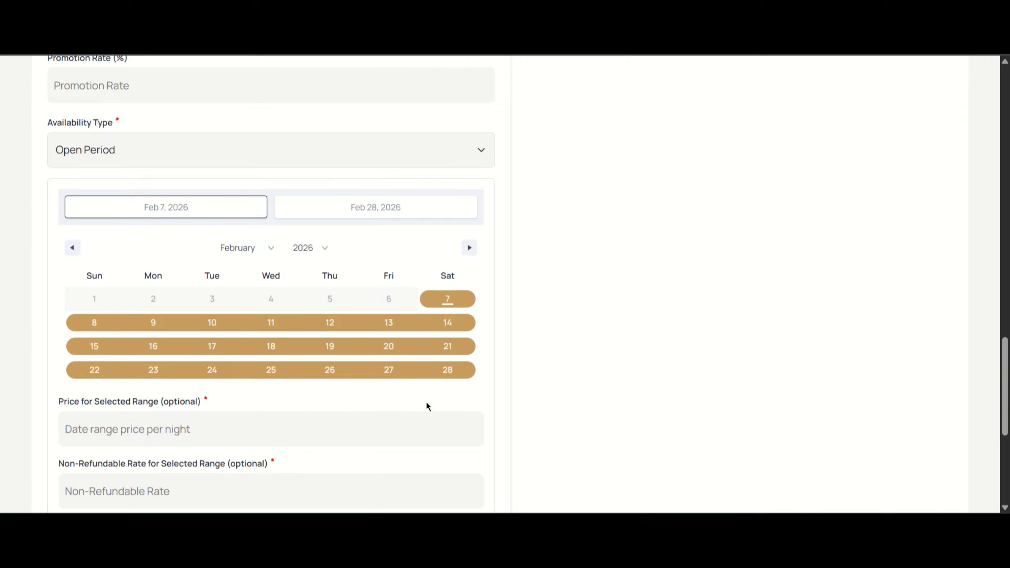
pyautogui.scroll(-4, 426, 403)
pyautogui.click(373, 377)
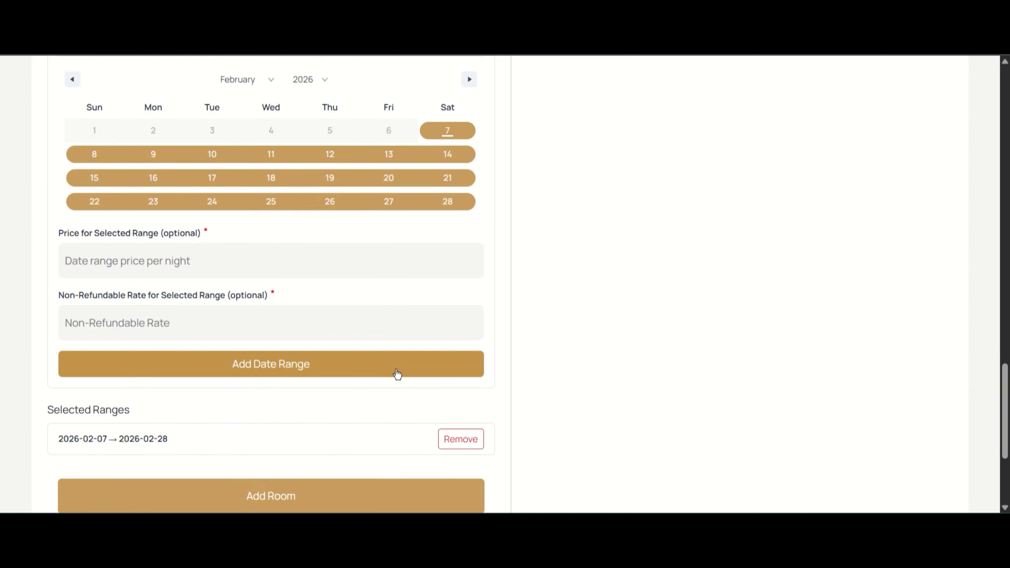
# Step: Set the availability type to Closed Period and add the date range February 7 to February 14, 2026
pyautogui.scroll(1, 540, 343)
pyautogui.scroll(3, 540, 346)
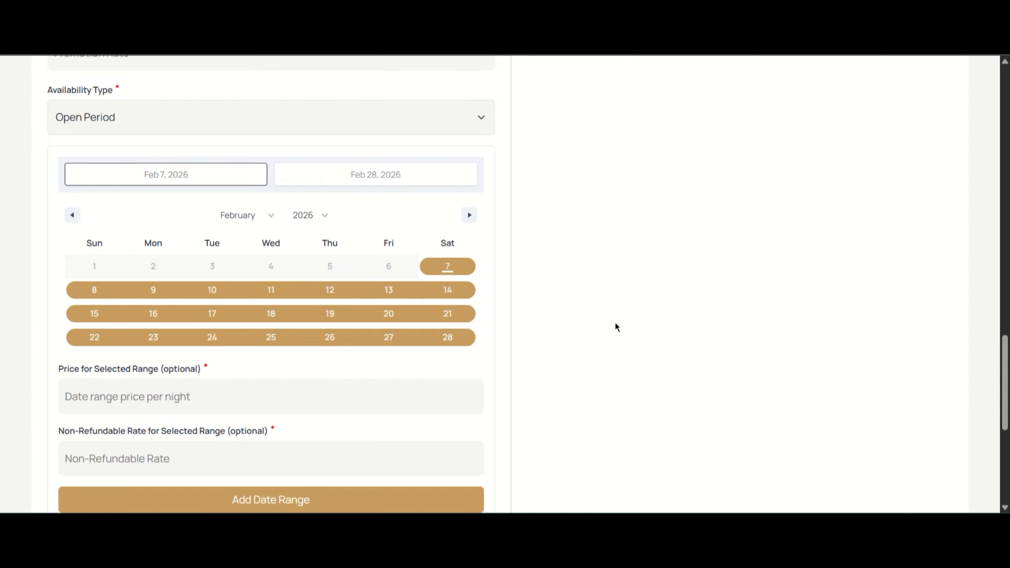
pyautogui.scroll(-1, 615, 321)
pyautogui.scroll(2, 612, 319)
pyautogui.click(483, 182)
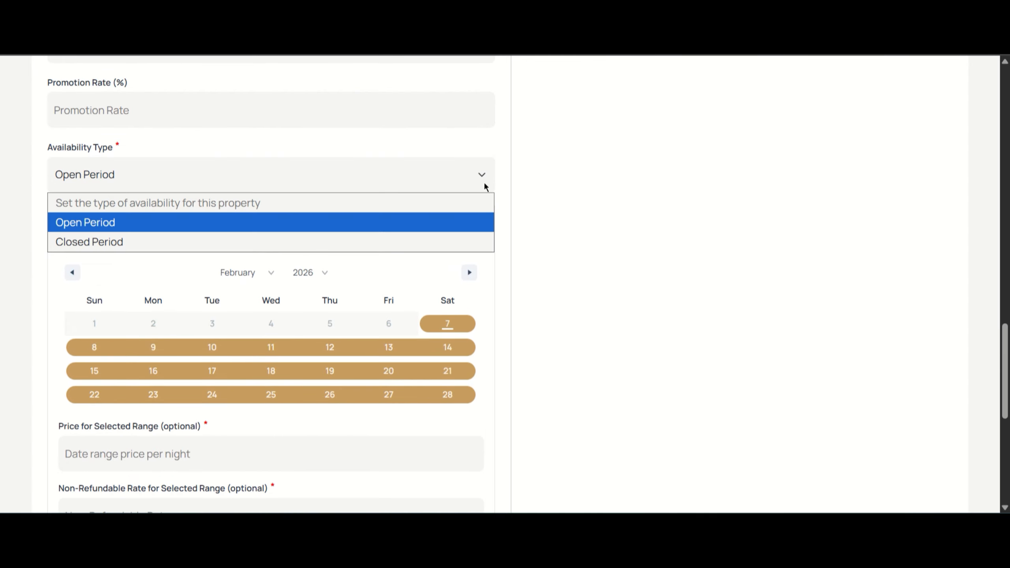
pyautogui.click(397, 241)
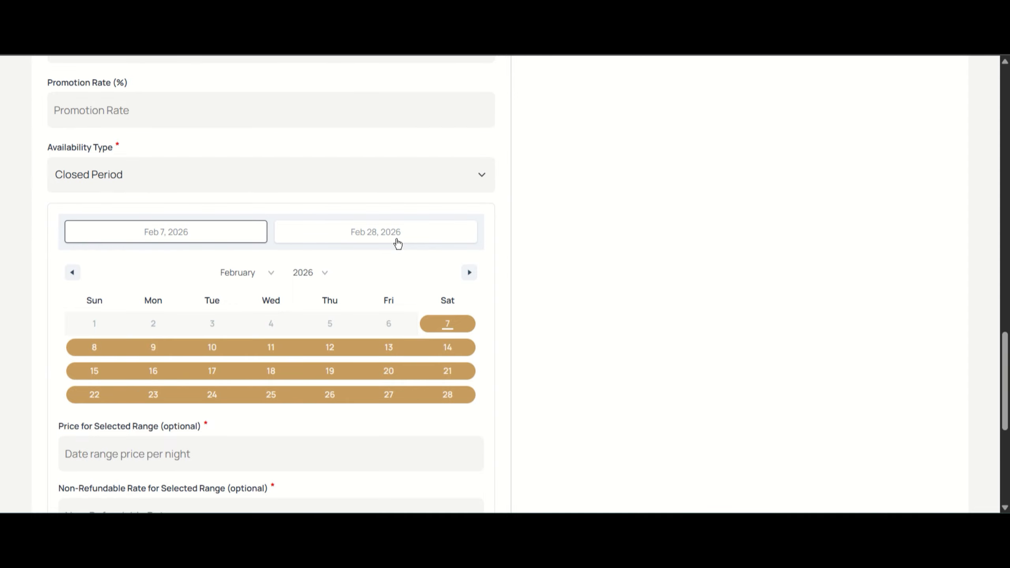
pyautogui.scroll(-1, 421, 408)
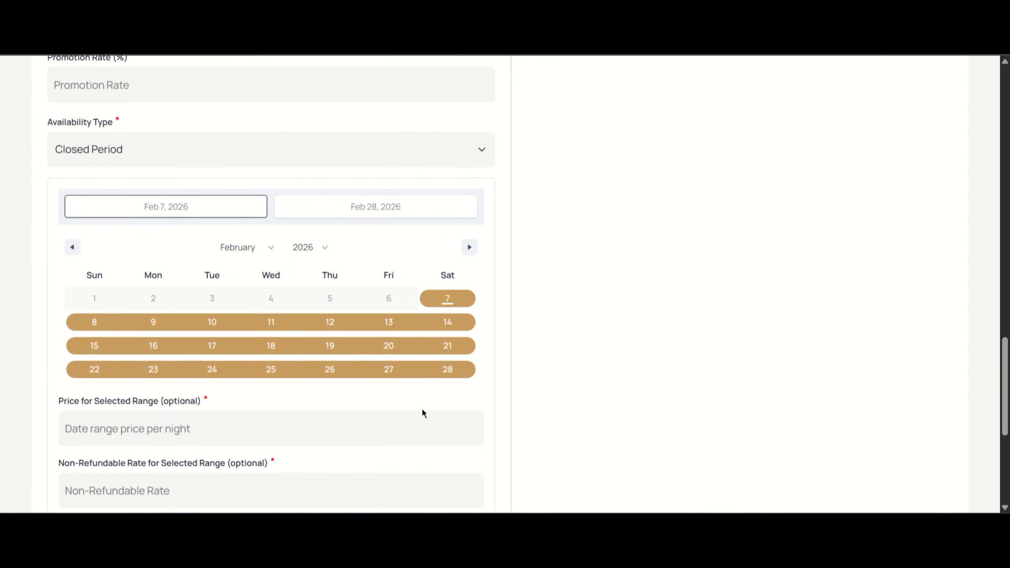
pyautogui.click(446, 302)
pyautogui.click(448, 323)
pyautogui.scroll(-3, 537, 332)
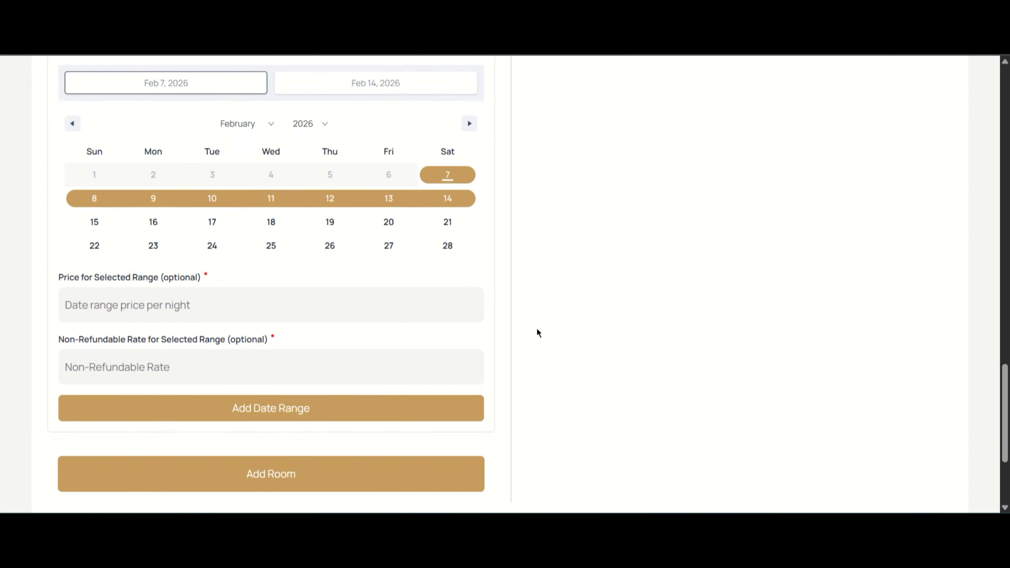
pyautogui.scroll(-3, 537, 330)
pyautogui.click(420, 316)
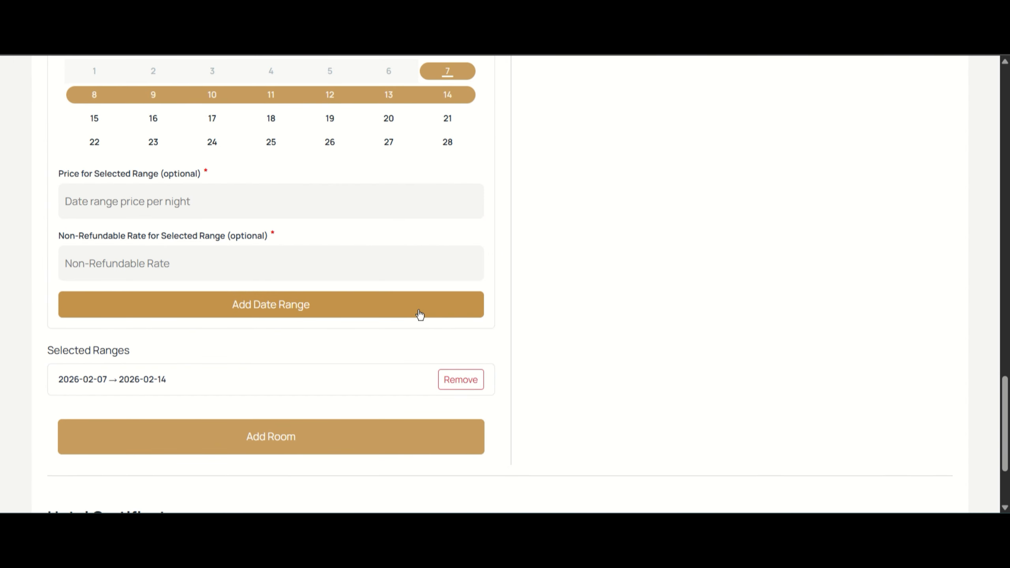
# Step: Add the configured Ocean View Suite rooms to the listing and continue to the Your Choices section
pyautogui.click(380, 444)
pyautogui.scroll(15, 709, 262)
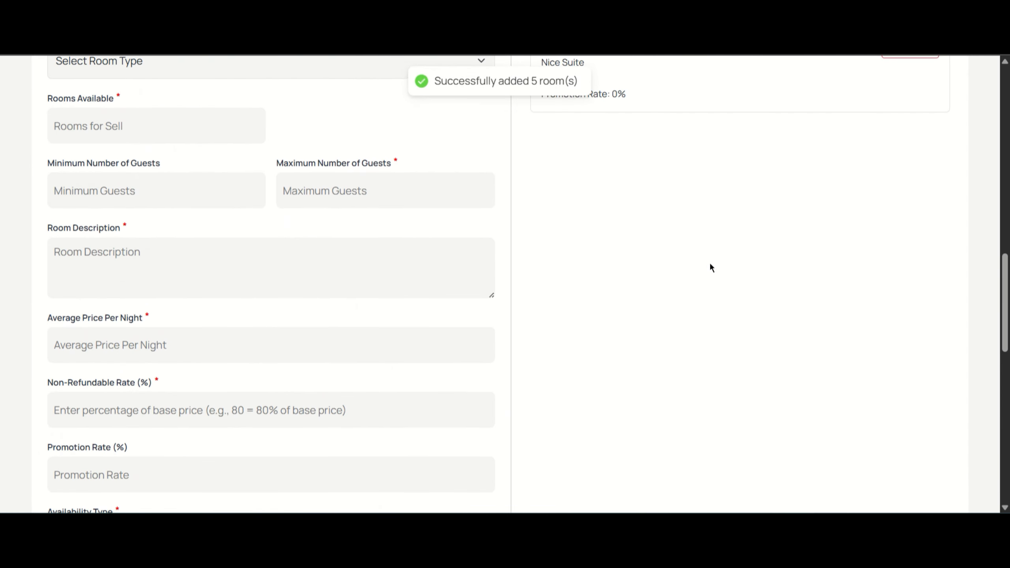
pyautogui.scroll(5, 711, 268)
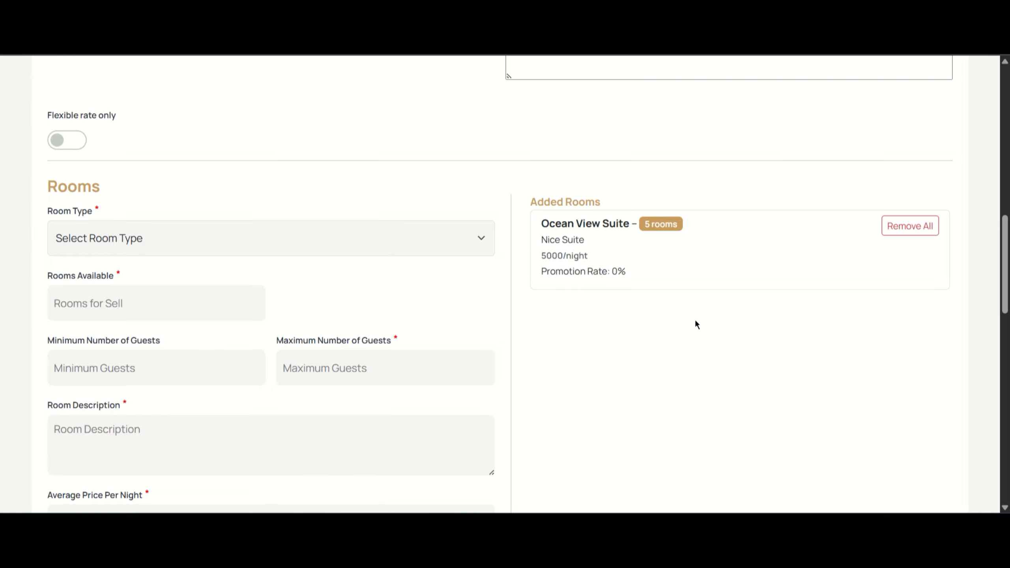
pyautogui.scroll(-15, 696, 322)
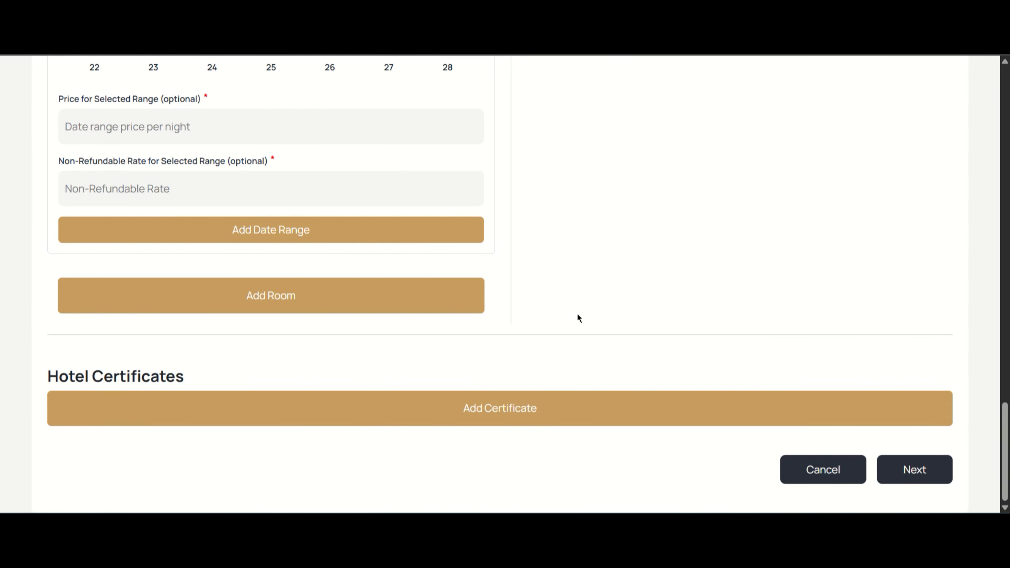
pyautogui.click(948, 470)
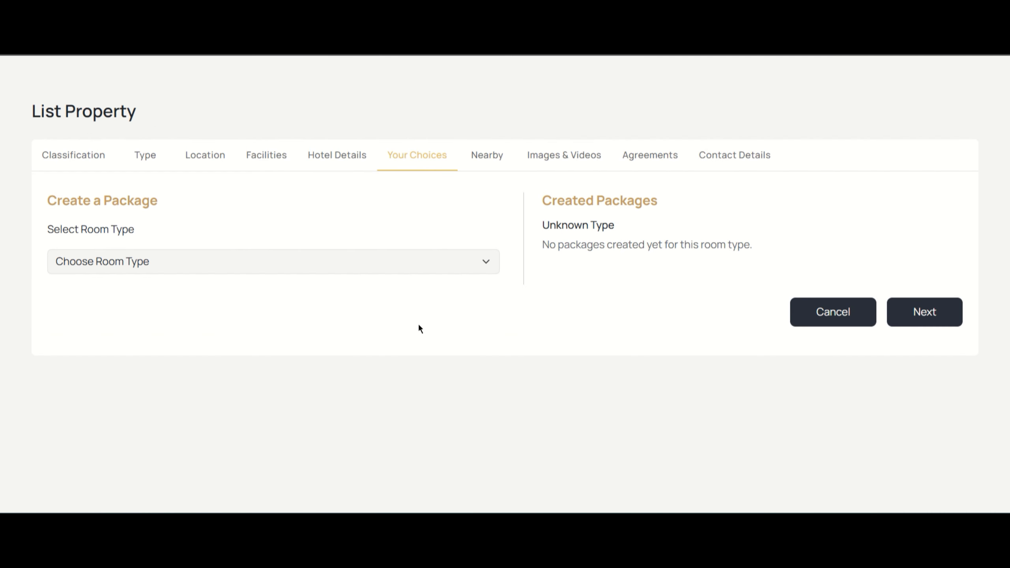
# Step: Start a package for the Ocean View Suite named Breakfast with the description Continental Breakfast
pyautogui.click(389, 267)
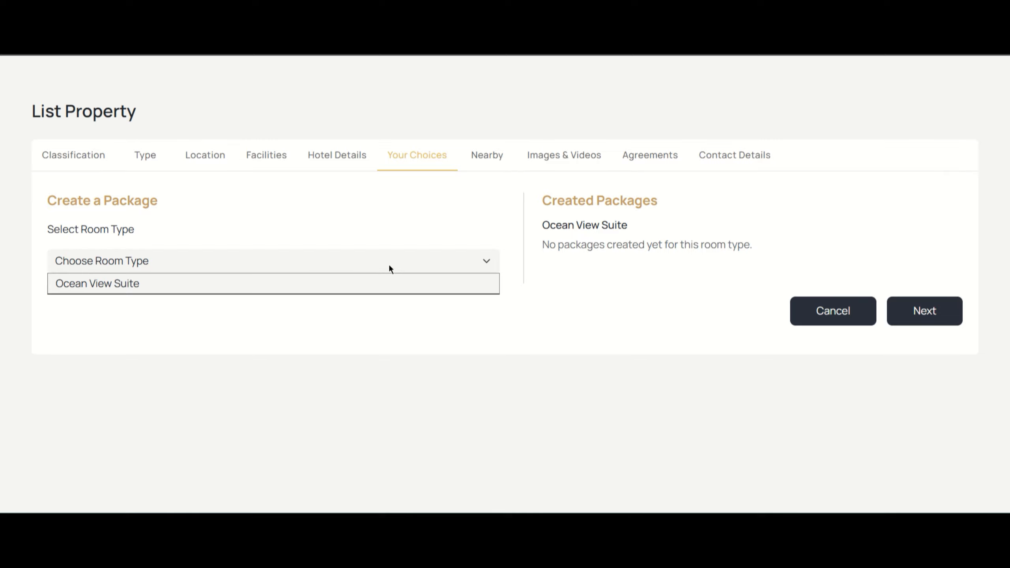
pyautogui.click(373, 283)
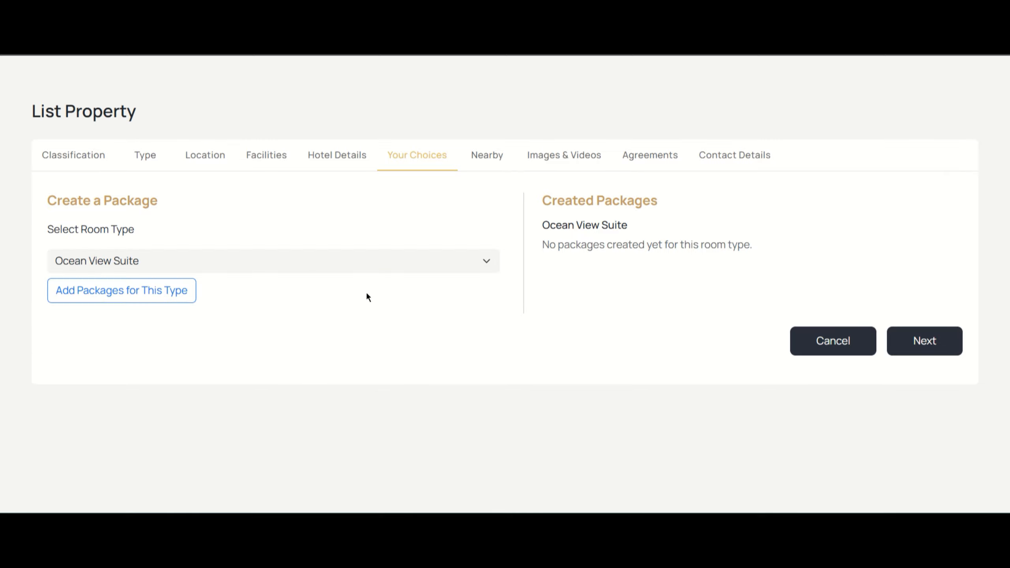
pyautogui.click(170, 296)
pyautogui.write('Breakfast')
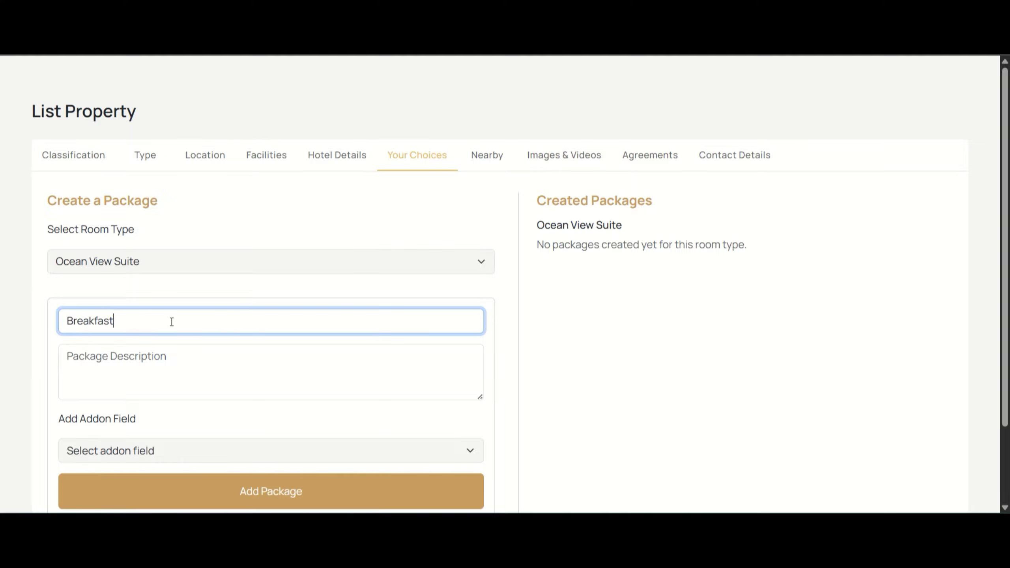
pyautogui.press('Tab')
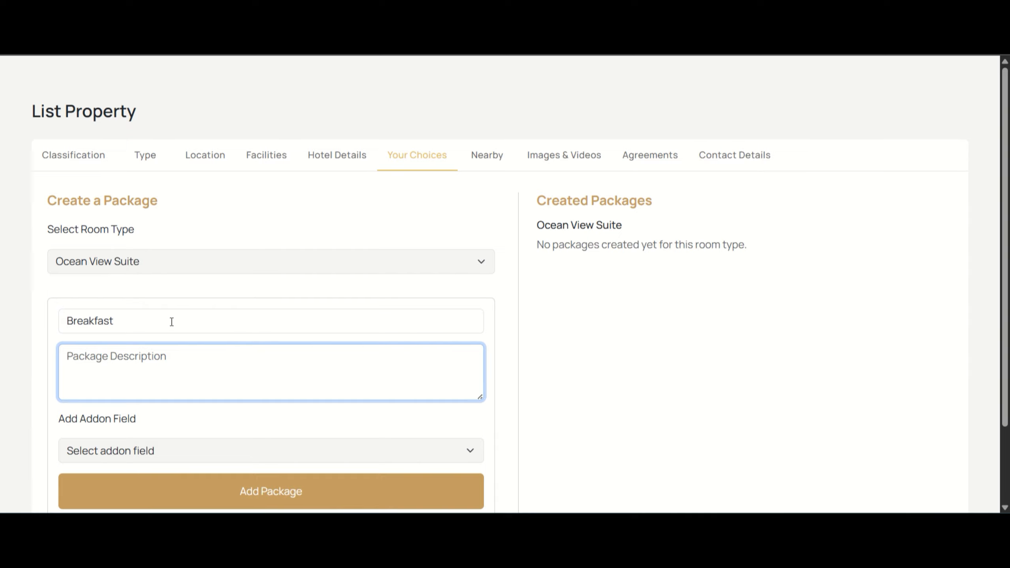
pyautogui.write('Cont')
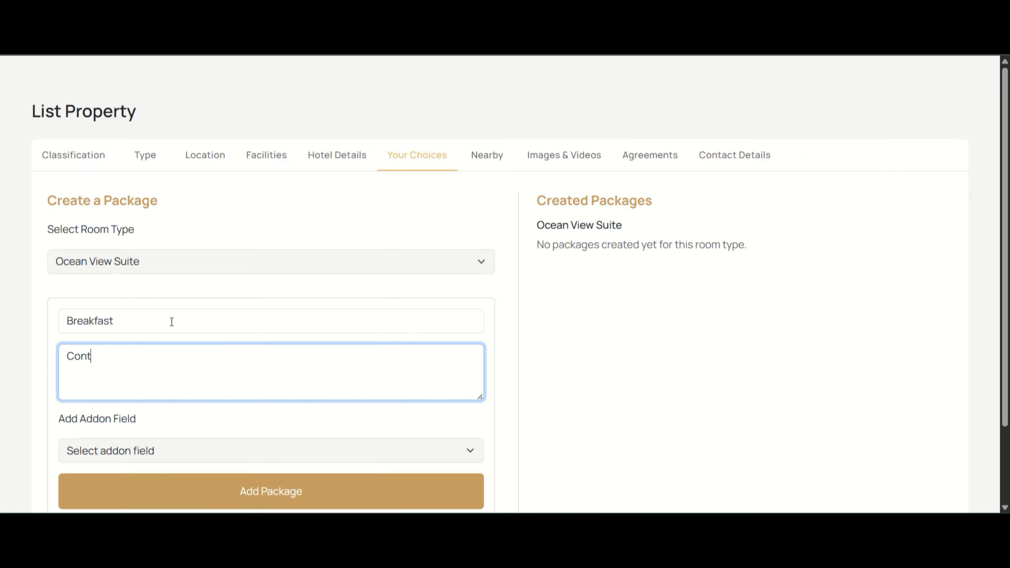
pyautogui.write('inental Breakfast')
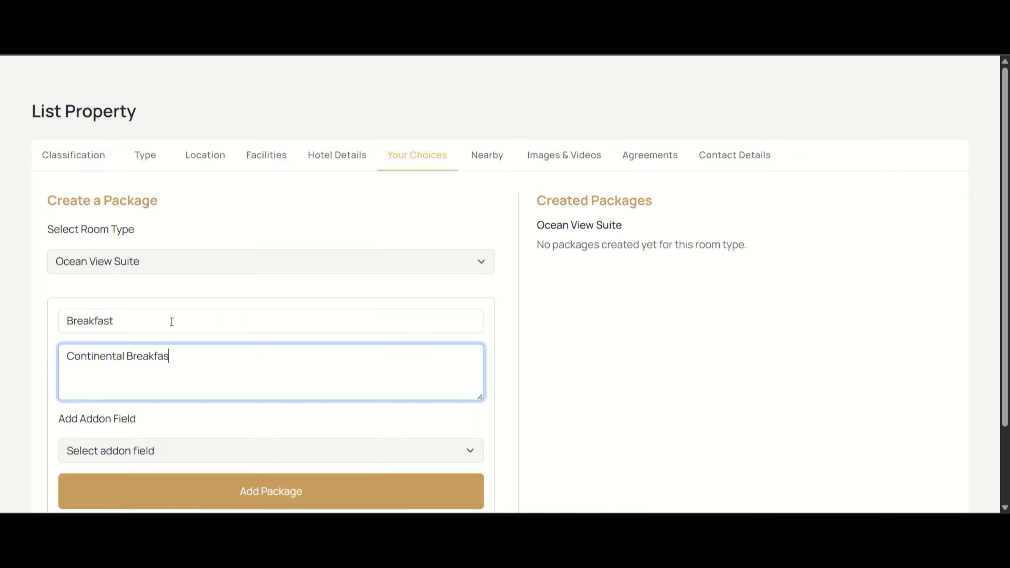
# Step: Add a Meals addon with Breakfast Included at a custom price of 300 and save the Breakfast package
pyautogui.click(170, 448)
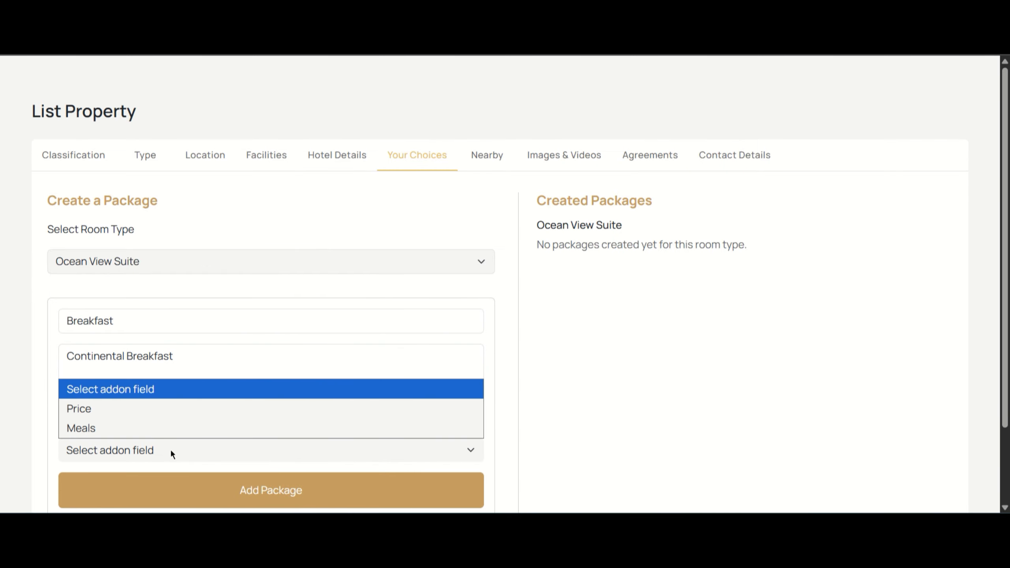
pyautogui.click(138, 426)
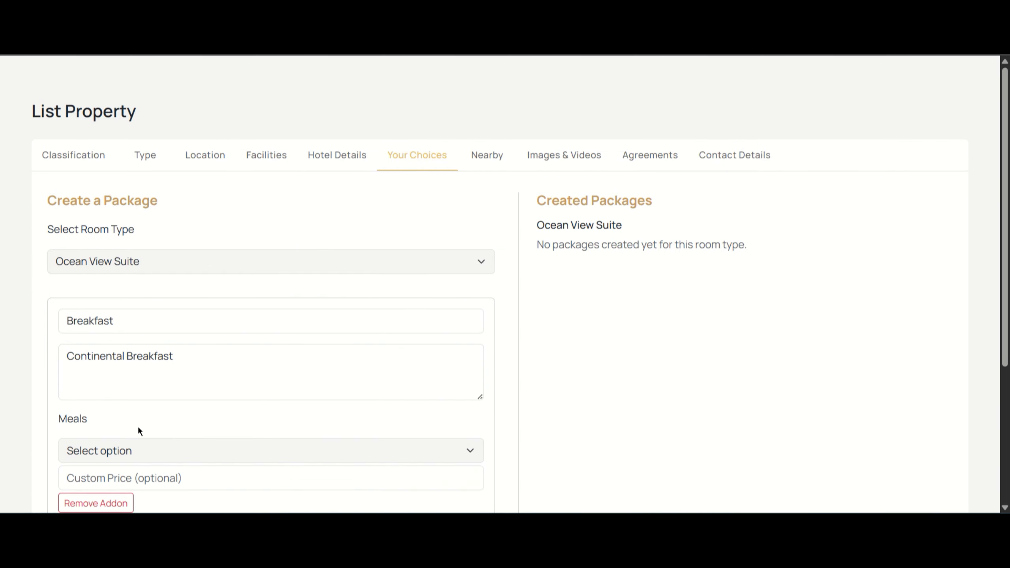
pyautogui.click(136, 442)
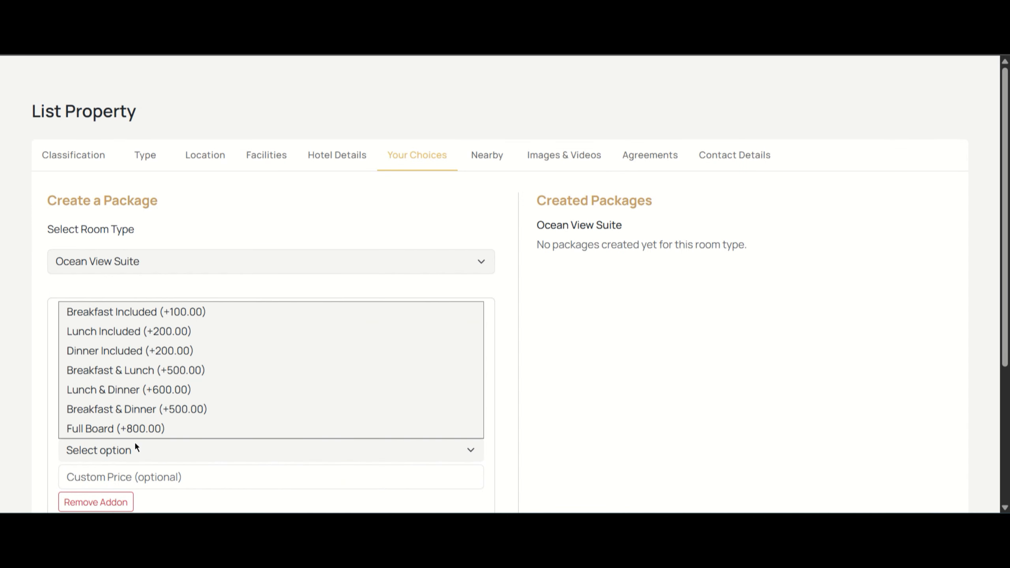
pyautogui.click(135, 313)
pyautogui.scroll(-3, 135, 315)
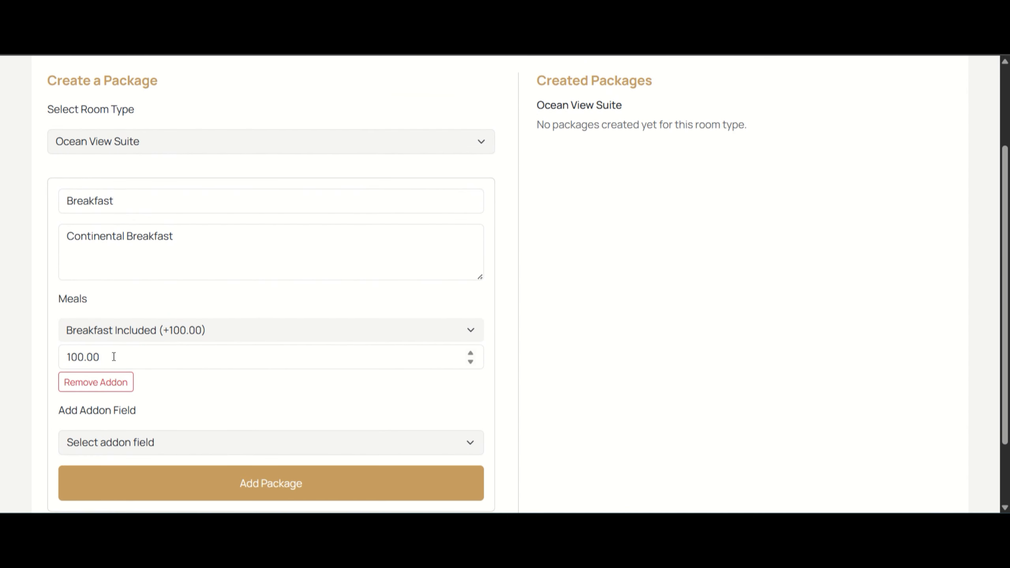
pyautogui.moveTo(112, 357); pyautogui.dragTo(38, 363)
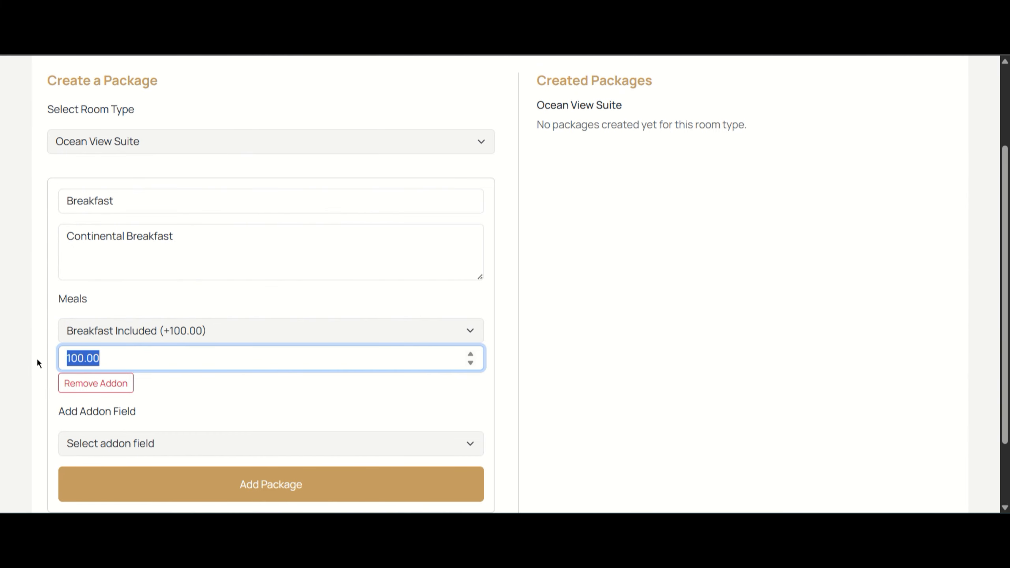
pyautogui.write('300')
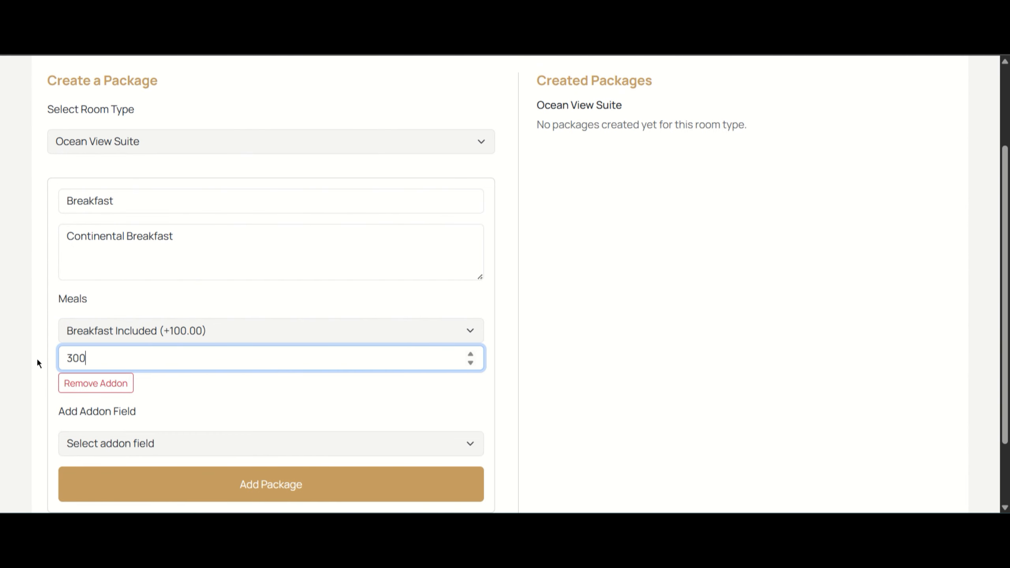
pyautogui.scroll(-2, 232, 419)
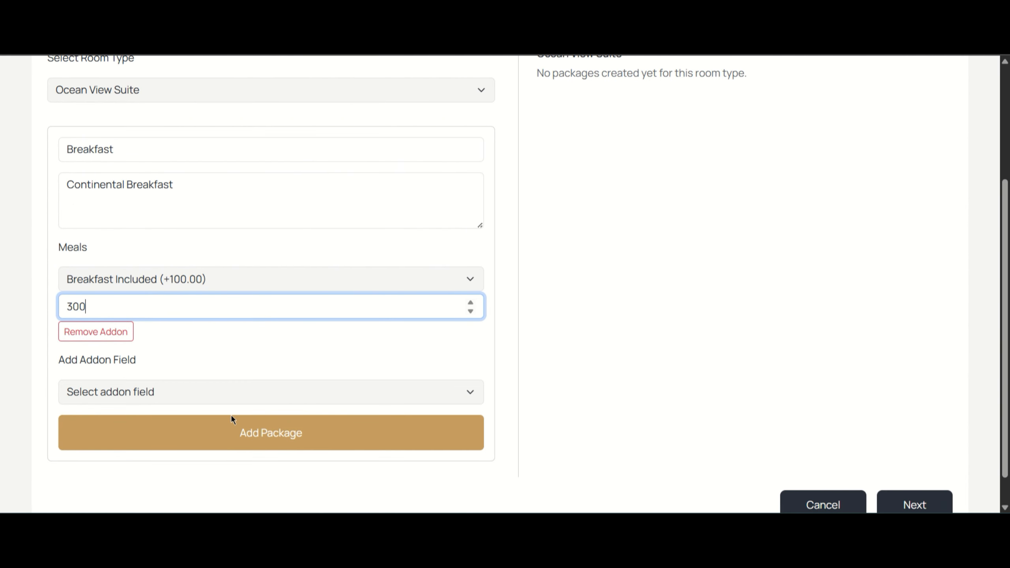
pyautogui.click(272, 422)
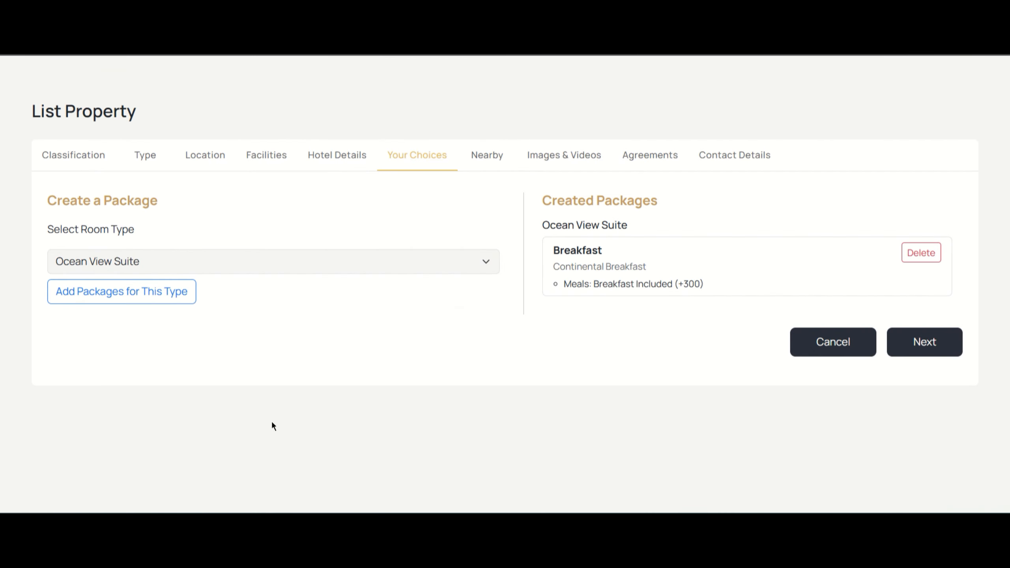
# Step: Start another Ocean View Suite package named Full Board + Message with the description Full Board with Message included
pyautogui.click(162, 288)
pyautogui.click(151, 318)
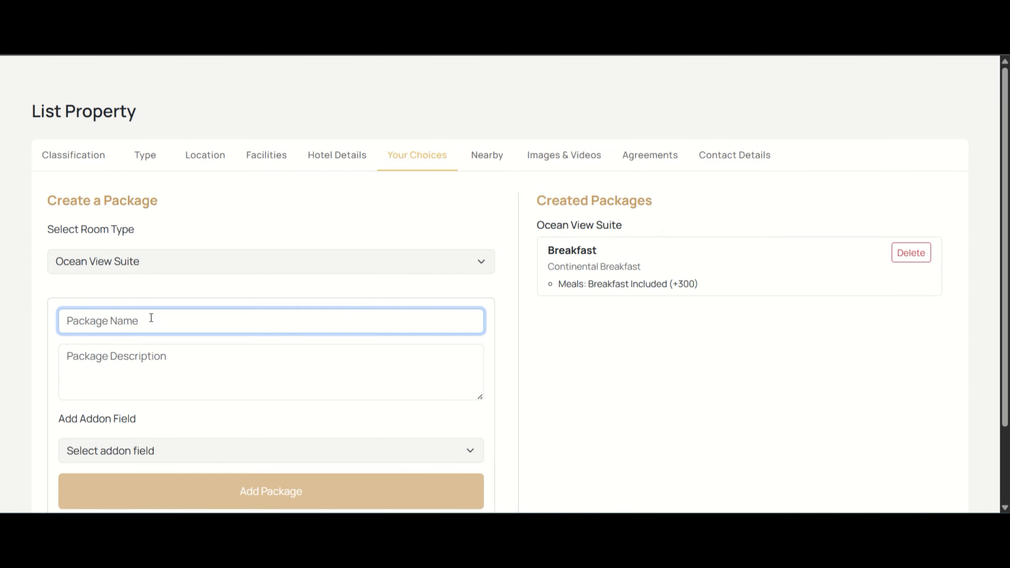
pyautogui.write('Full B')
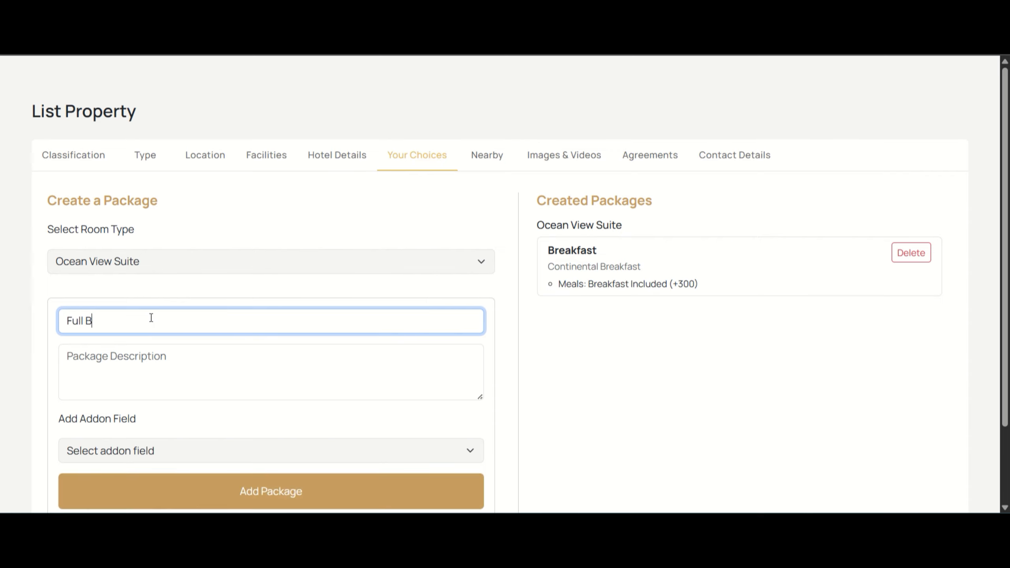
pyautogui.write('oard + Message')
pyautogui.click(155, 357)
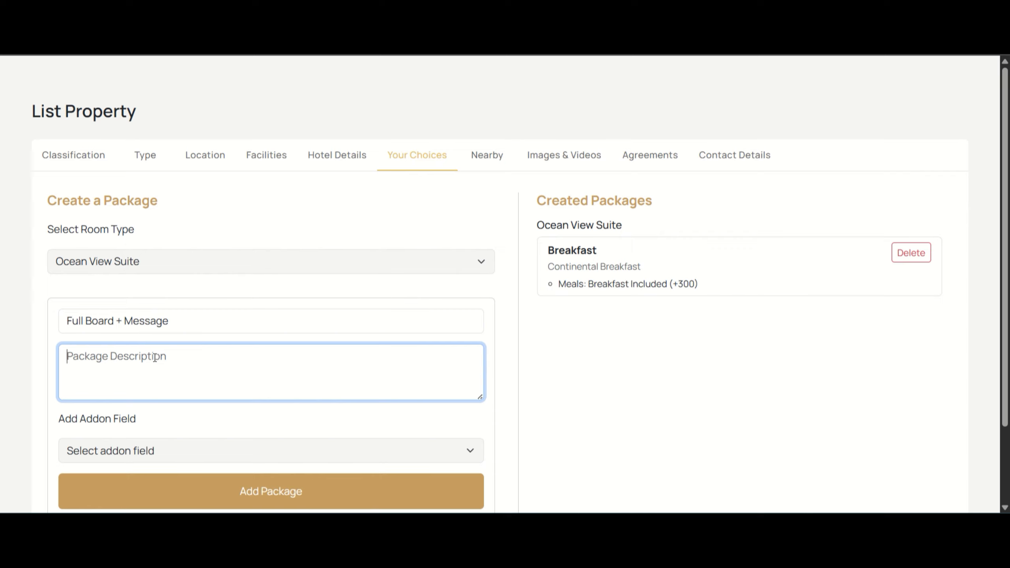
pyautogui.write('Full Board with Messag')
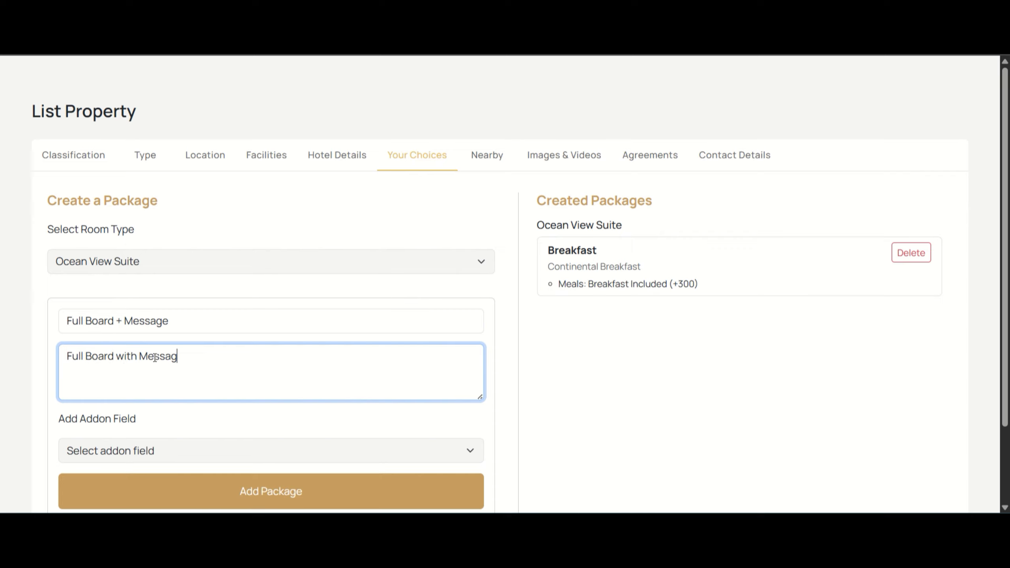
pyautogui.write('e included')
# Step: Add a Meals addon to the package with the Full Board option and a custom price of 1000
pyautogui.click(176, 452)
pyautogui.click(139, 428)
pyautogui.scroll(-3, 138, 428)
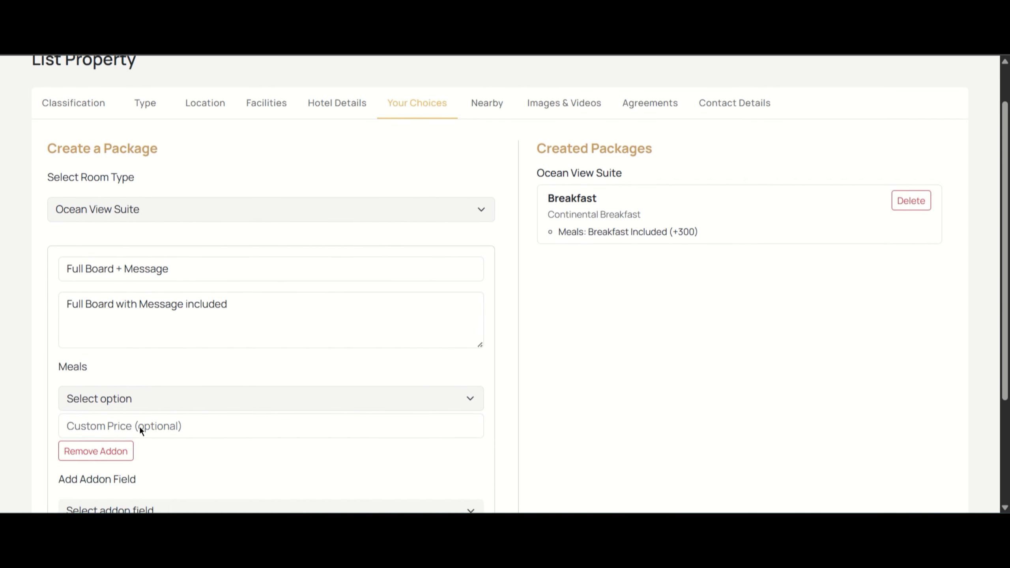
pyautogui.click(138, 342)
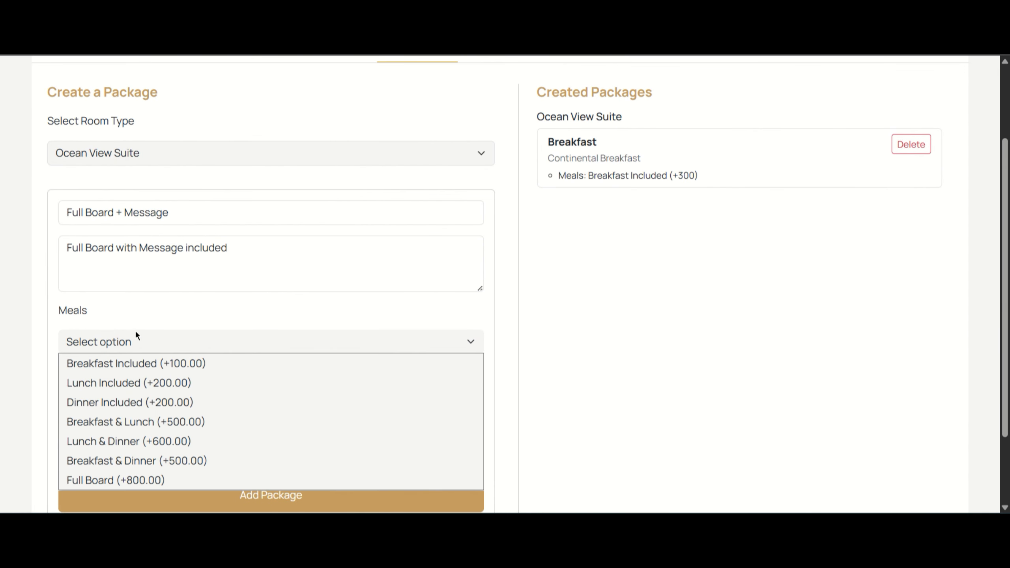
pyautogui.click(138, 478)
pyautogui.moveTo(105, 370); pyautogui.dragTo(49, 373)
pyautogui.write('1000')
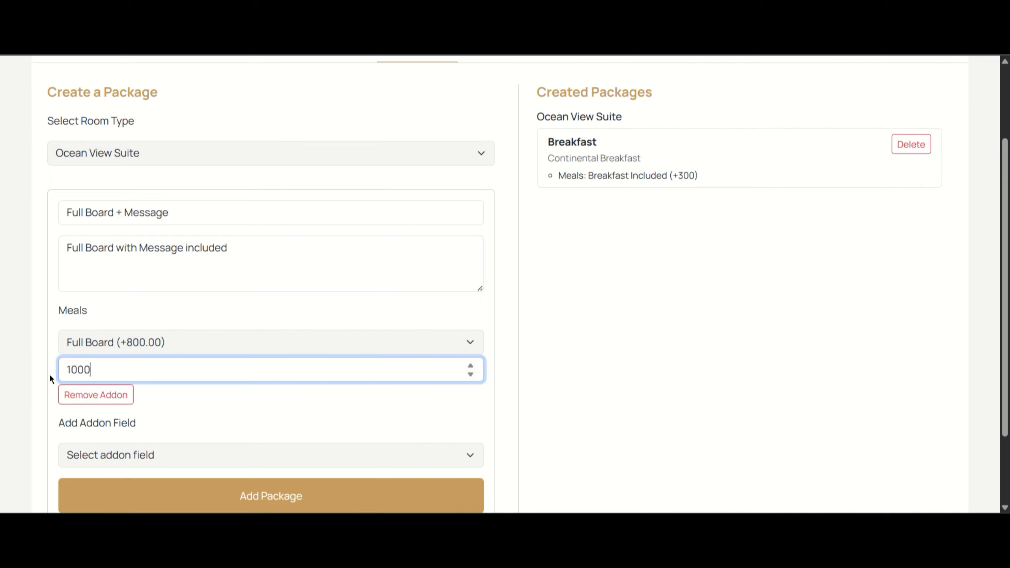
# Step: Add a Price addon with the value Message at 500.00 and save the Full Board + Message package
pyautogui.click(178, 453)
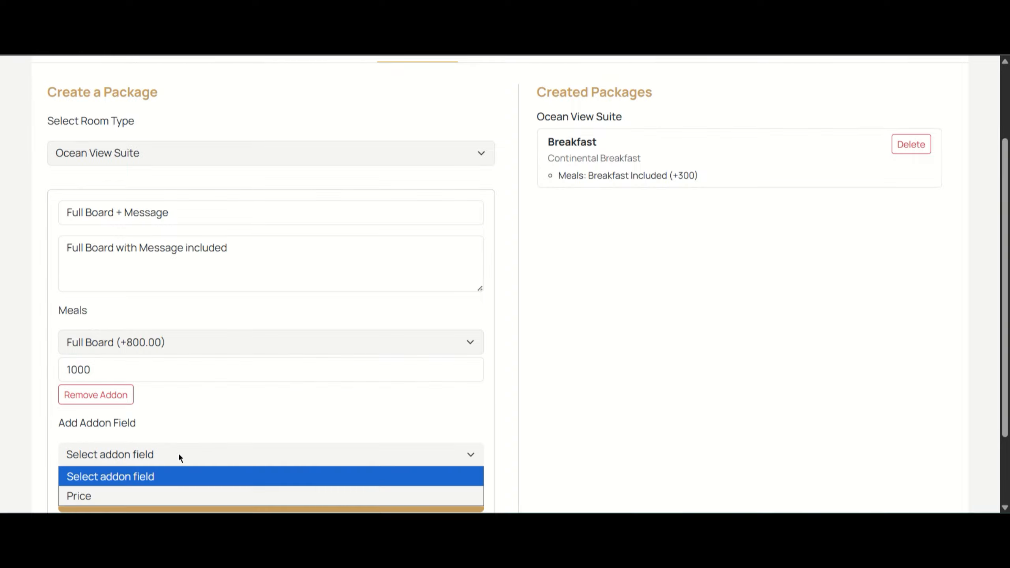
pyautogui.click(169, 495)
pyautogui.scroll(-2, 216, 381)
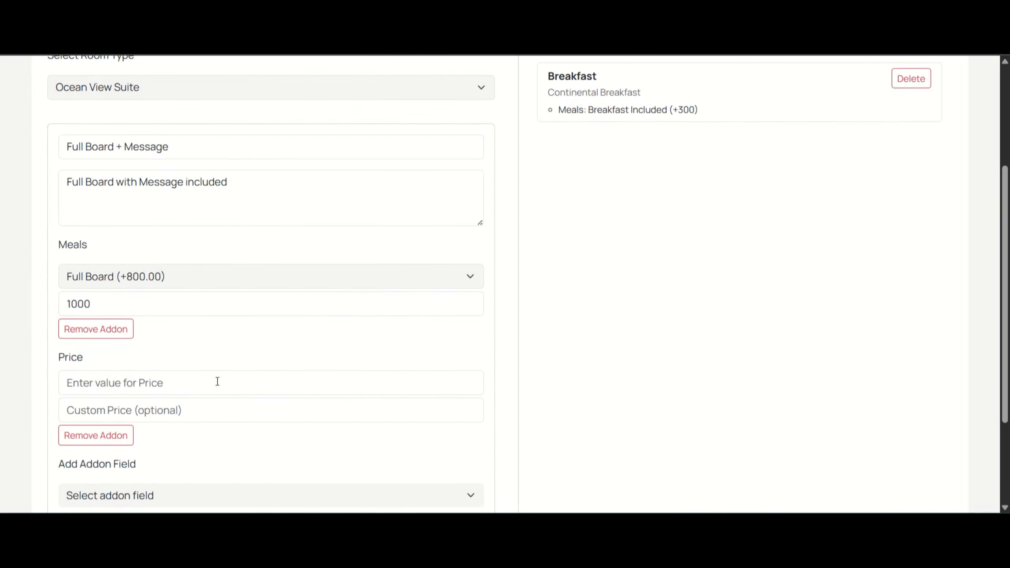
pyautogui.click(175, 386)
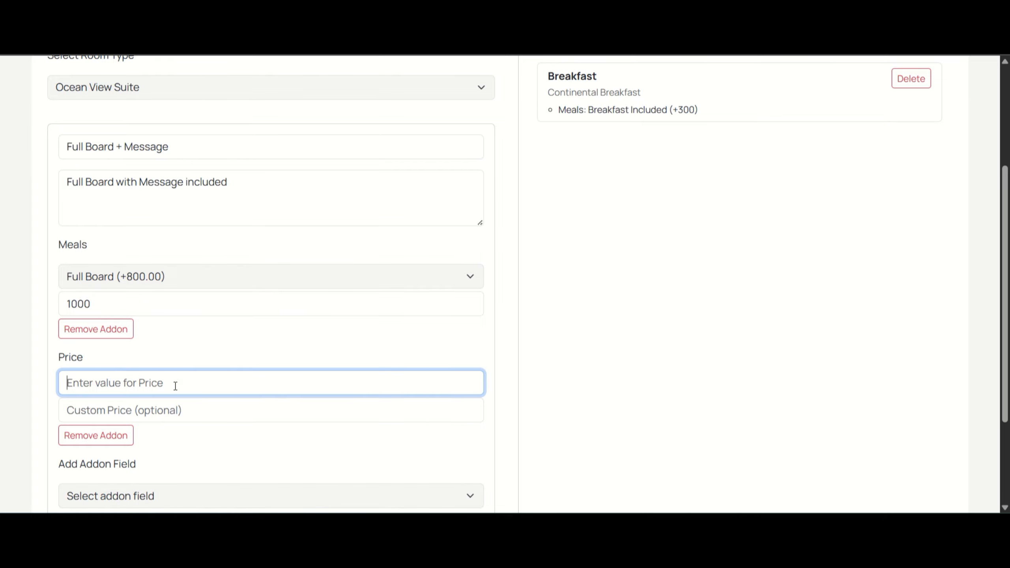
pyautogui.write('Message')
pyautogui.press('Tab')
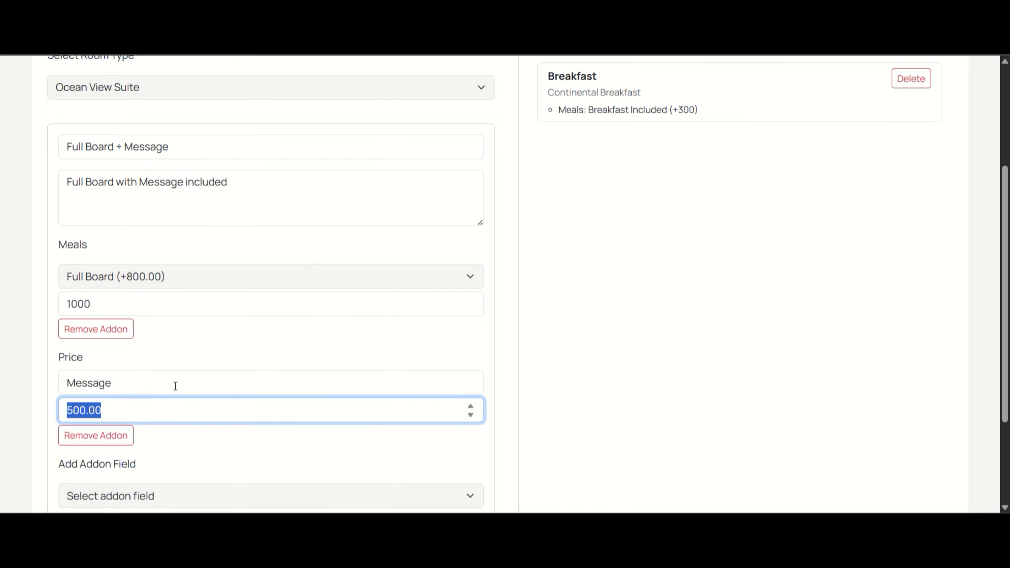
pyautogui.click(242, 434)
pyautogui.scroll(-3, 243, 434)
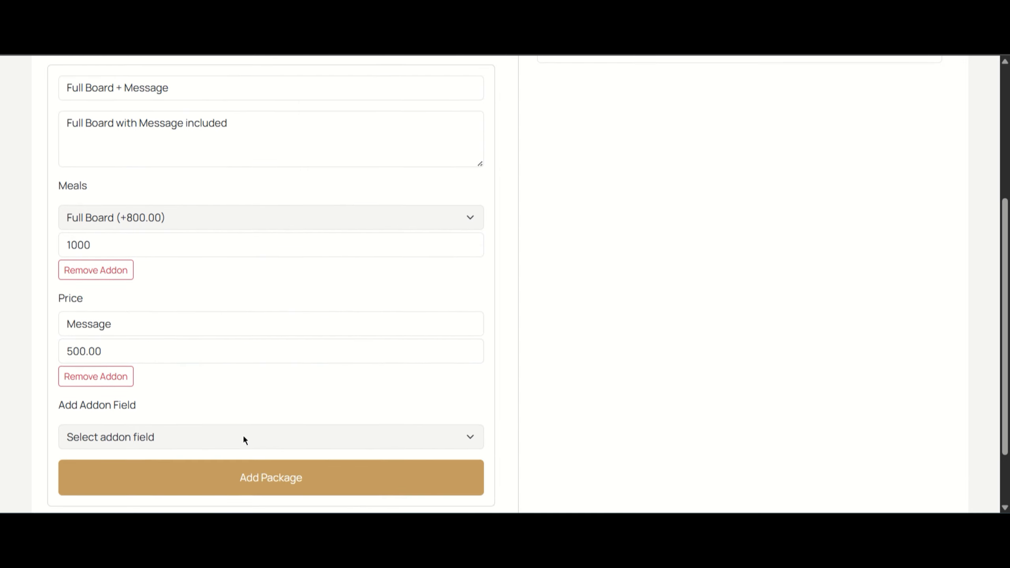
pyautogui.click(207, 382)
pyautogui.click(208, 381)
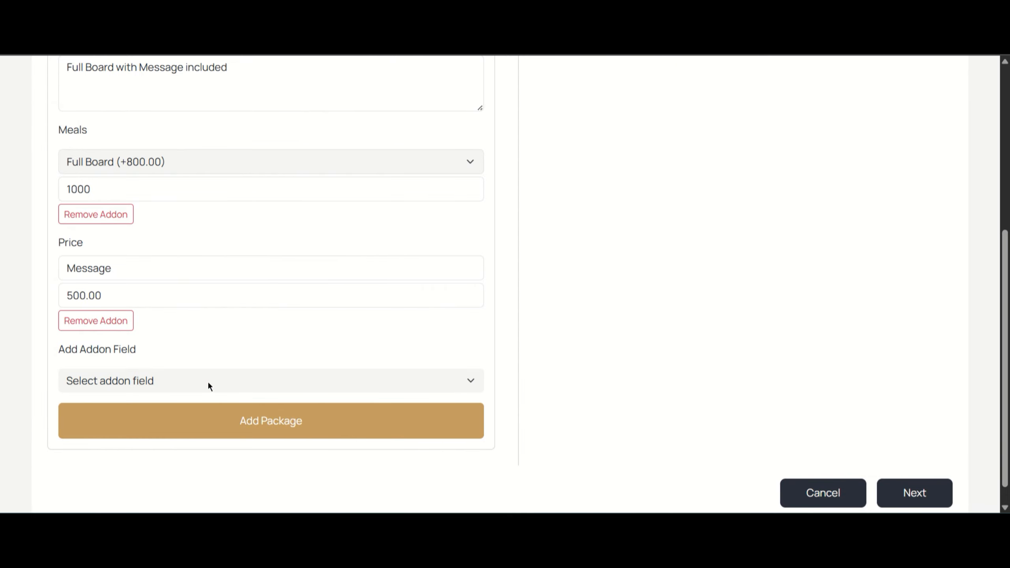
pyautogui.click(234, 420)
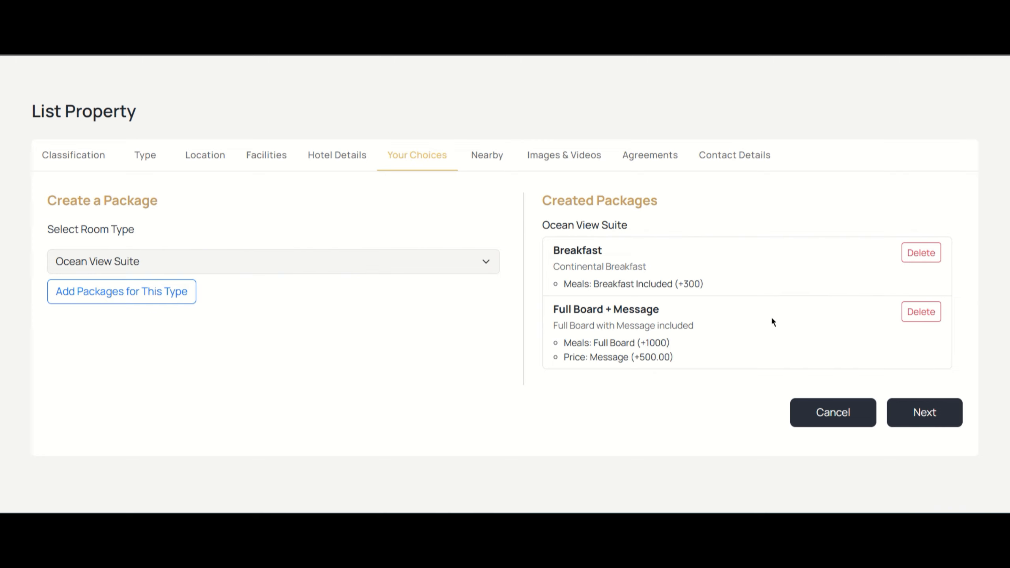
# Step: Continue to the Nearby section and set Airport to 10 km, Bus Station to 2, Gas Station to 3 and Mall to 5
pyautogui.click(937, 412)
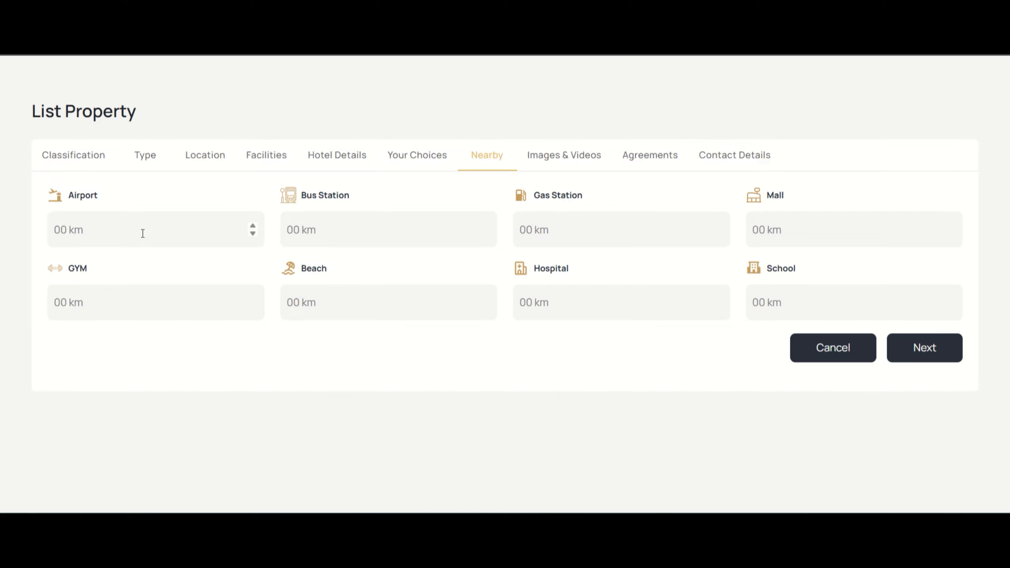
pyautogui.write('10')
pyautogui.write('2')
pyautogui.click(547, 235)
pyautogui.write('3')
pyautogui.click(753, 244)
pyautogui.write('5')
# Step: Fill in the further nearby distances, with Beach at 1 km, and continue to the Images & Videos section
pyautogui.click(288, 312)
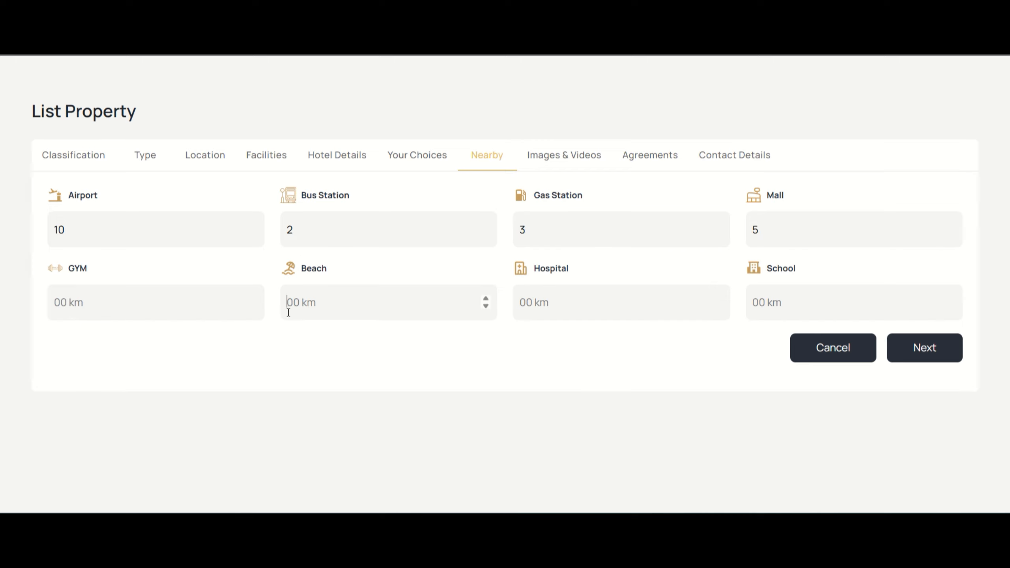
pyautogui.write('1')
pyautogui.write('51')
pyautogui.press('BackSpace')
pyautogui.press('BackSpace')
pyautogui.write('1')
pyautogui.click(949, 352)
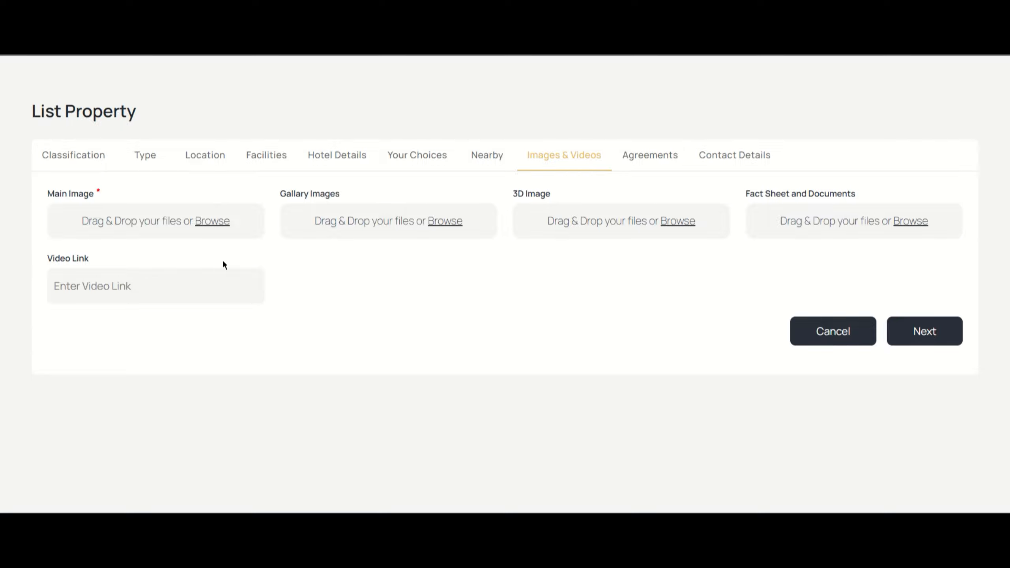
# Step: Try to upload image 1 and then image 2 from the Hotel Bookings folder as the main image
pyautogui.click(225, 218)
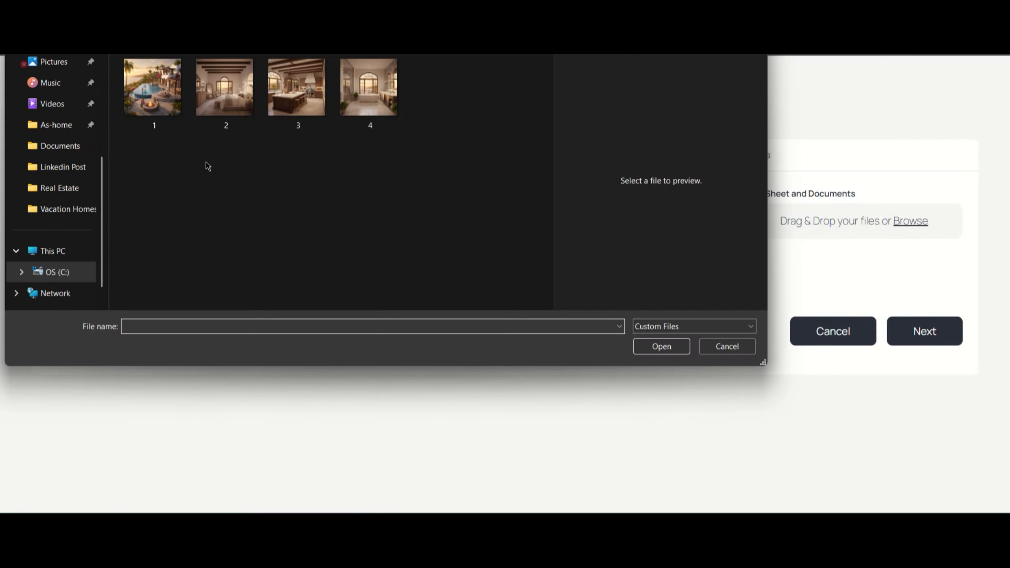
pyautogui.click(258, 46)
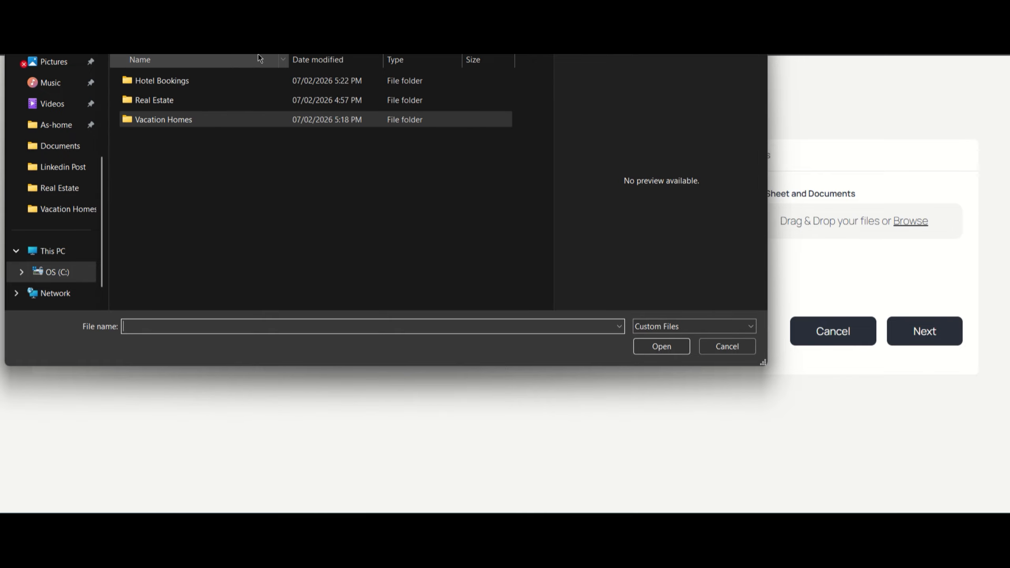
pyautogui.doubleClick(208, 80)
pyautogui.doubleClick(153, 98)
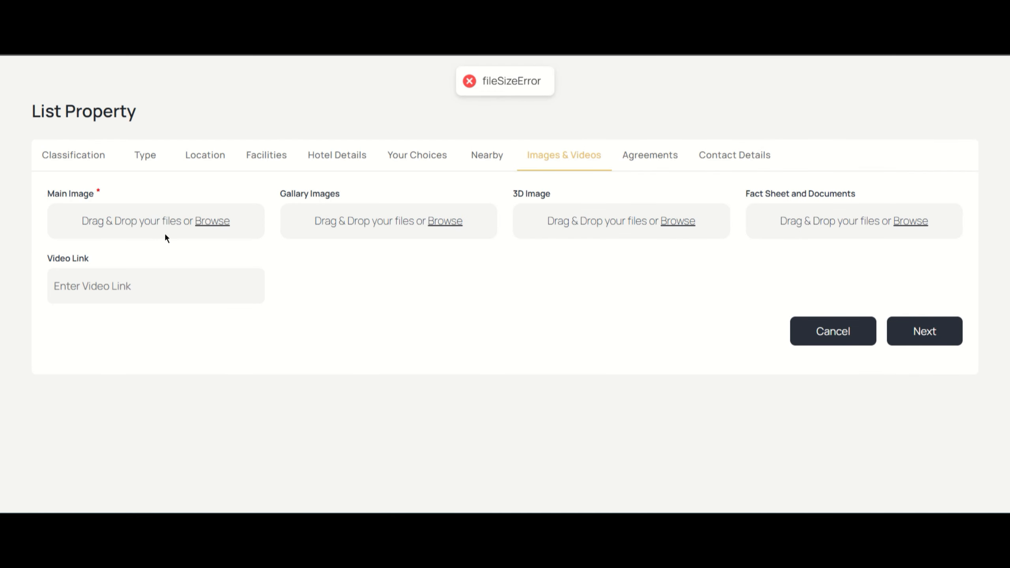
pyautogui.click(221, 220)
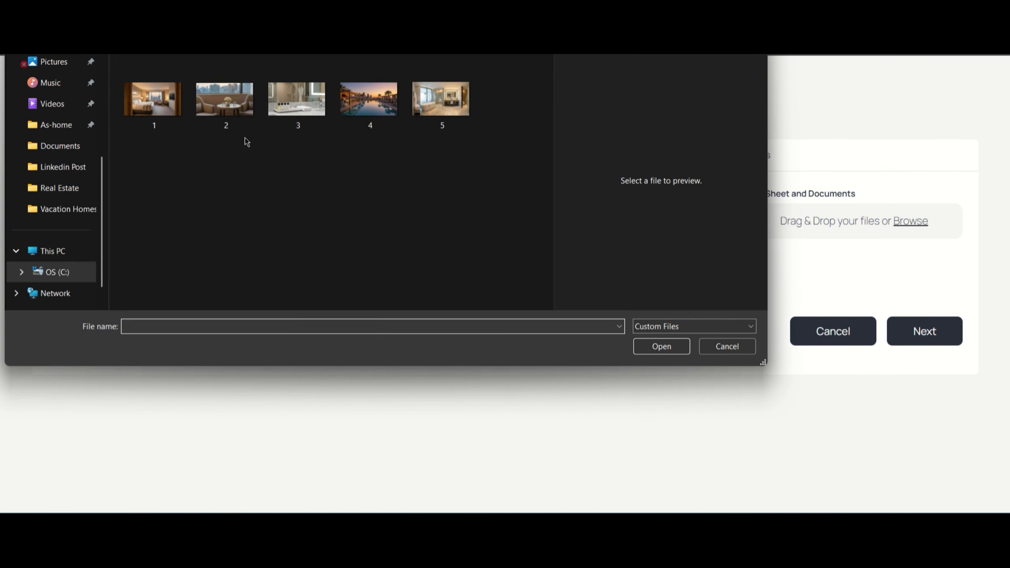
pyautogui.doubleClick(235, 114)
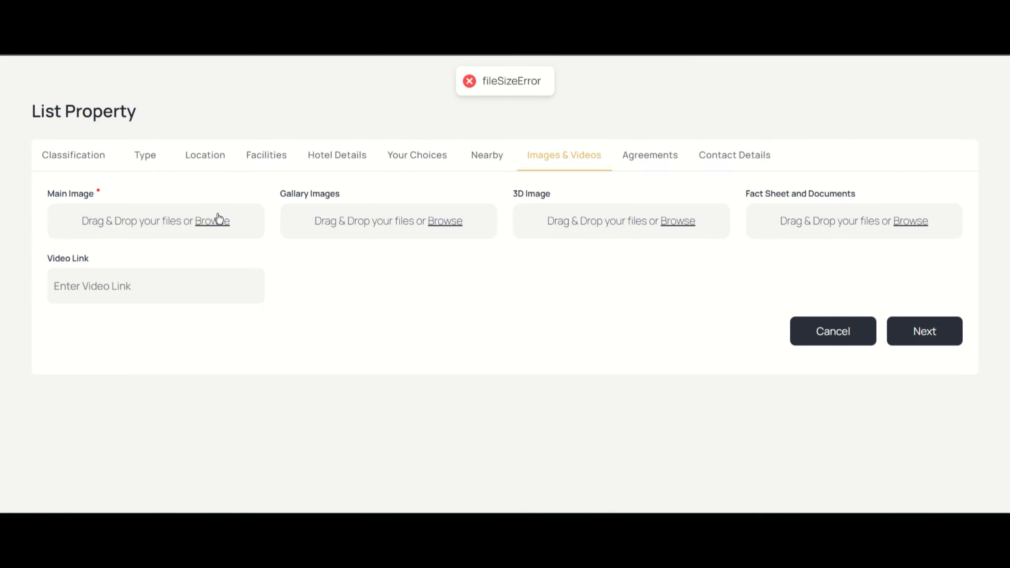
# Step: Upload 1.png from the Real Estate folder as the main image
pyautogui.click(215, 221)
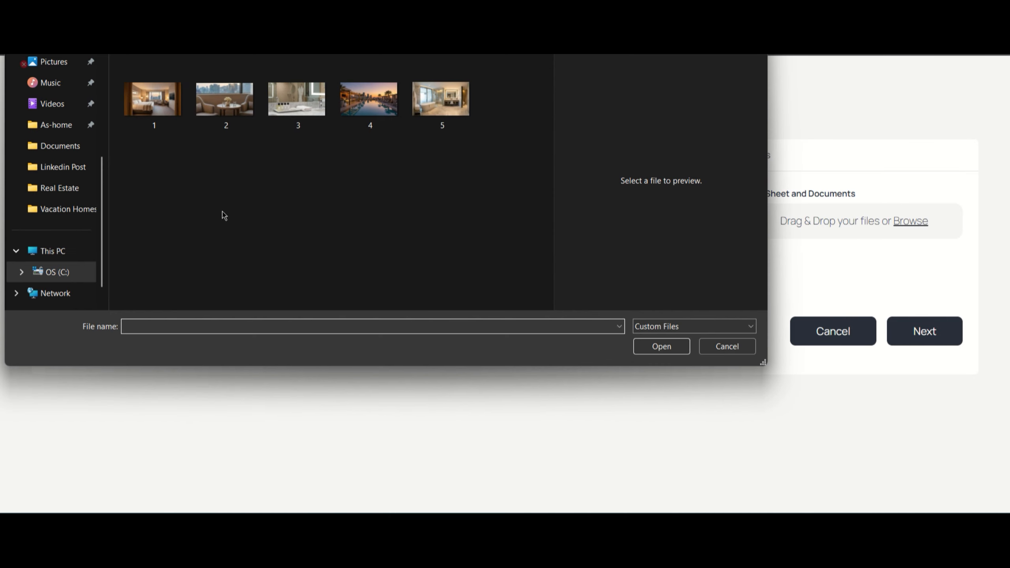
pyautogui.hotkey('alt', 'Up')
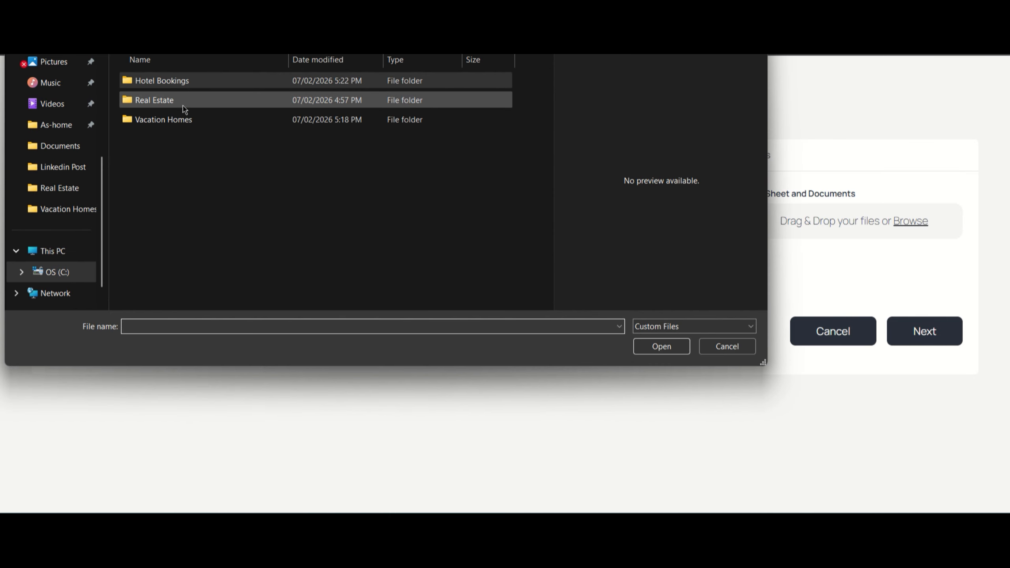
pyautogui.doubleClick(180, 102)
pyautogui.click(177, 108)
pyautogui.doubleClick(174, 111)
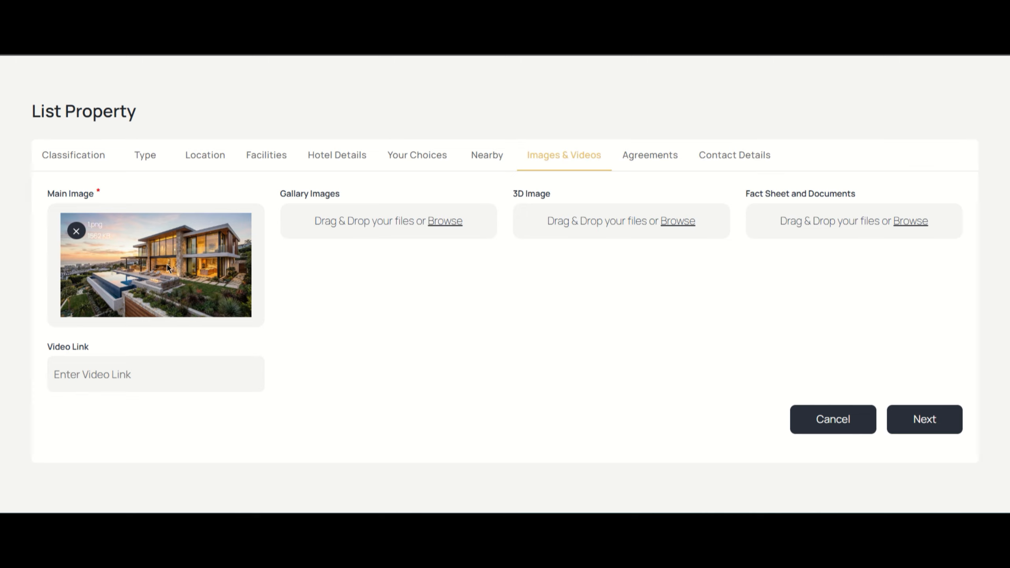
# Step: Upload three gallery images from the Real Estate folder, including 2.png and 3.png
pyautogui.click(442, 222)
pyautogui.moveTo(224, 175); pyautogui.dragTo(403, 59)
pyautogui.click(651, 348)
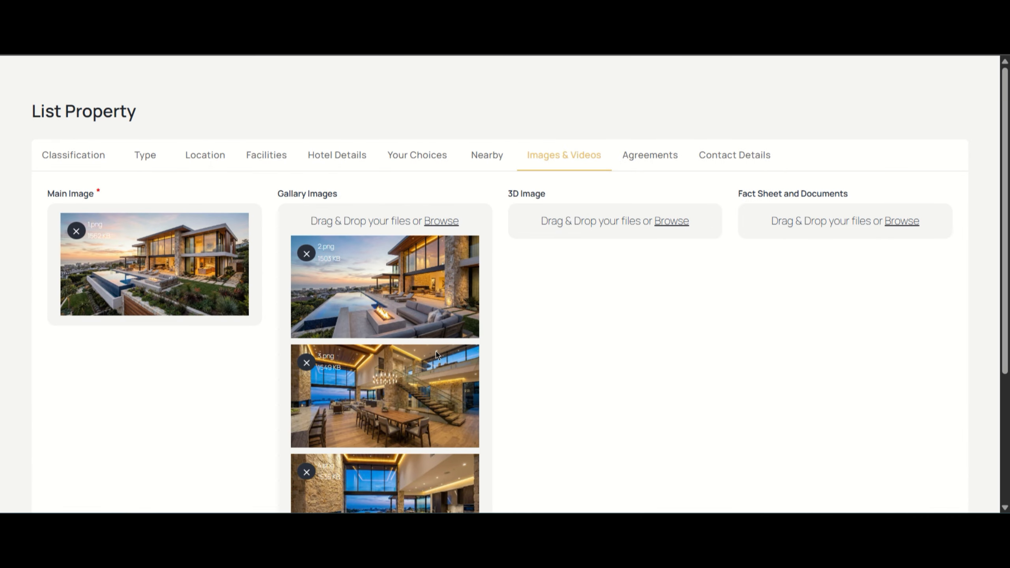
pyautogui.scroll(-5, 598, 333)
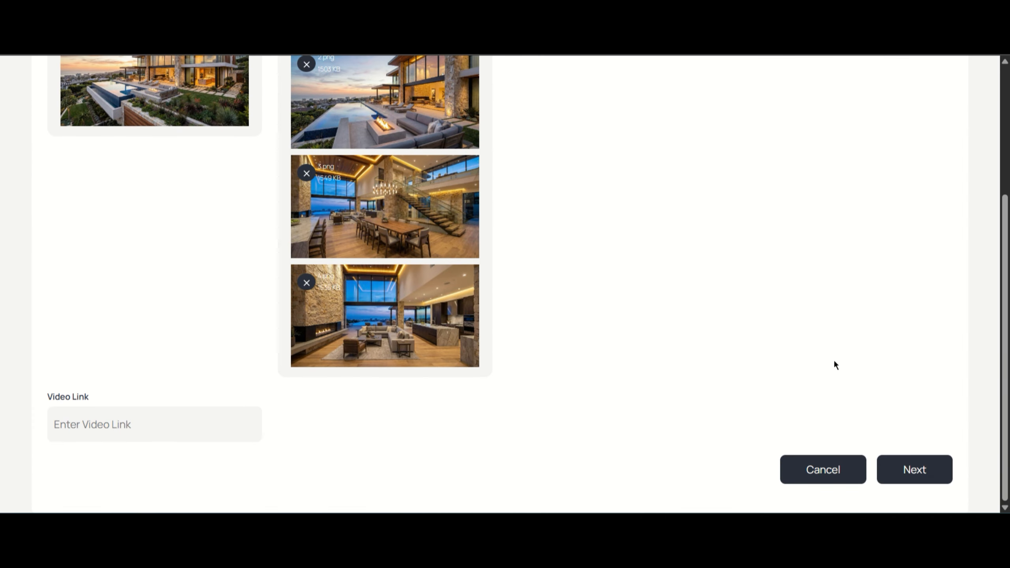
# Step: Continue past Images & Videos and Agreements to Contact Details without adding a video link or documents, and review the Admin Info
pyautogui.click(910, 468)
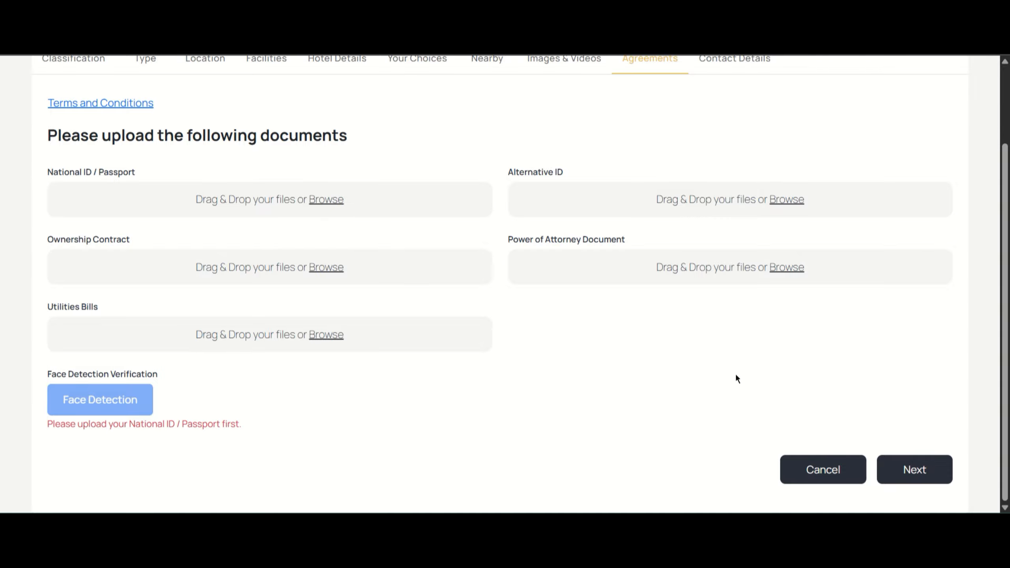
pyautogui.click(927, 469)
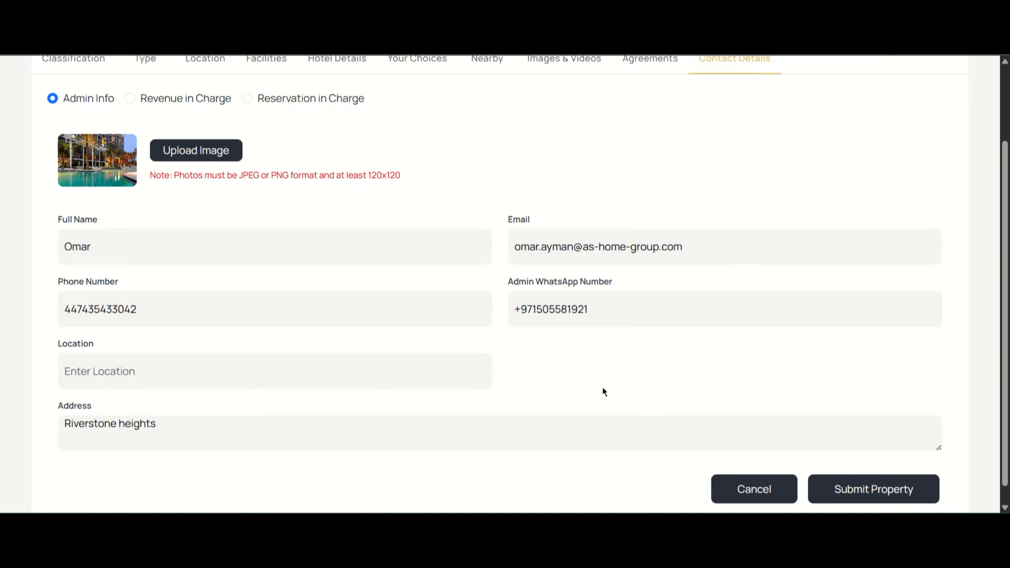
pyautogui.scroll(3, 602, 389)
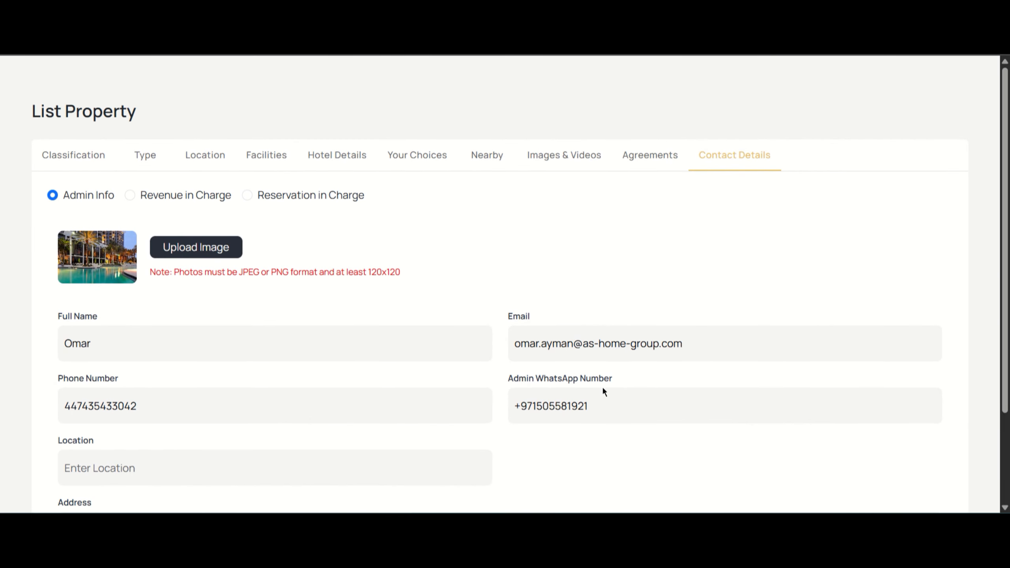
pyautogui.scroll(-3, 603, 389)
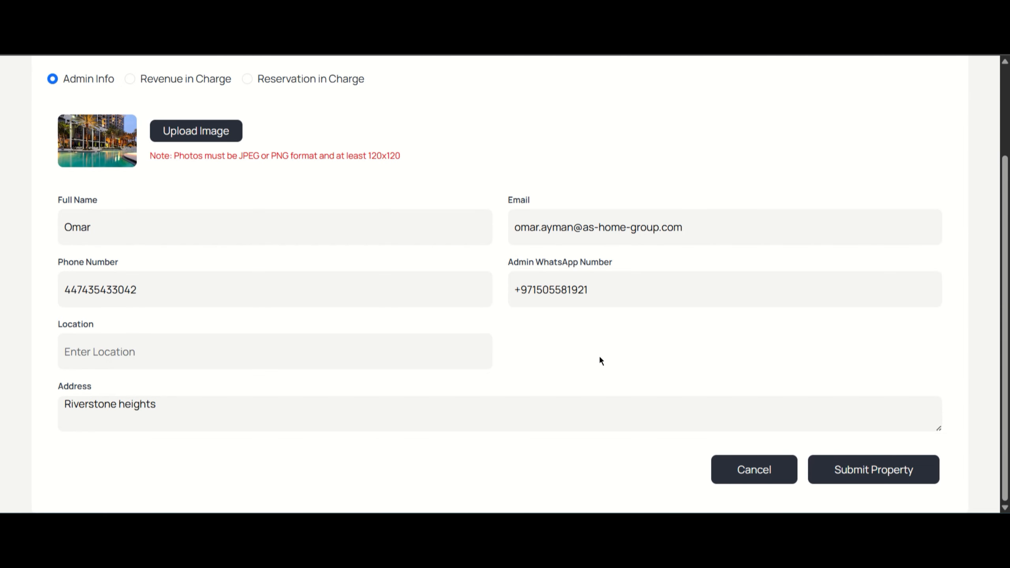
pyautogui.scroll(2, 599, 356)
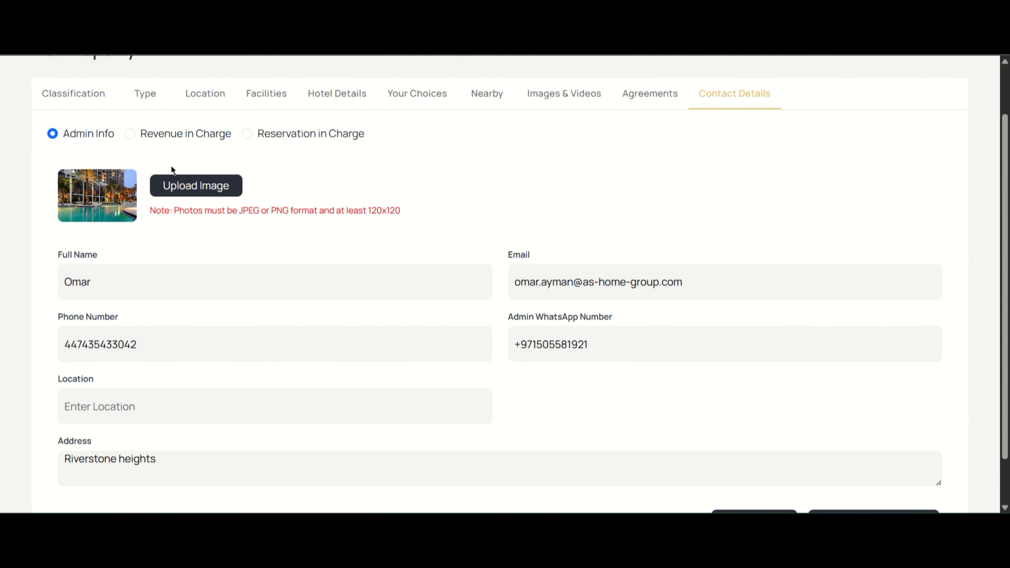
# Step: Review the Revenue in Charge and Reservation in Charge contact forms, and submit the property from Admin Info
pyautogui.click(161, 132)
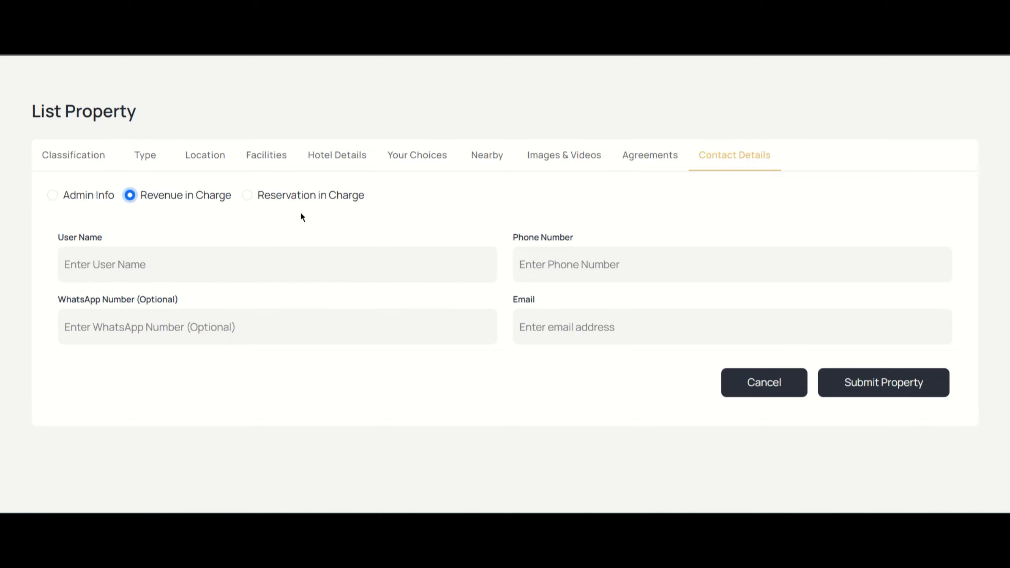
pyautogui.click(295, 196)
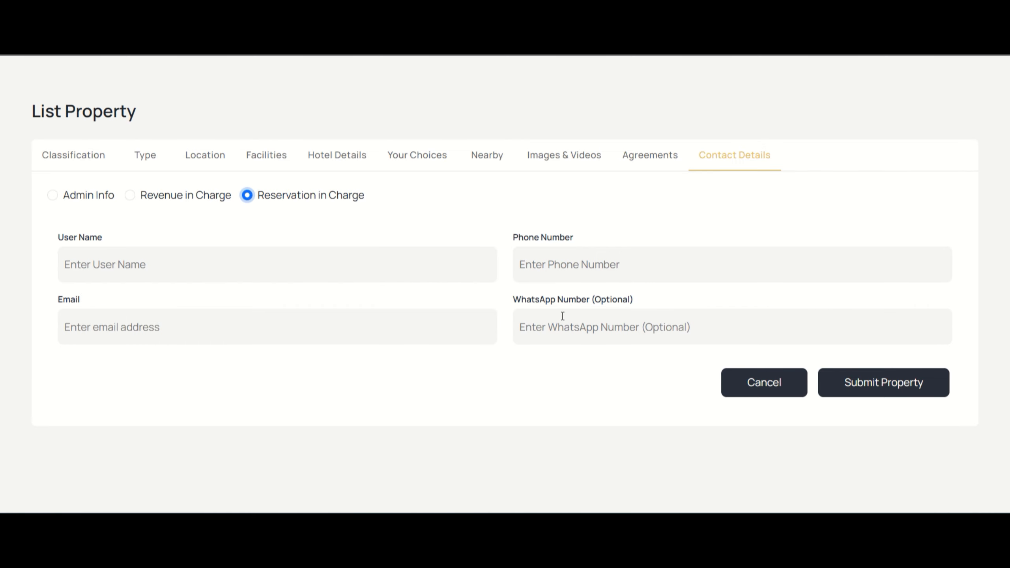
pyautogui.click(102, 195)
pyautogui.scroll(-3, 578, 250)
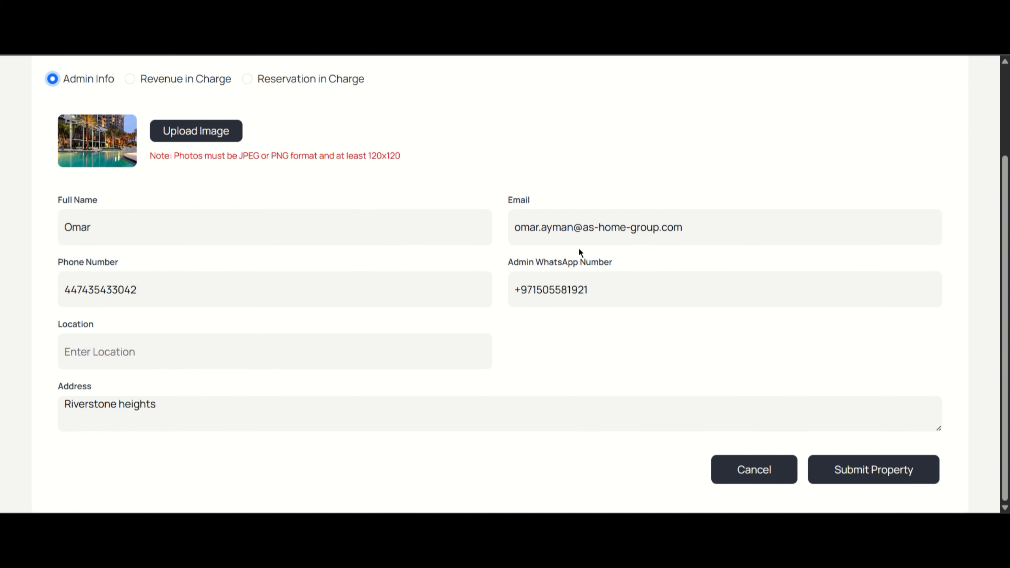
pyautogui.click(903, 465)
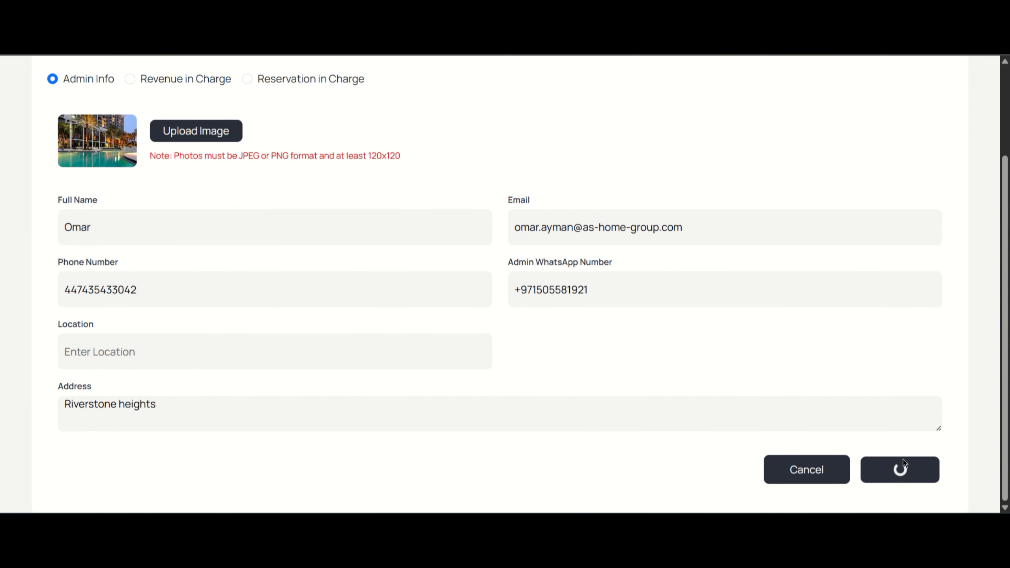